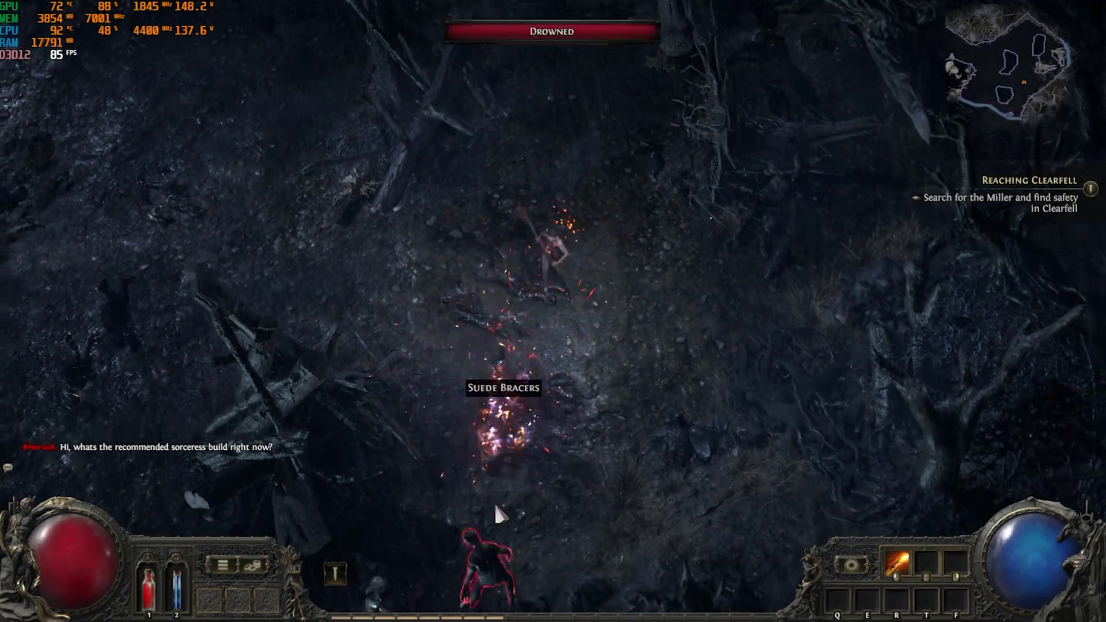
left_click(496, 514)
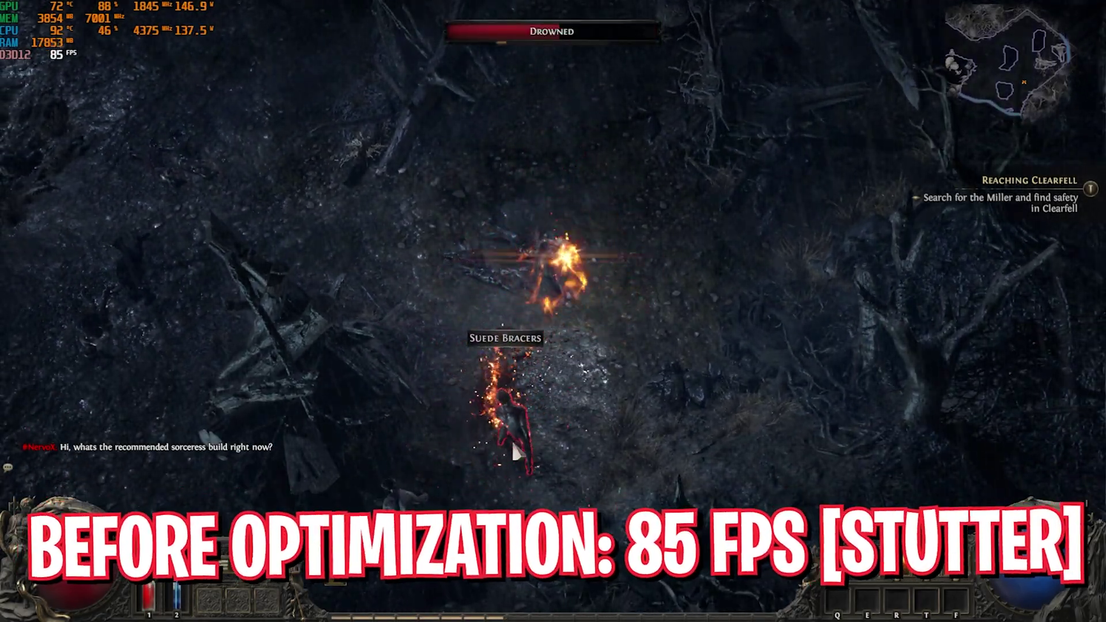
left_click(460, 464)
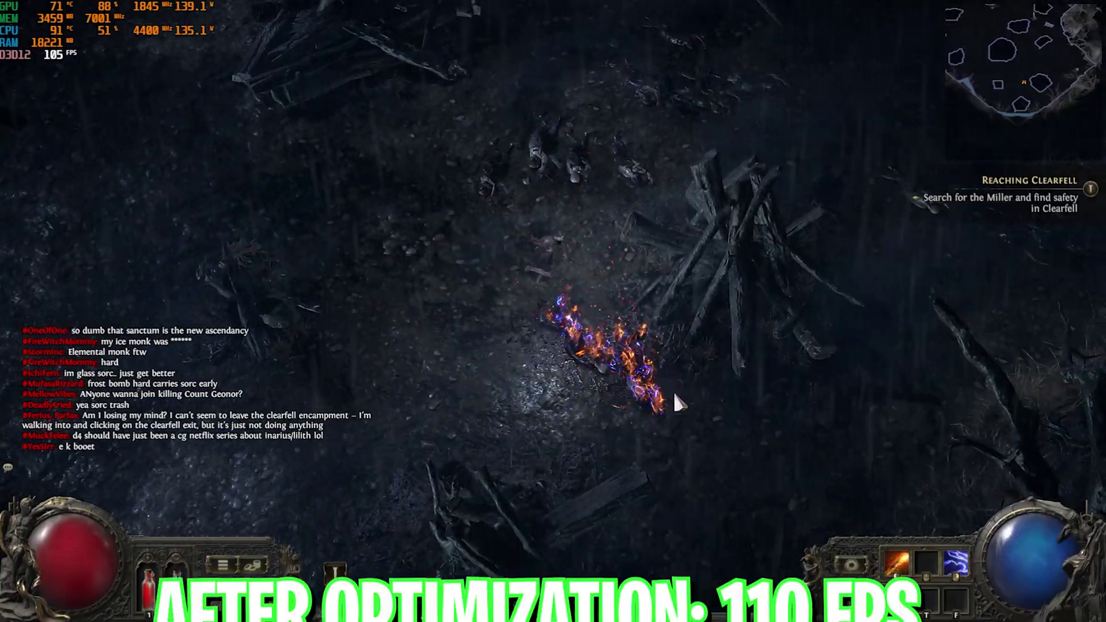
left_click(668, 401)
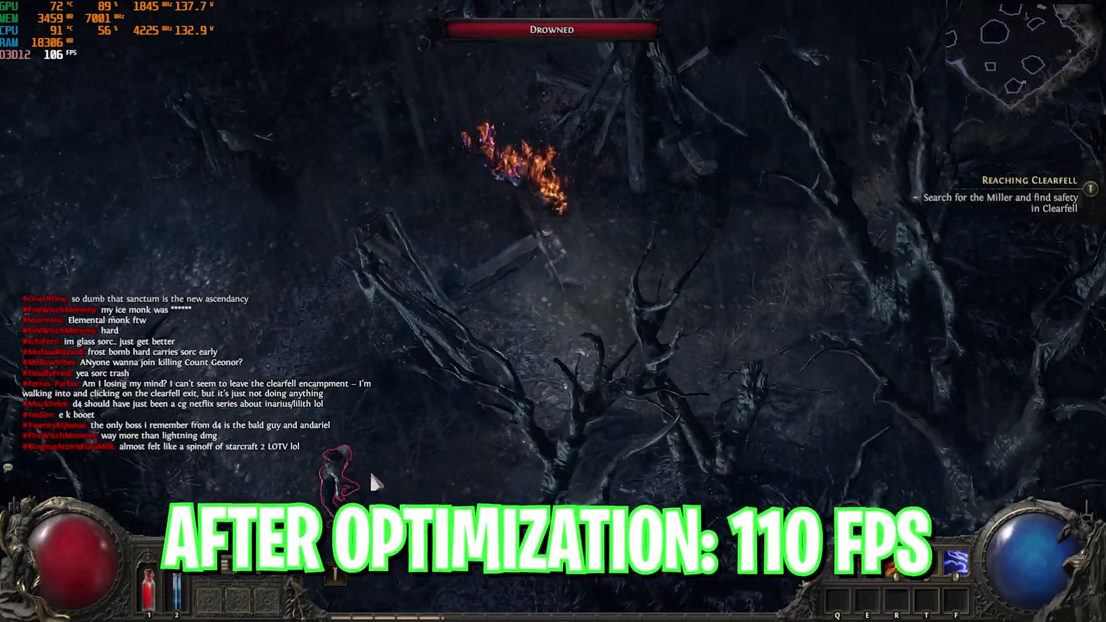
left_click(332, 444)
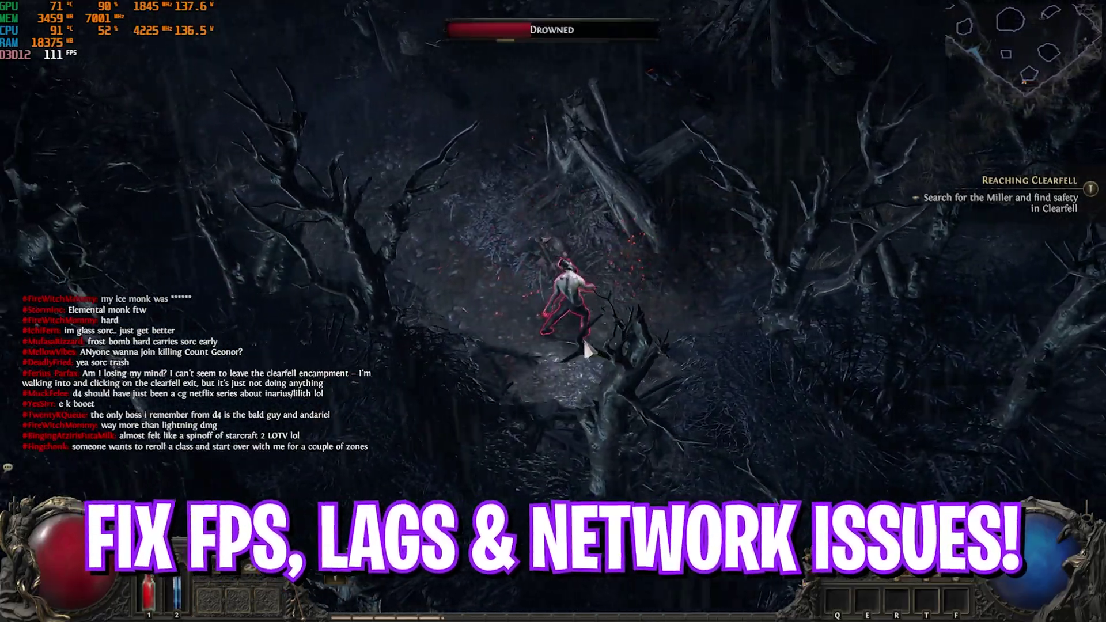
left_click(669, 322)
left_click(699, 393)
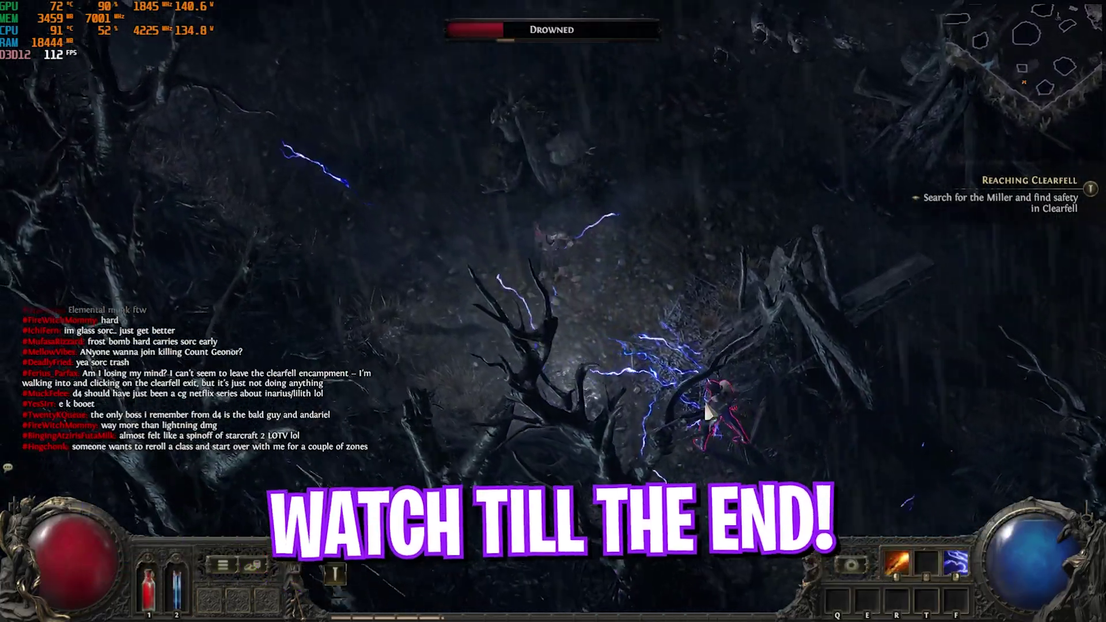
left_click(707, 409)
left_click(633, 424)
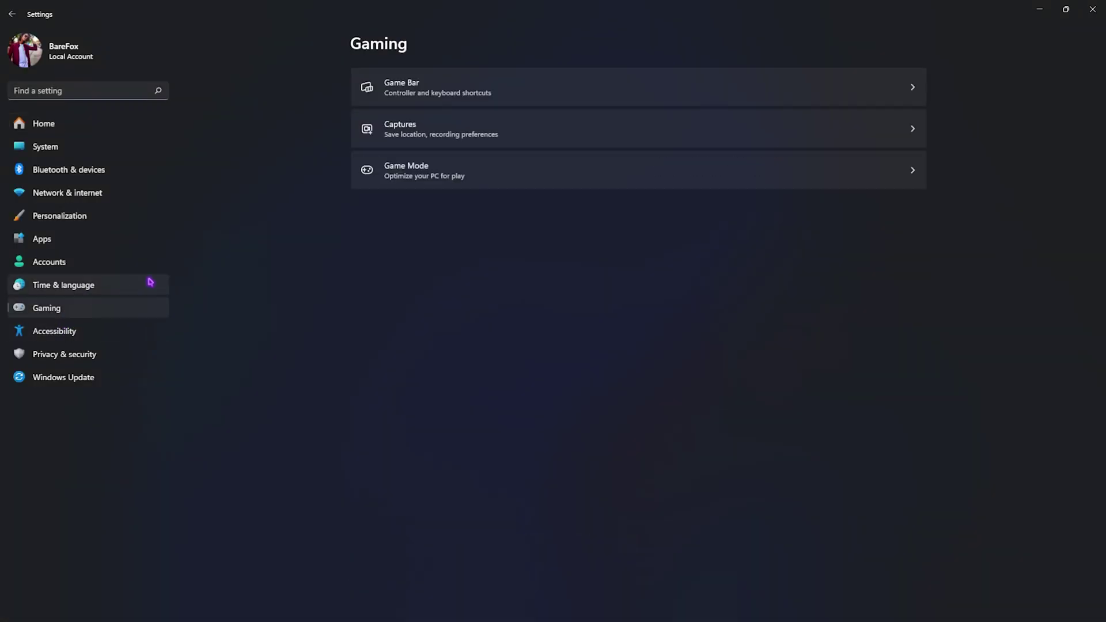
Review the Game Bar controller option and the Game Mode setting in the Windows Gaming settings.
left_click(420, 87)
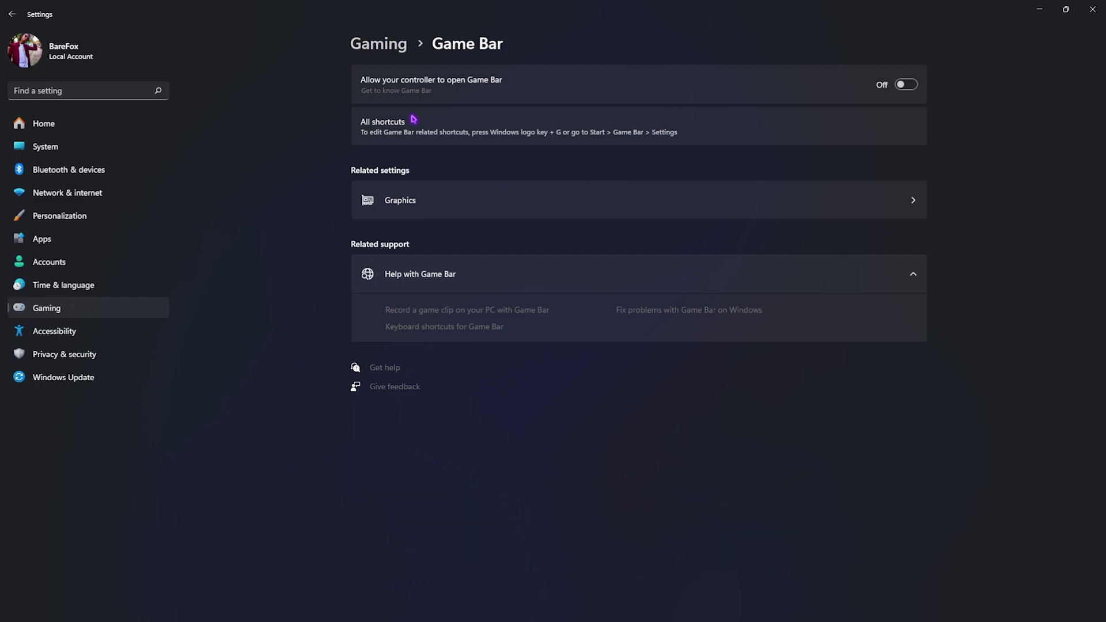
left_click(397, 50)
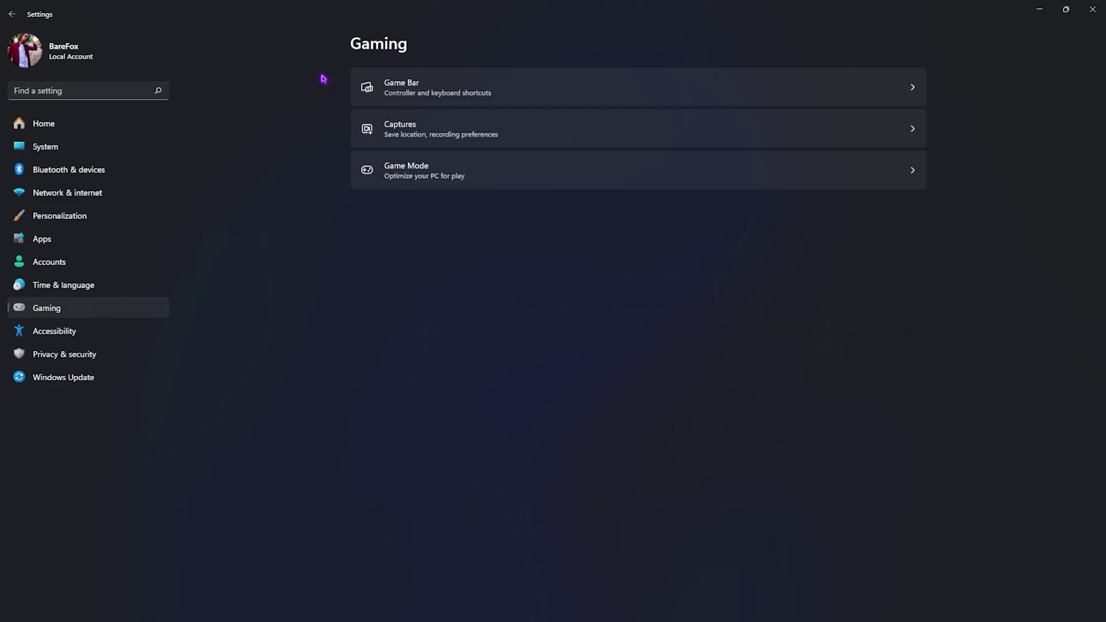
left_click(414, 179)
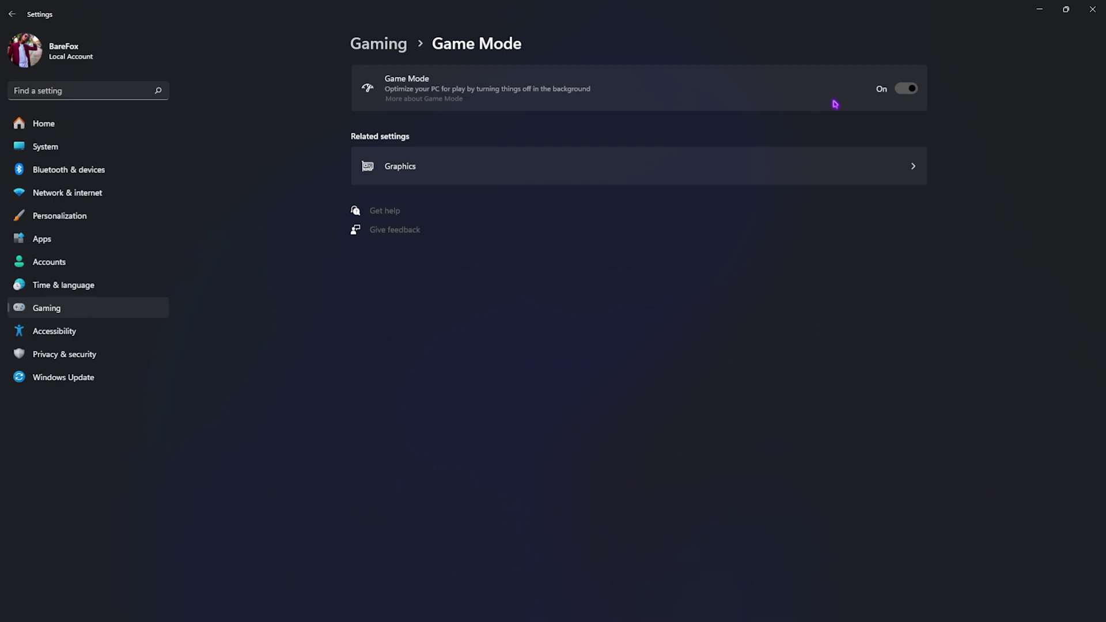
Review hardware-accelerated GPU scheduling and optimizations for windowed games in the default graphics settings, and return to the Graphics page.
left_click(483, 167)
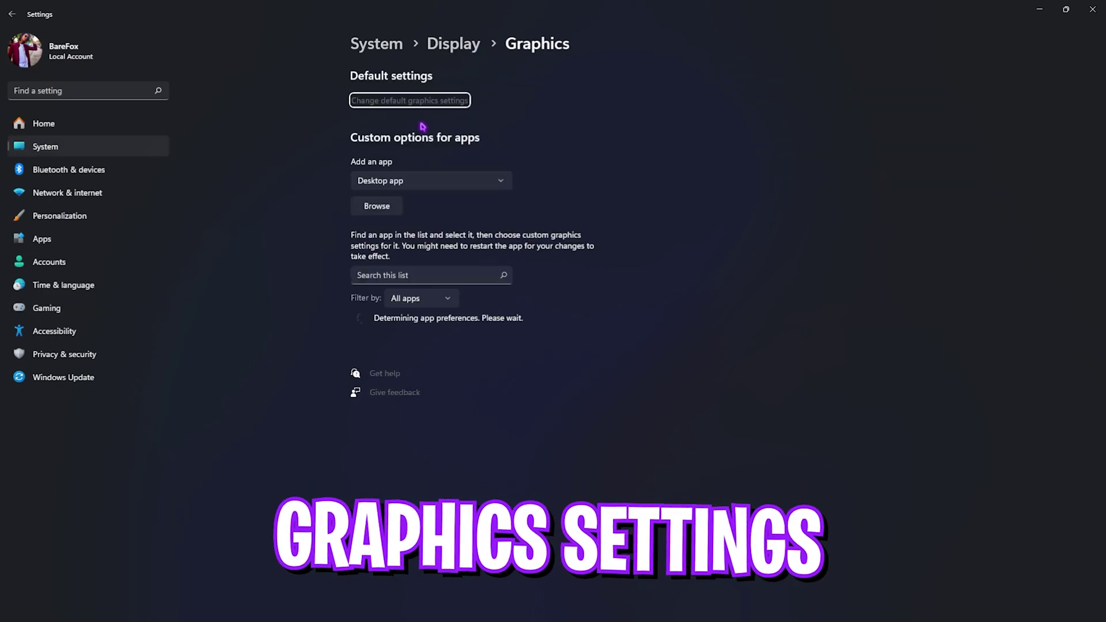
left_click(407, 102)
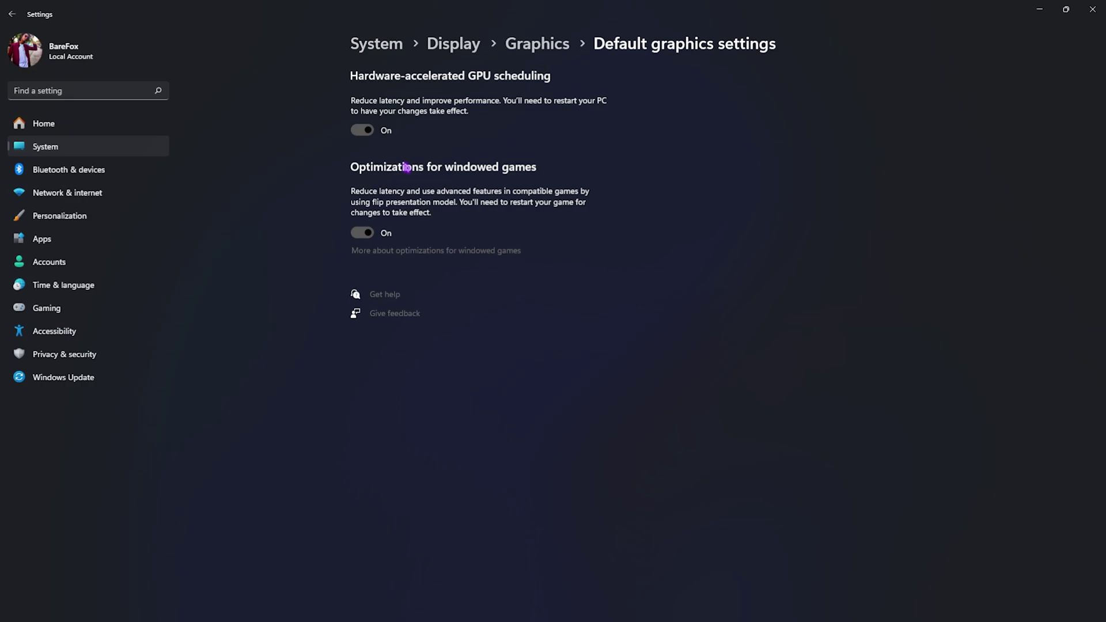
left_click(556, 48)
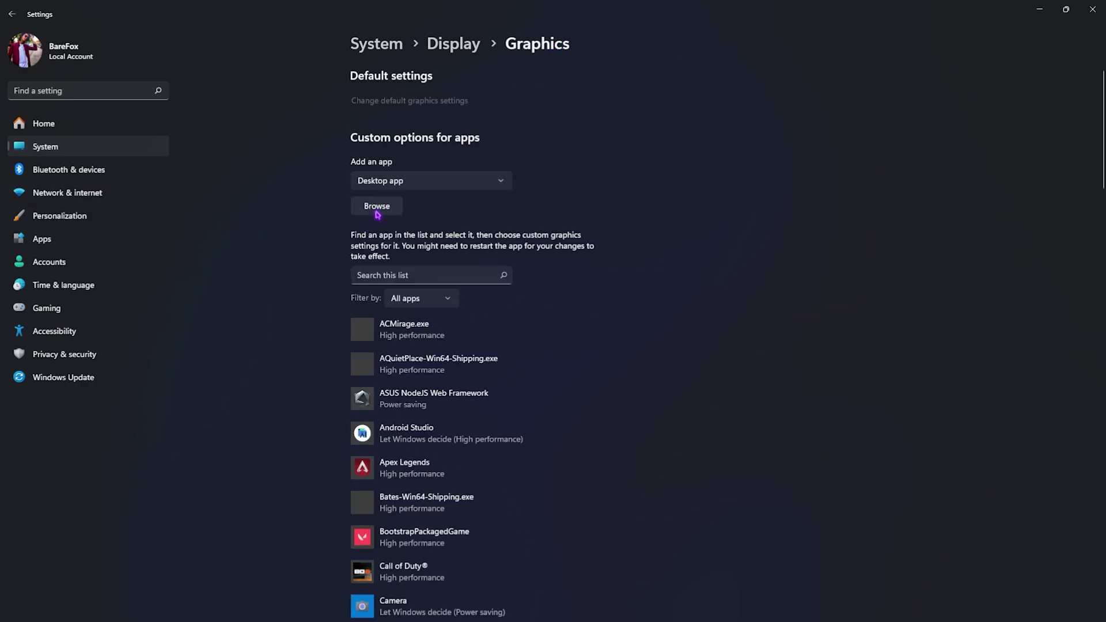
Start browsing for a desktop app to add to the custom graphics options, and switch to Steam.
left_click(375, 206)
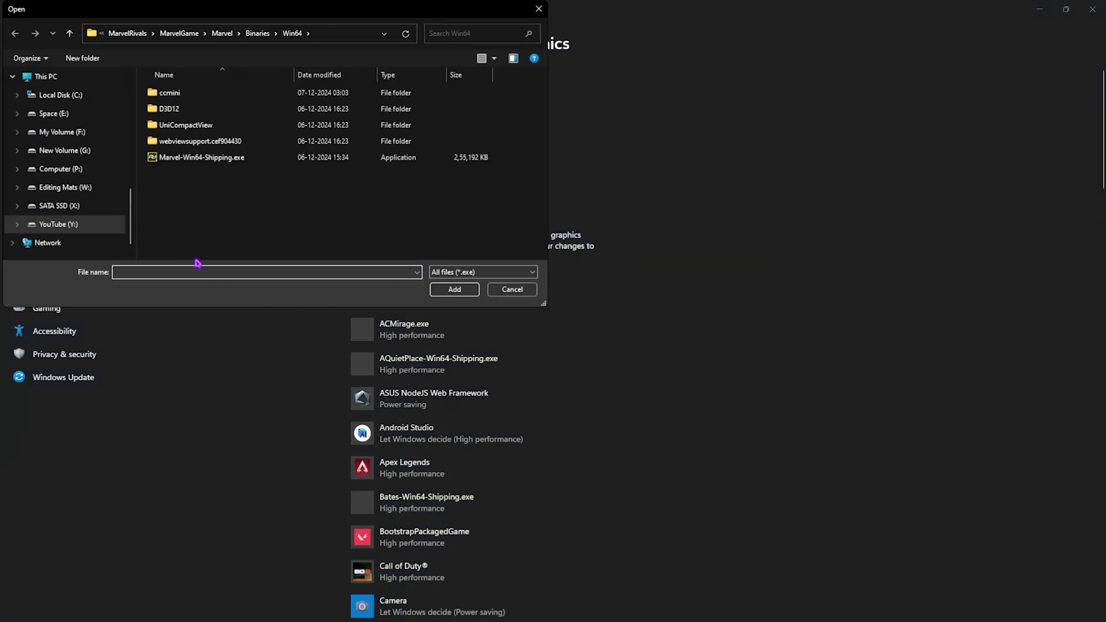
key("Escape")
key("super")
type("steam")
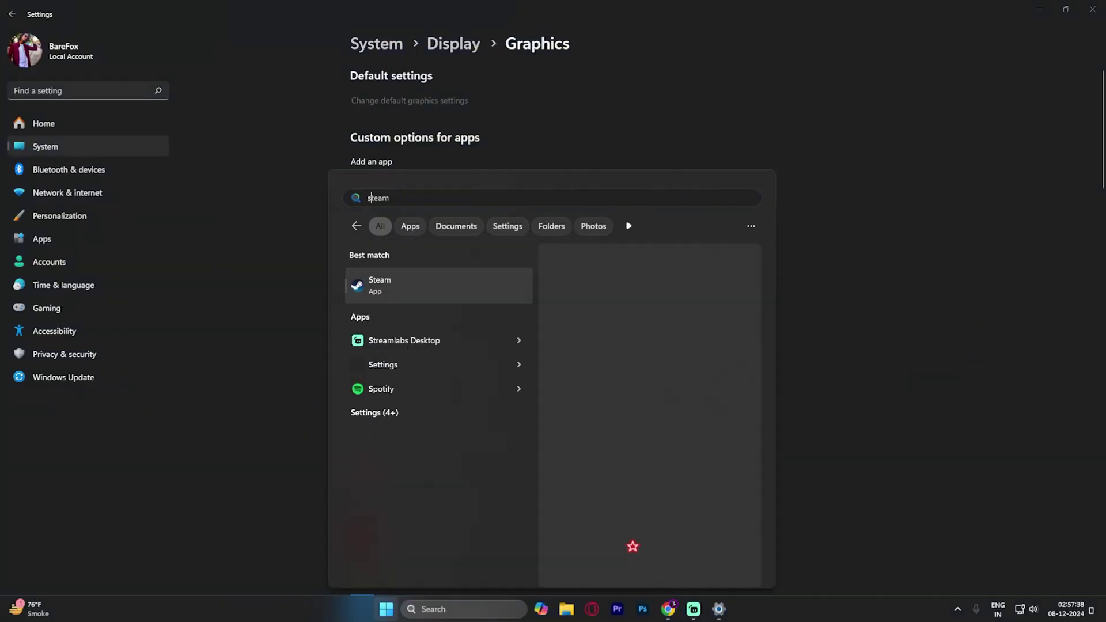
left_click(420, 288)
Open the local files folder of Path of Exile 2 from the Steam library and copy its folder path.
left_click(63, 471)
right_click(74, 472)
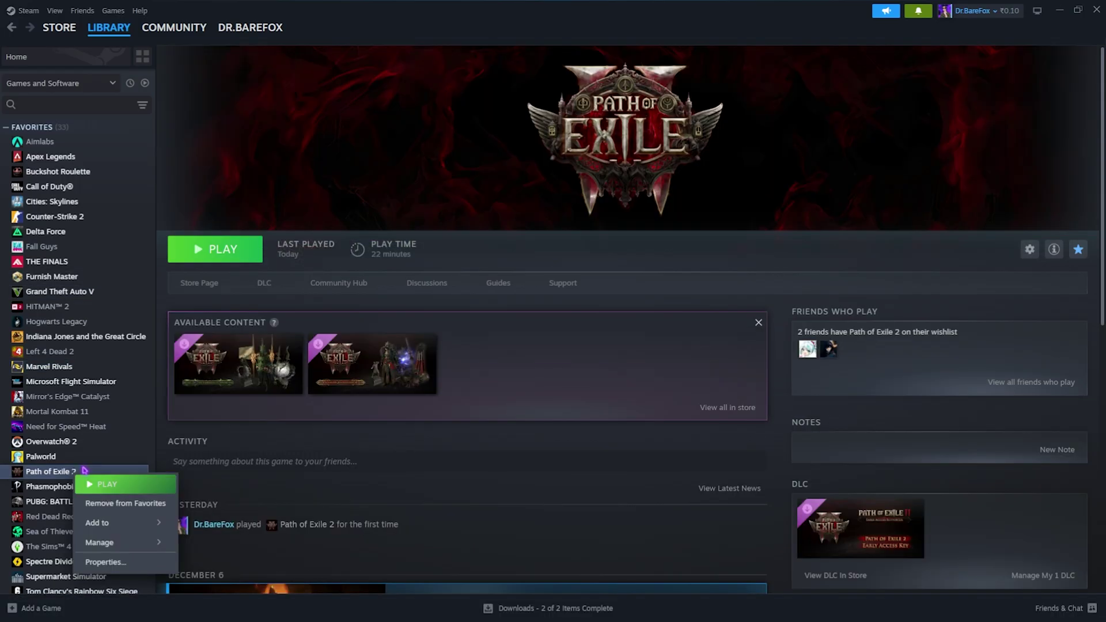
mouse_move(110, 546)
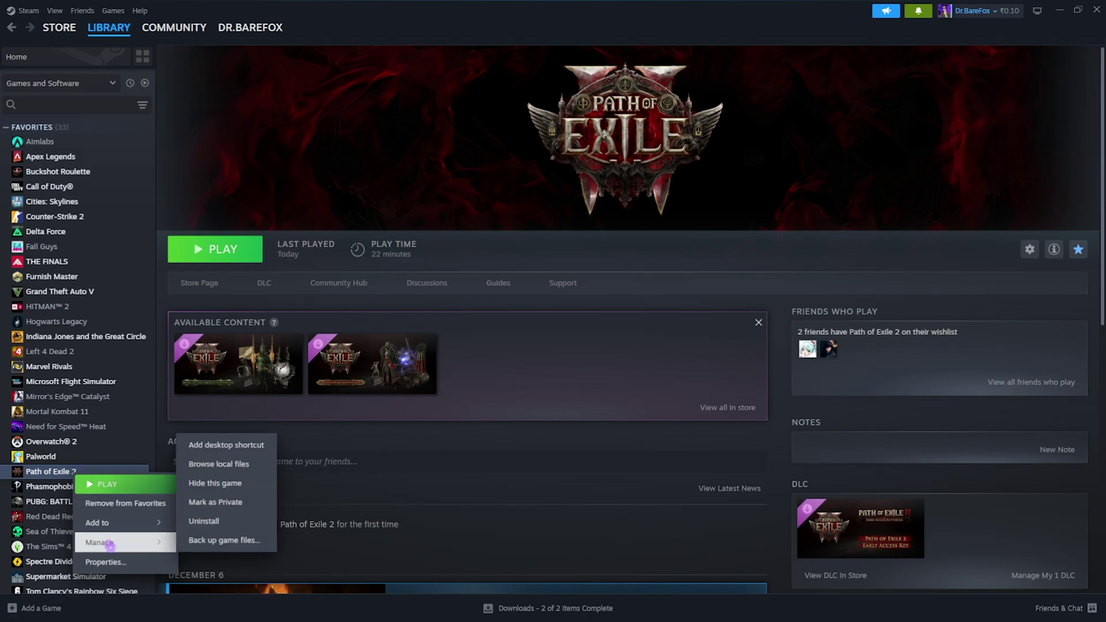
left_click(229, 464)
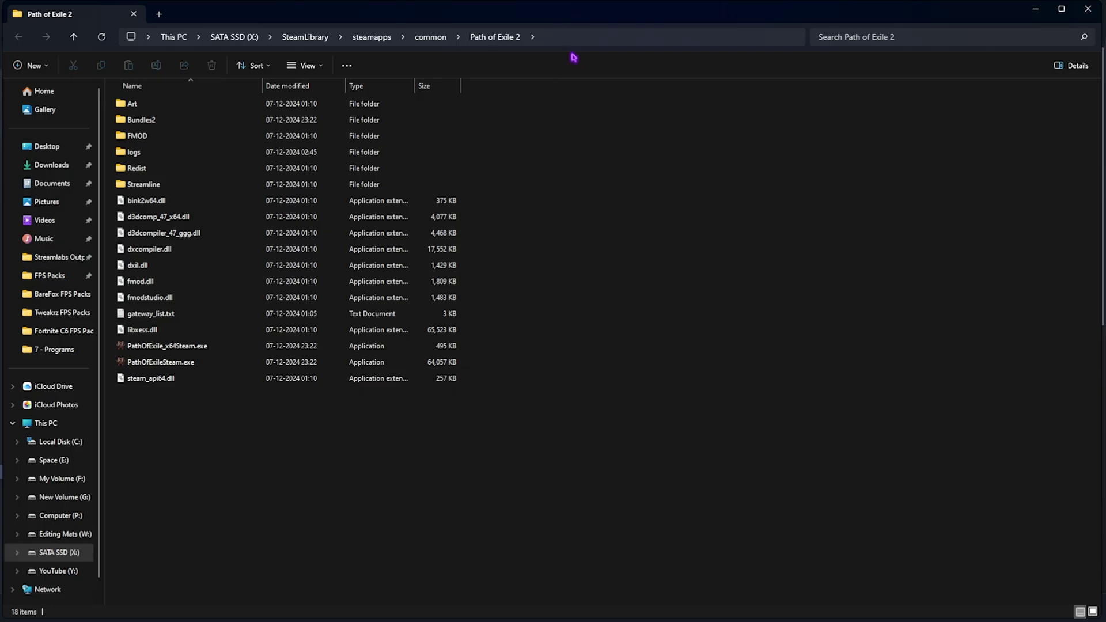
left_click(461, 40)
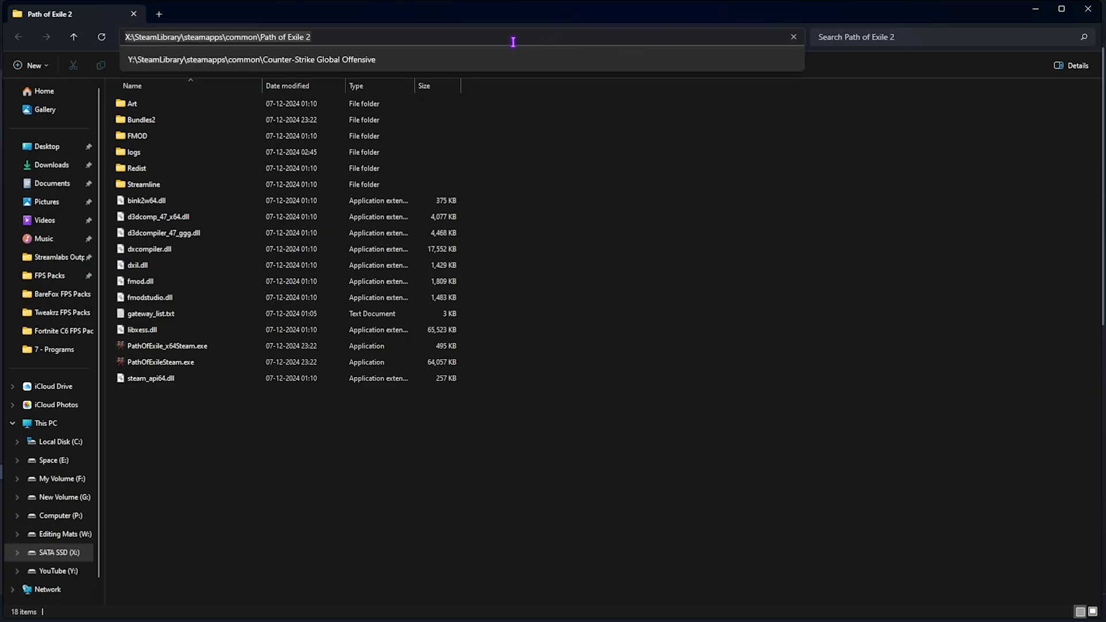
left_click(1027, 11)
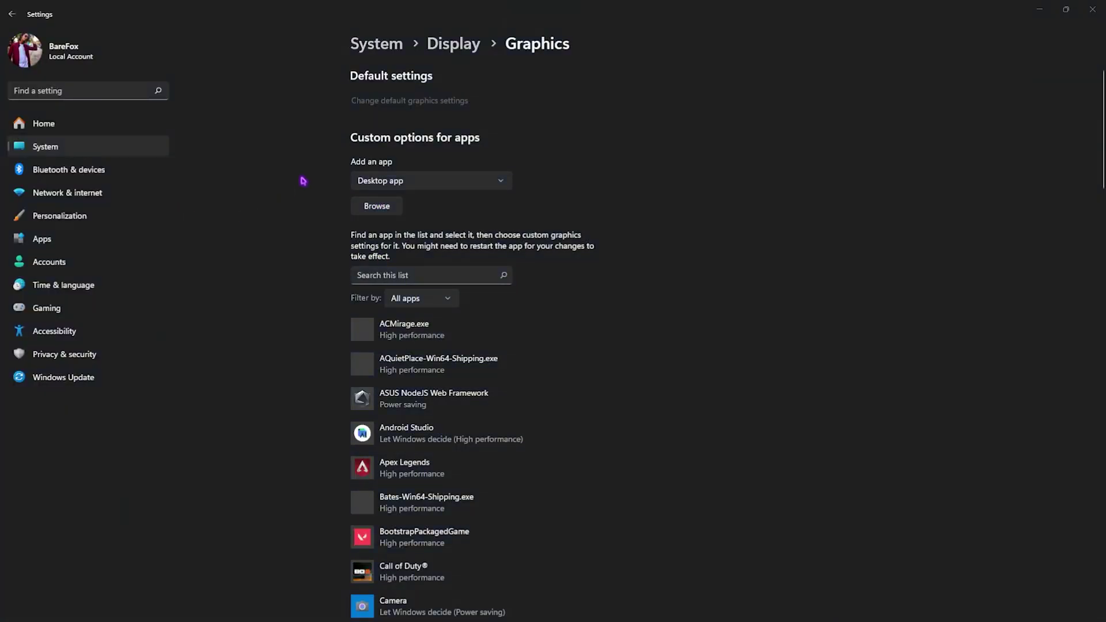
Add PathOfExile_x64Steam.exe from X:\SteamLibrary\steamapps\common\Path of Exile 2 to the custom graphics apps and save its graphics preference.
left_click(256, 35)
type("X:\\SteamLibrary\\steamapps\\common\\Path of Exile 2")
key("Return")
left_click(198, 190)
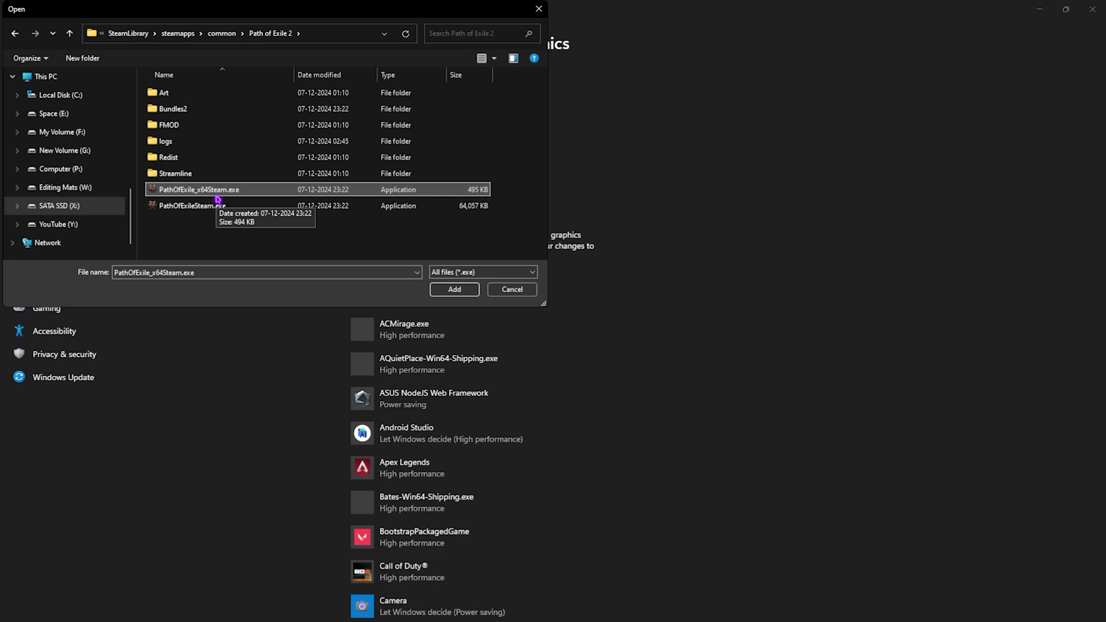
double_click(219, 199)
left_click(519, 484)
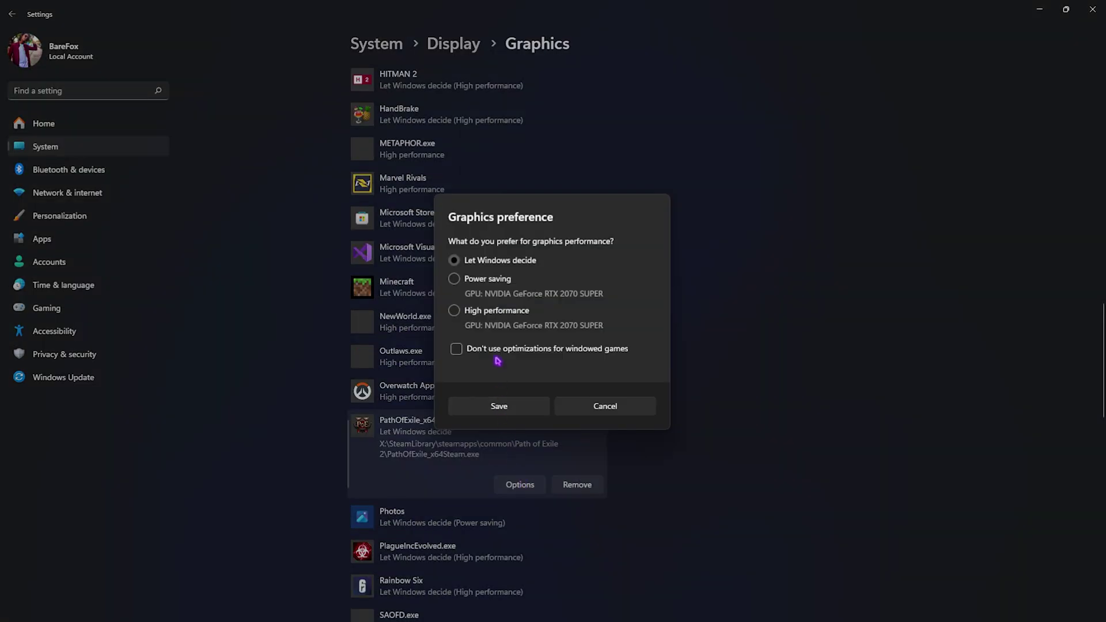
left_click(486, 412)
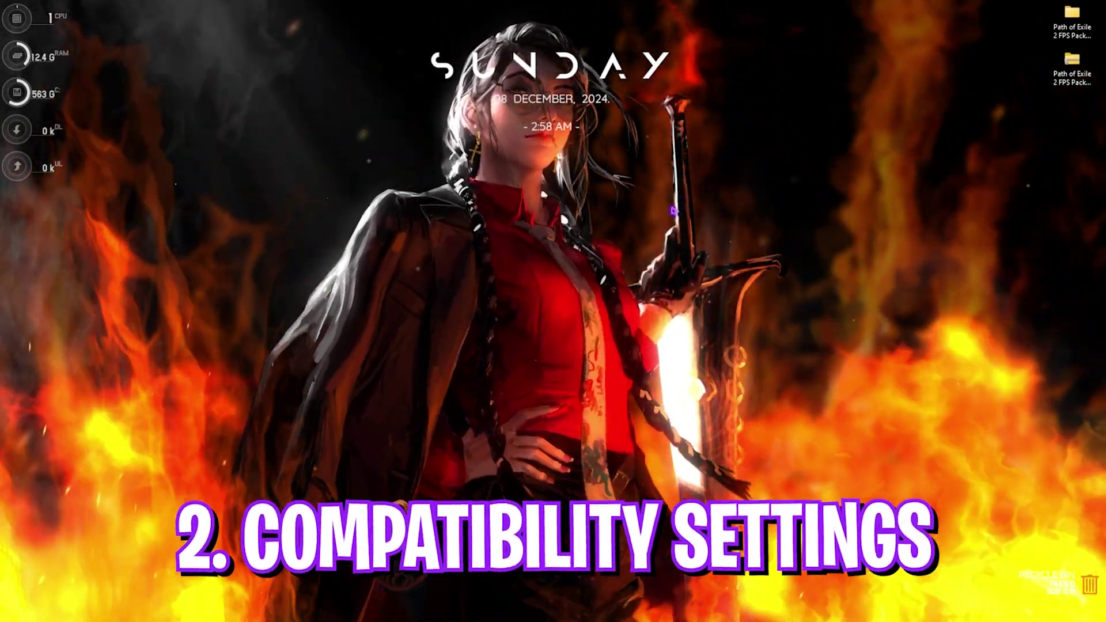
Switch to Steam and browse to the local files of Path of Exile 2.
key("super")
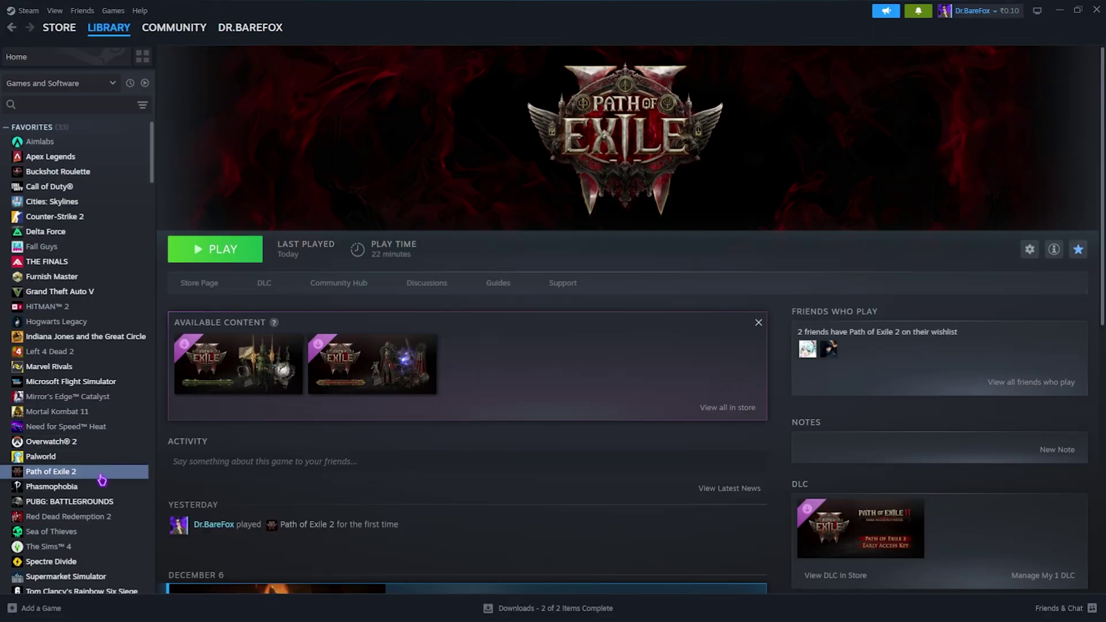
right_click(101, 476)
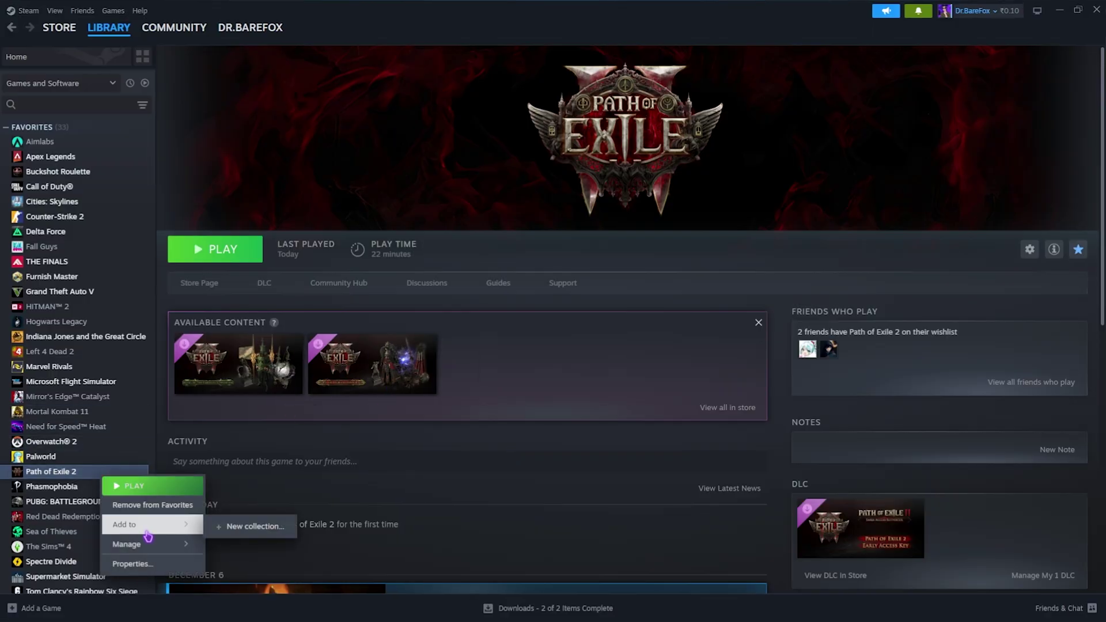
mouse_move(151, 544)
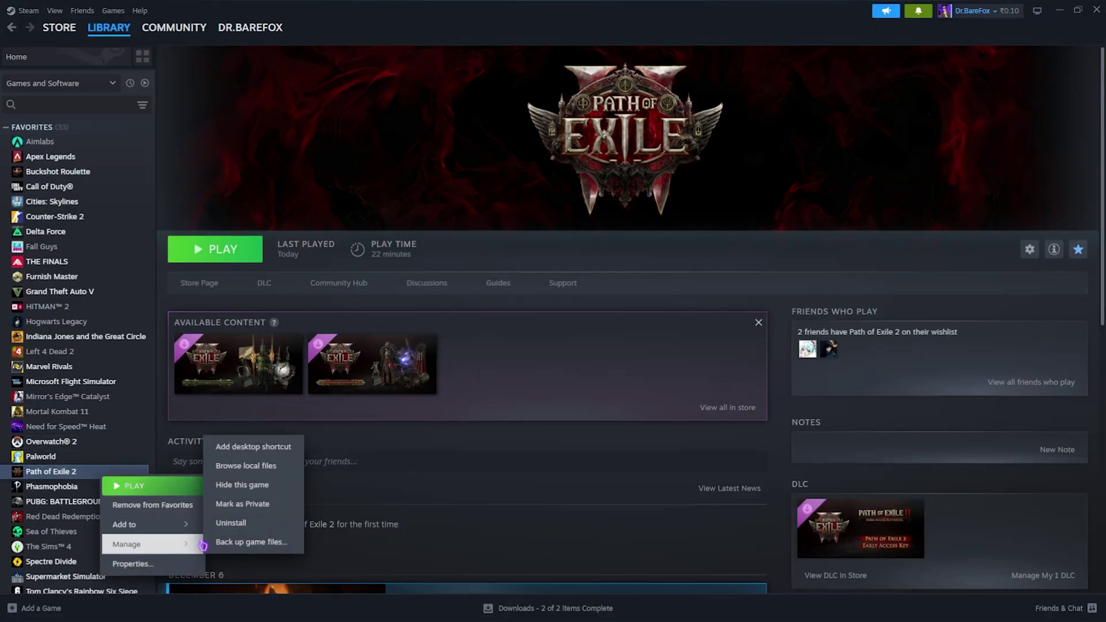
left_click(239, 465)
Apply compatibility settings to PathOfExile_x64Steam.exe with fullscreen optimizations disabled and high DPI scaling overridden by Application.
left_click(179, 349)
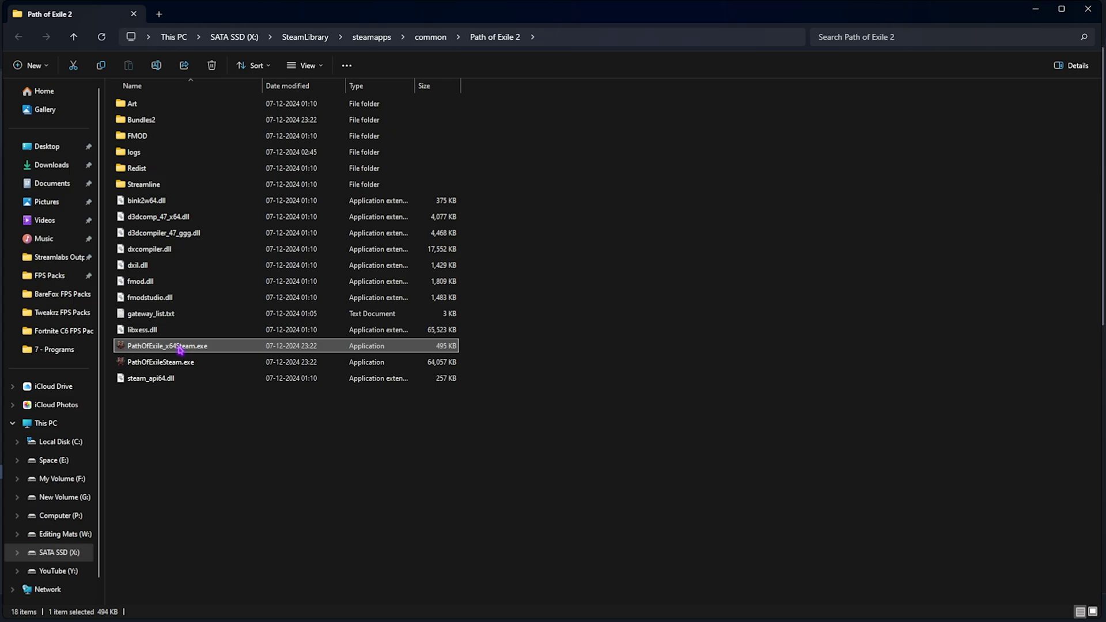
right_click(180, 349)
left_click(222, 273)
left_click(279, 336)
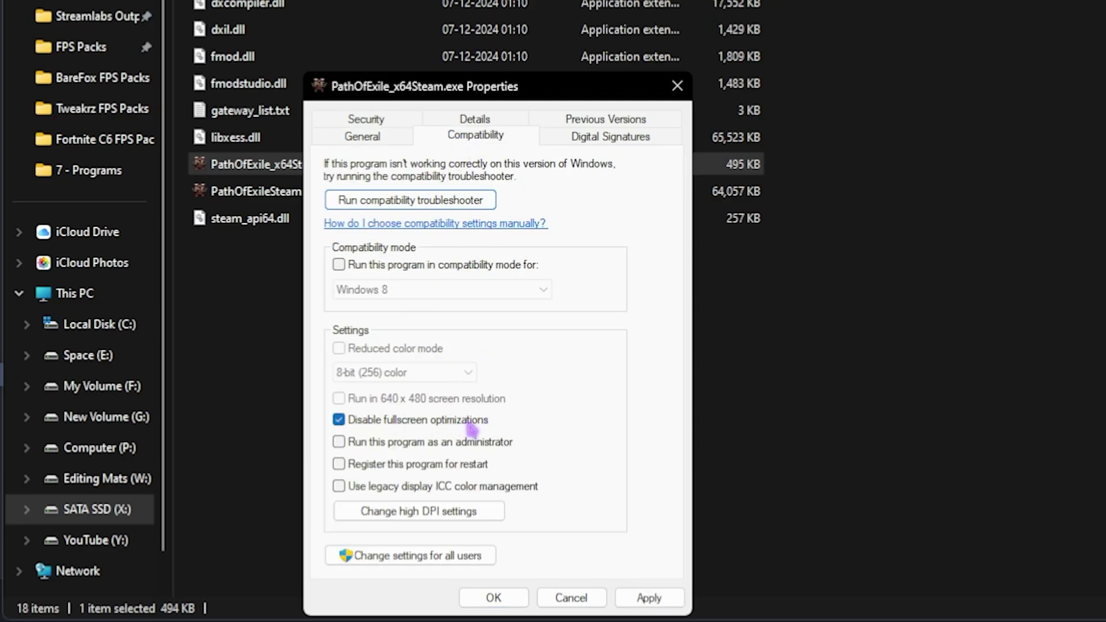
left_click(411, 515)
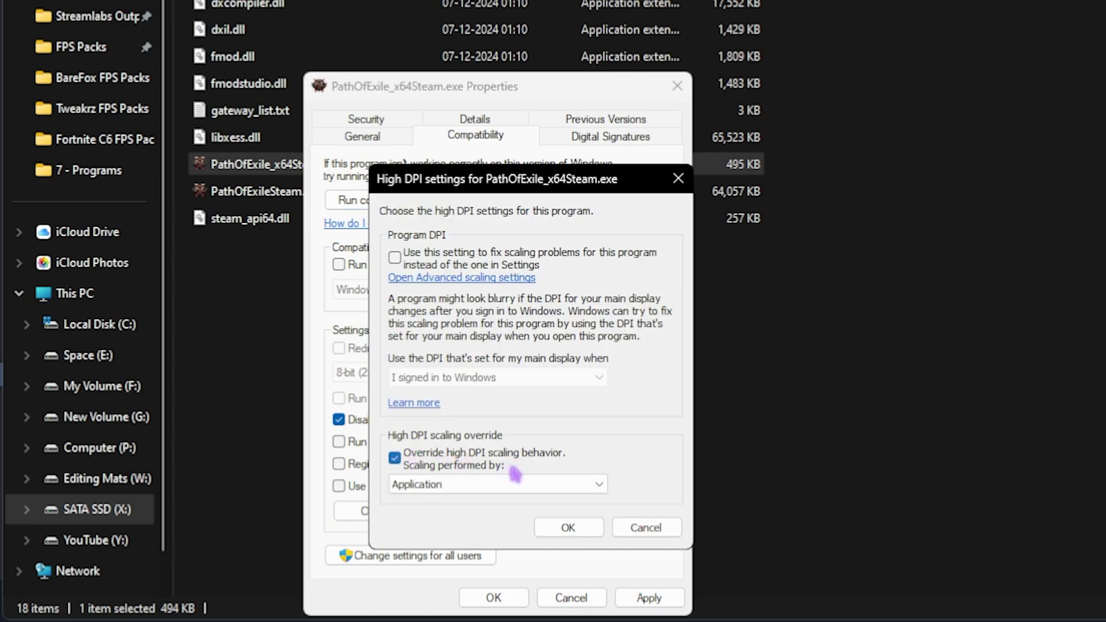
left_click(568, 528)
left_click(649, 597)
Apply compatibility settings to PathOfExileSteam.exe with fullscreen optimizations disabled and high DPI scaling overridden by Application, and close its properties.
left_click(286, 191)
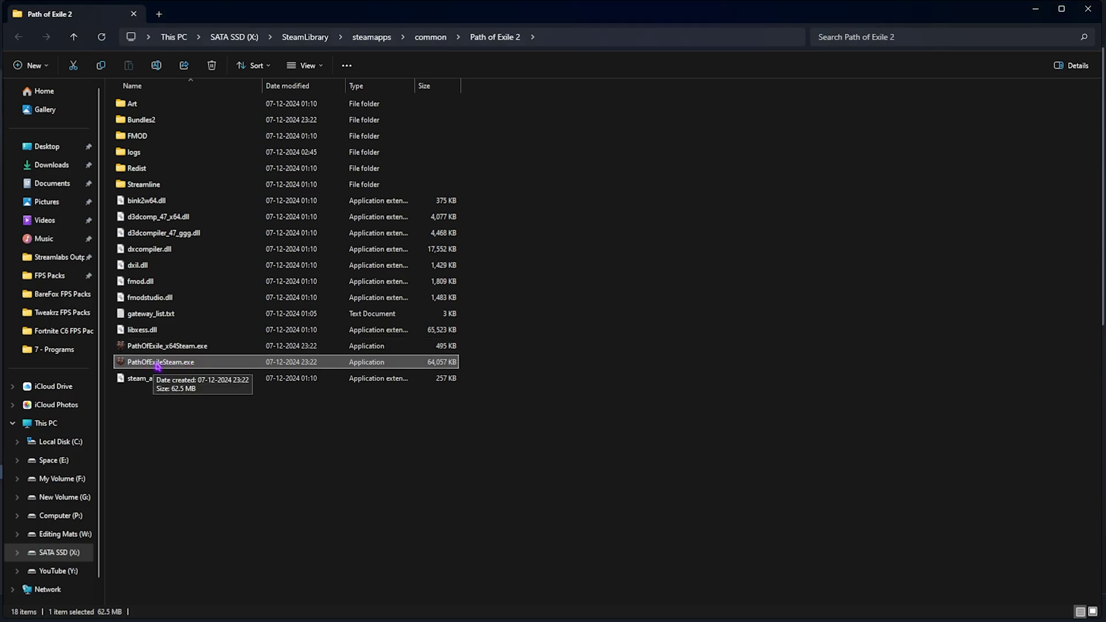
right_click(192, 370)
left_click(225, 290)
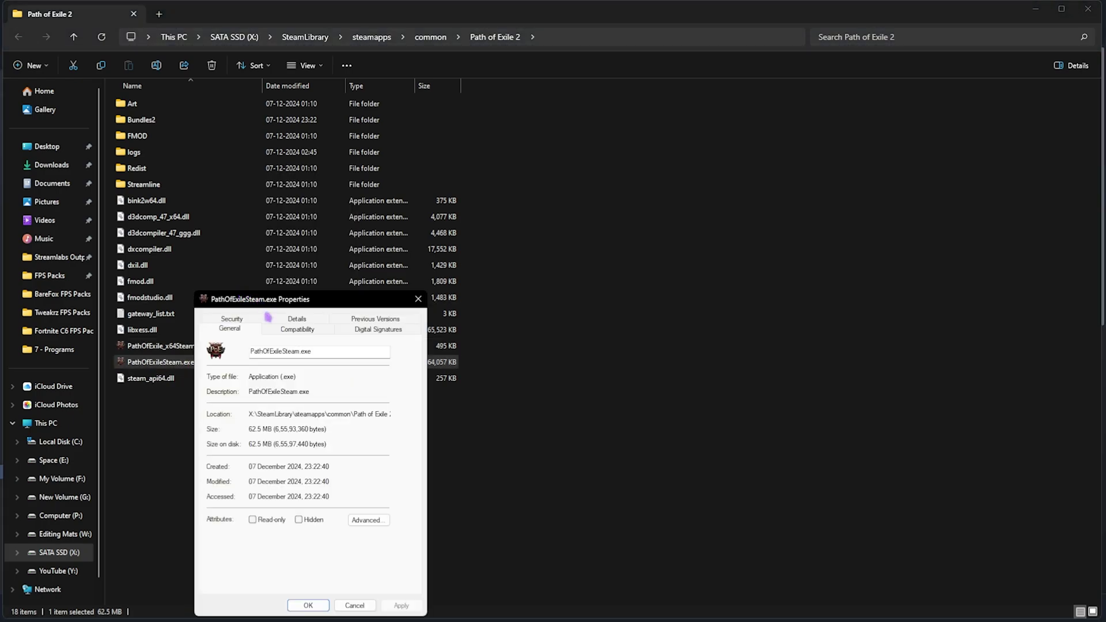
left_click(297, 328)
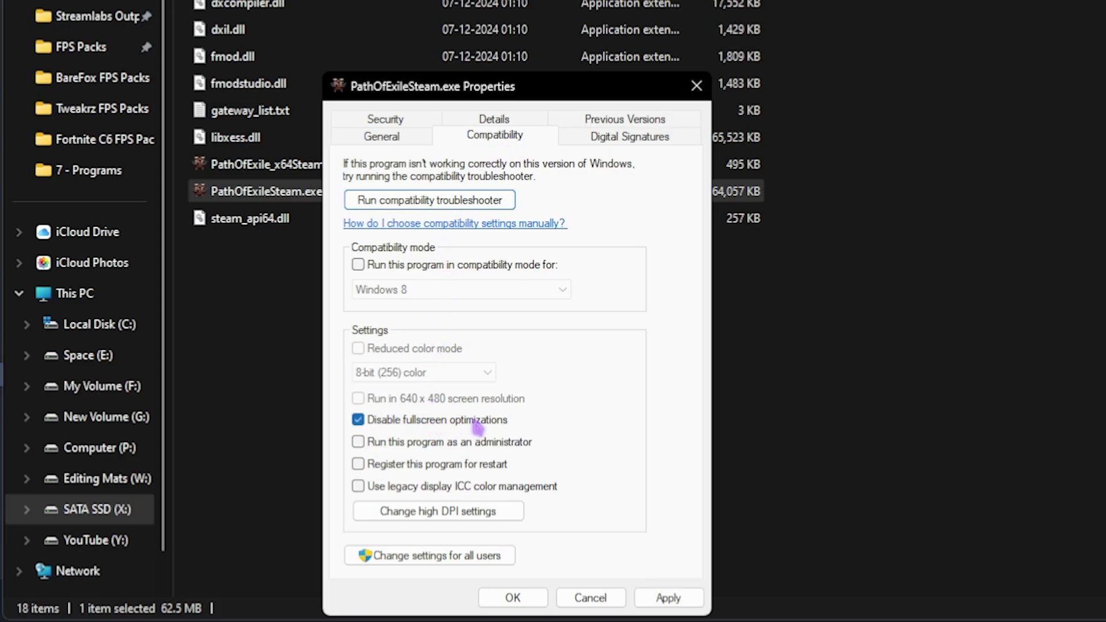
left_click(444, 509)
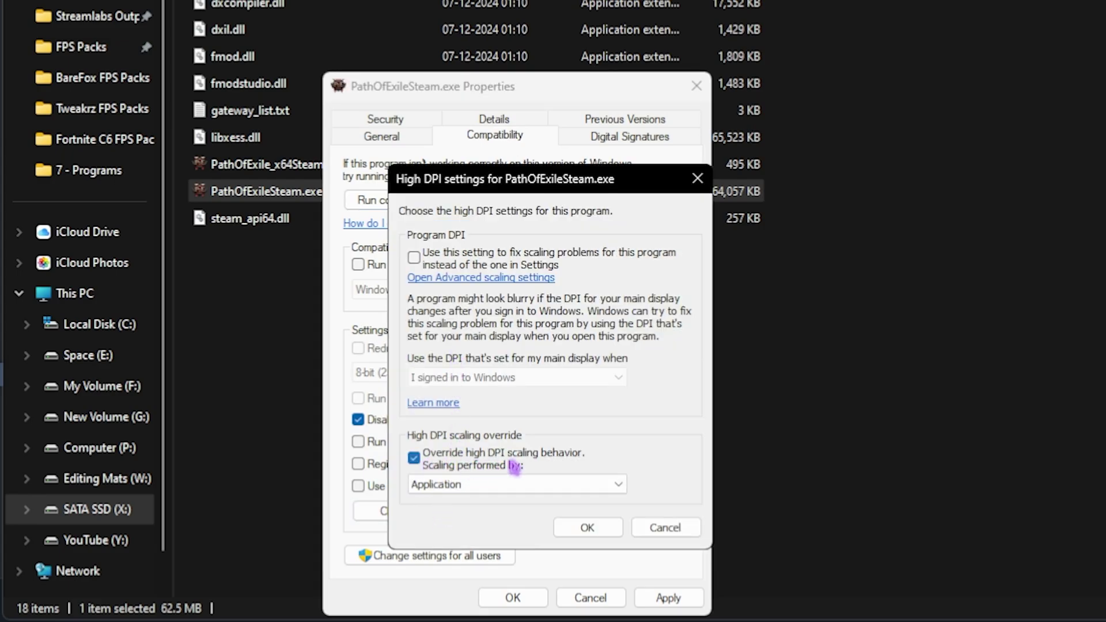
left_click(583, 526)
left_click(667, 598)
left_click(695, 98)
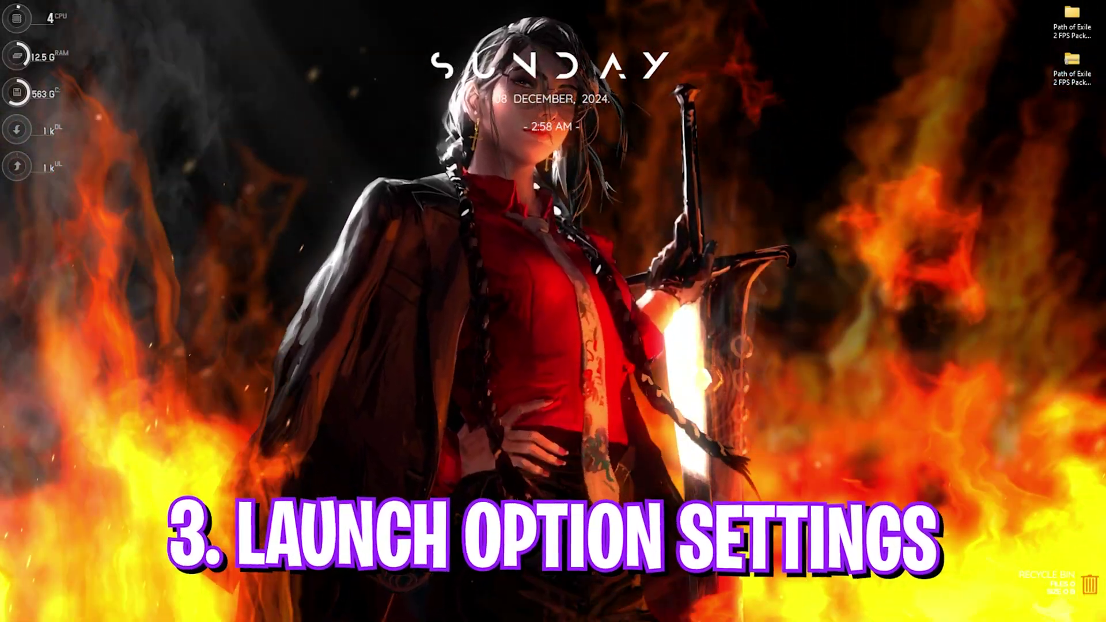
Switch to Steam and open the properties of Path of Exile 2 to review its launch options.
mouse_move(617, 607)
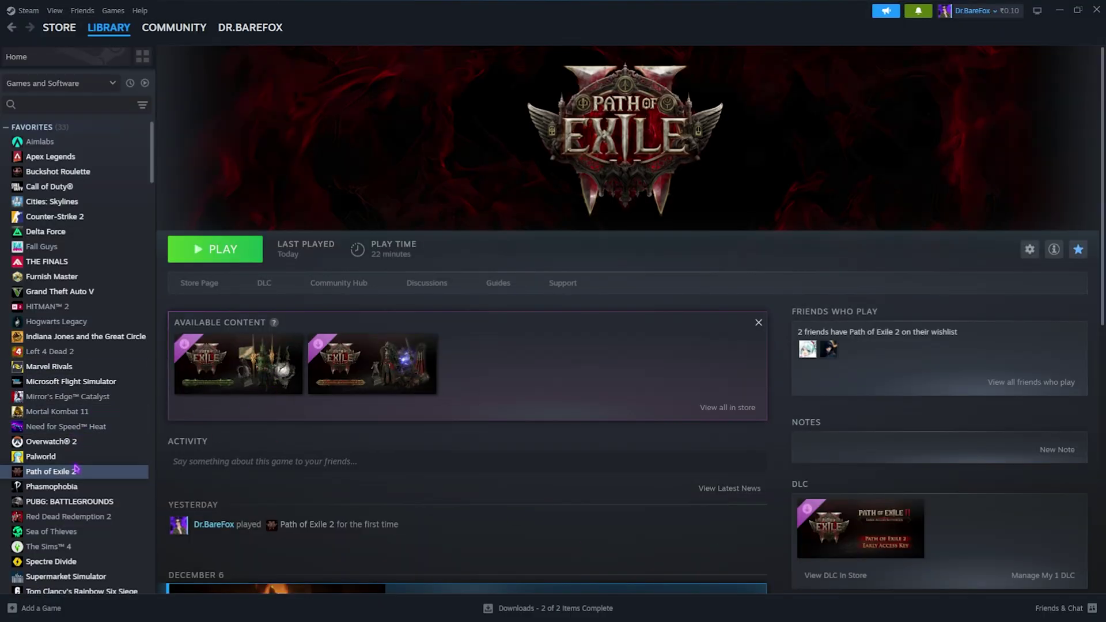
right_click(77, 477)
left_click(108, 565)
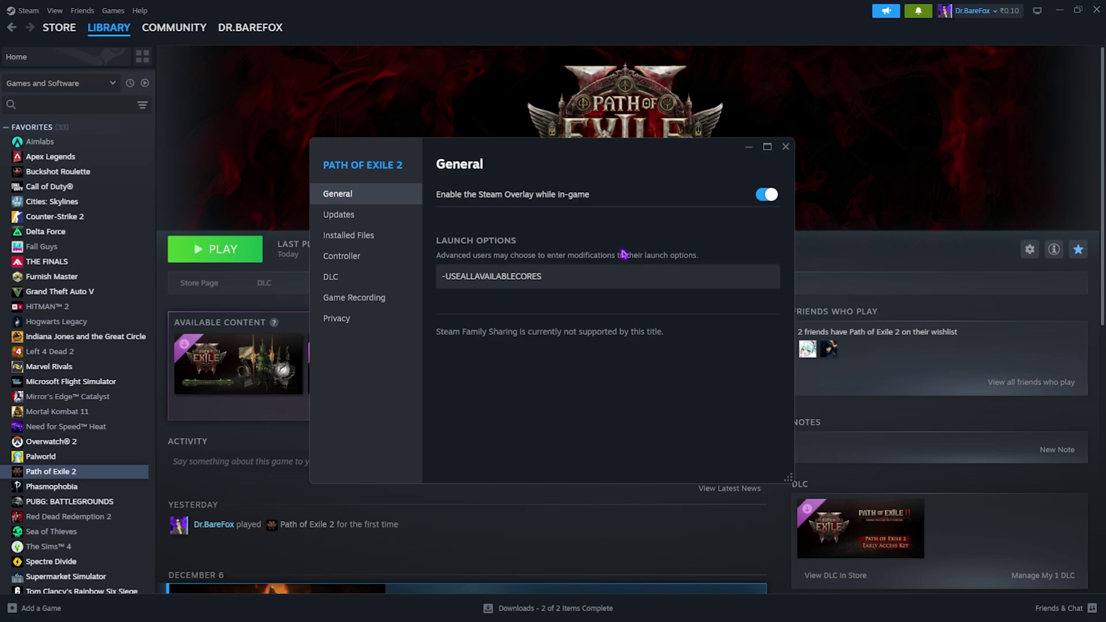
Close the game properties, minimize Steam and open the Windows settings for creating a restore point.
left_click(784, 148)
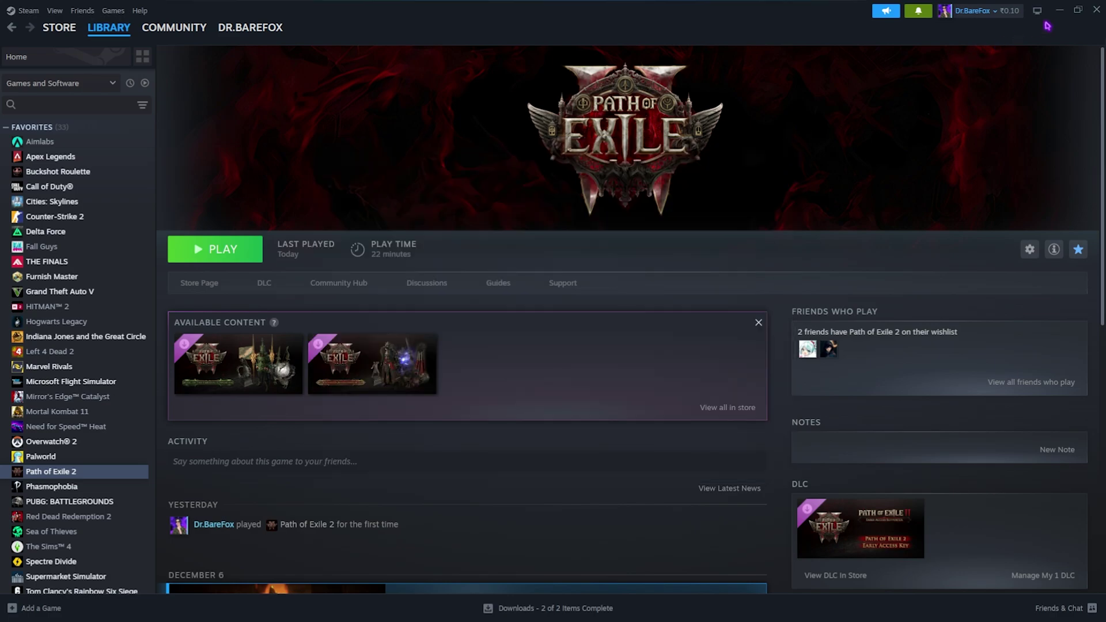
left_click(1059, 10)
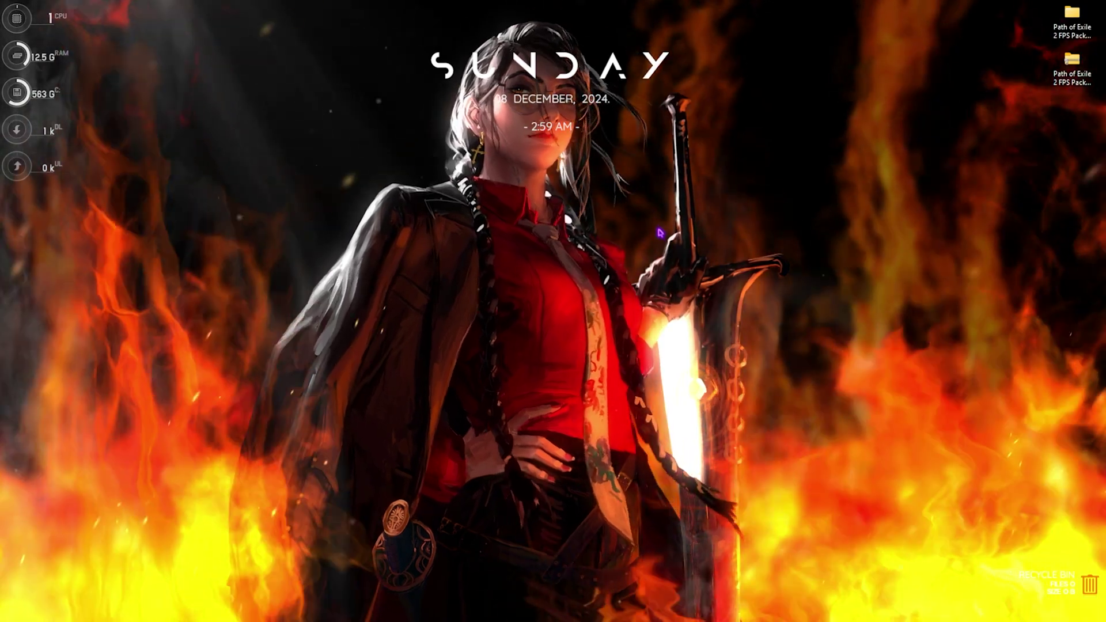
key("super")
type("create a restore point")
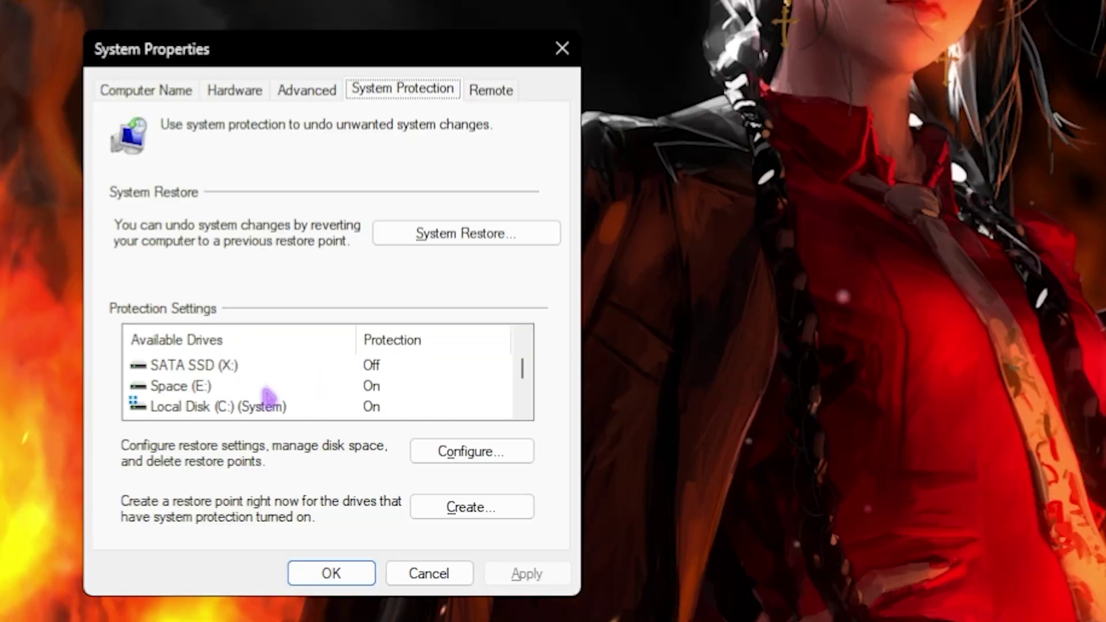
Create a restore point described as POE2 with Local Disk (C:) selected, and close System Properties.
left_click(219, 406)
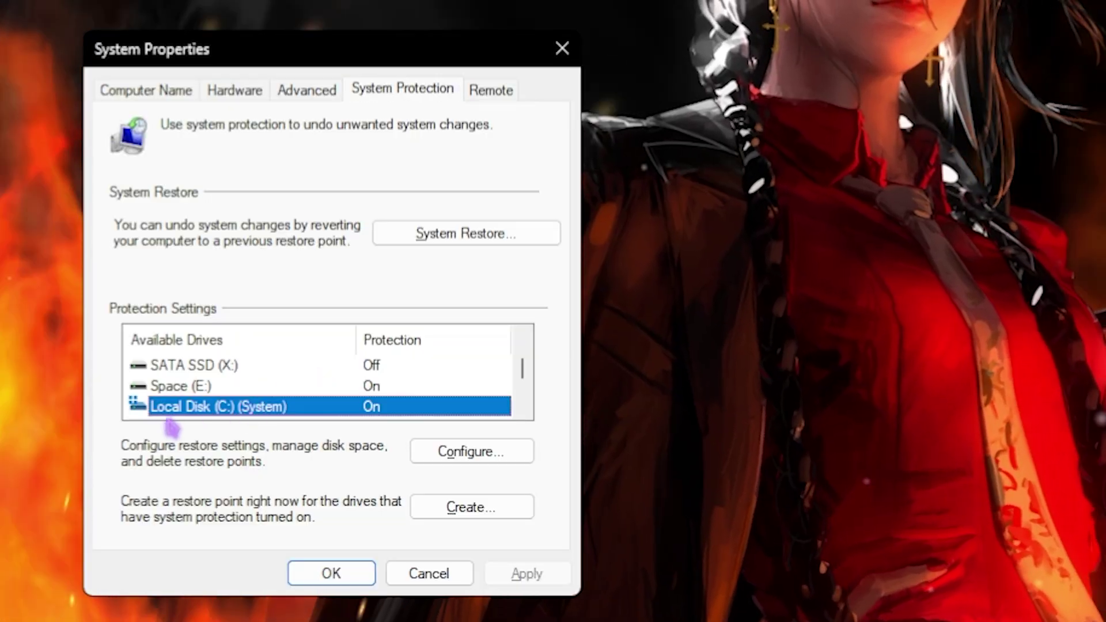
left_click(463, 514)
type("P")
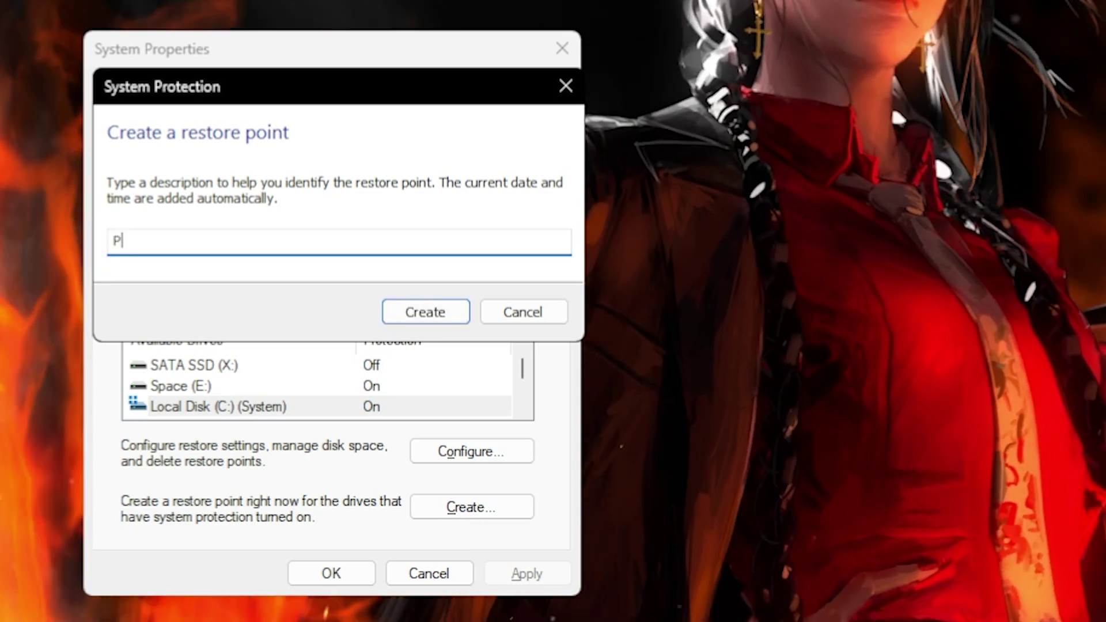
type("OE2")
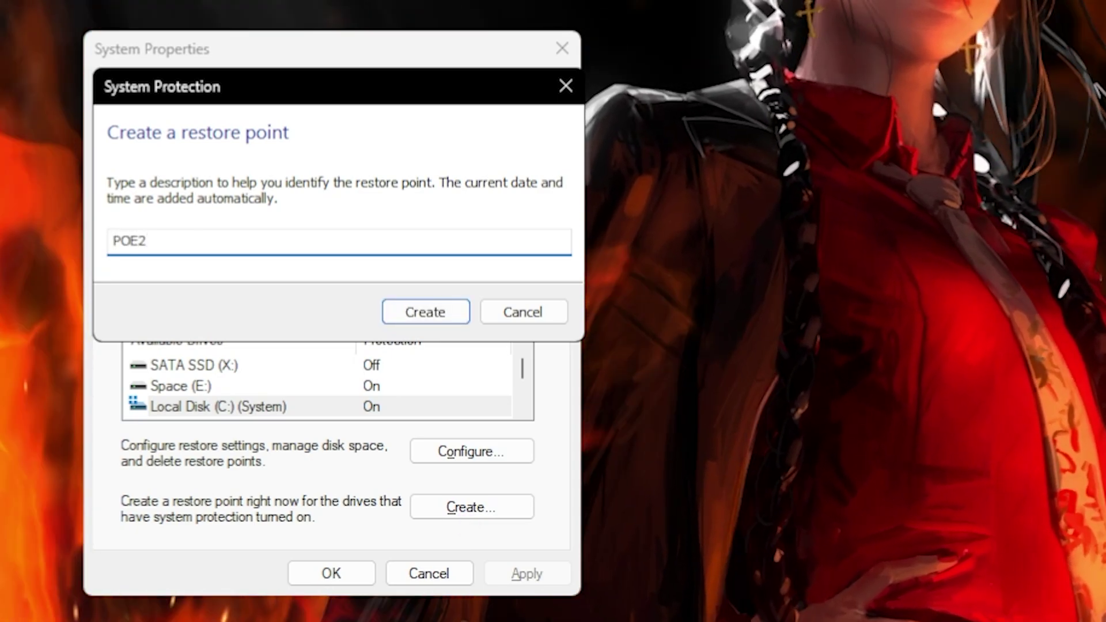
key("Return")
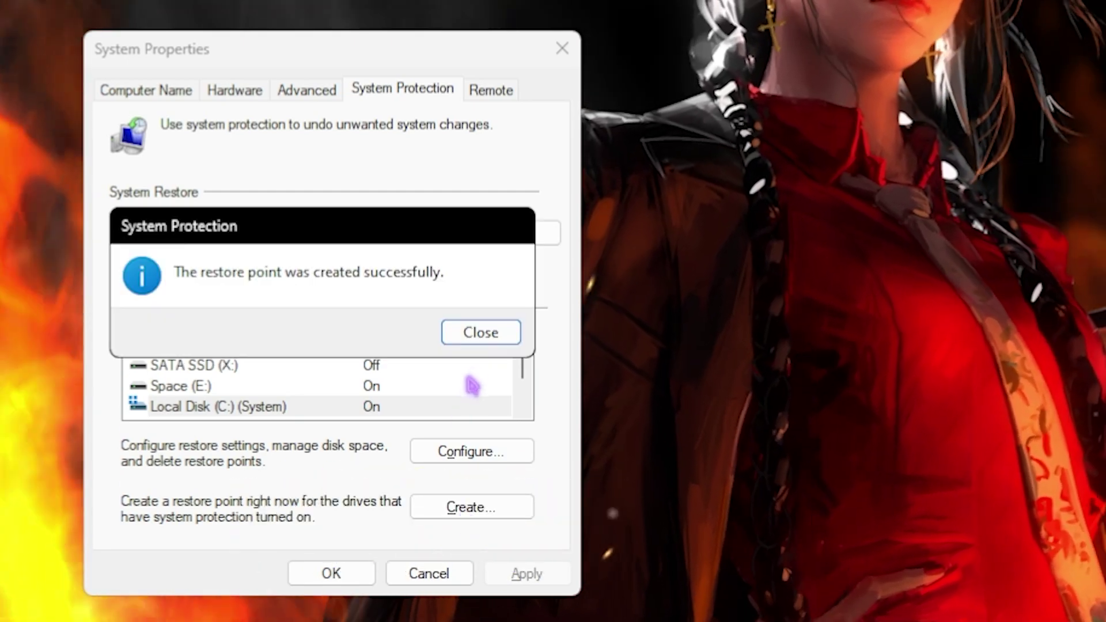
left_click(480, 333)
left_click(560, 48)
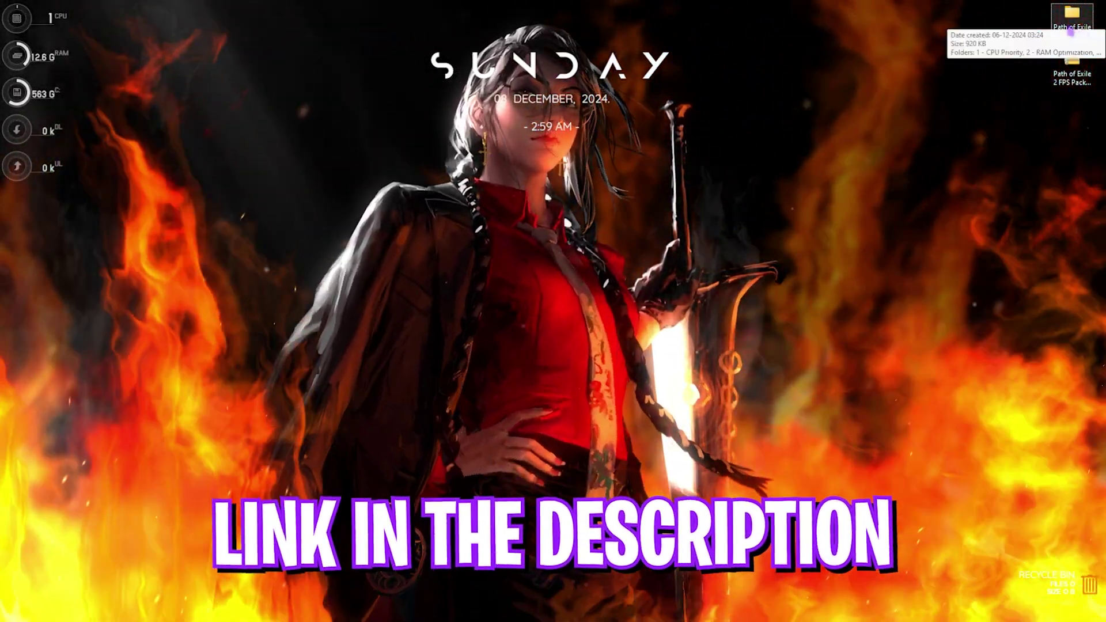
Open the Path of Exile 2 FPS Pack's 1 - CPU Priority folder and examine the AMD and INTEL registry files.
double_click(1069, 29)
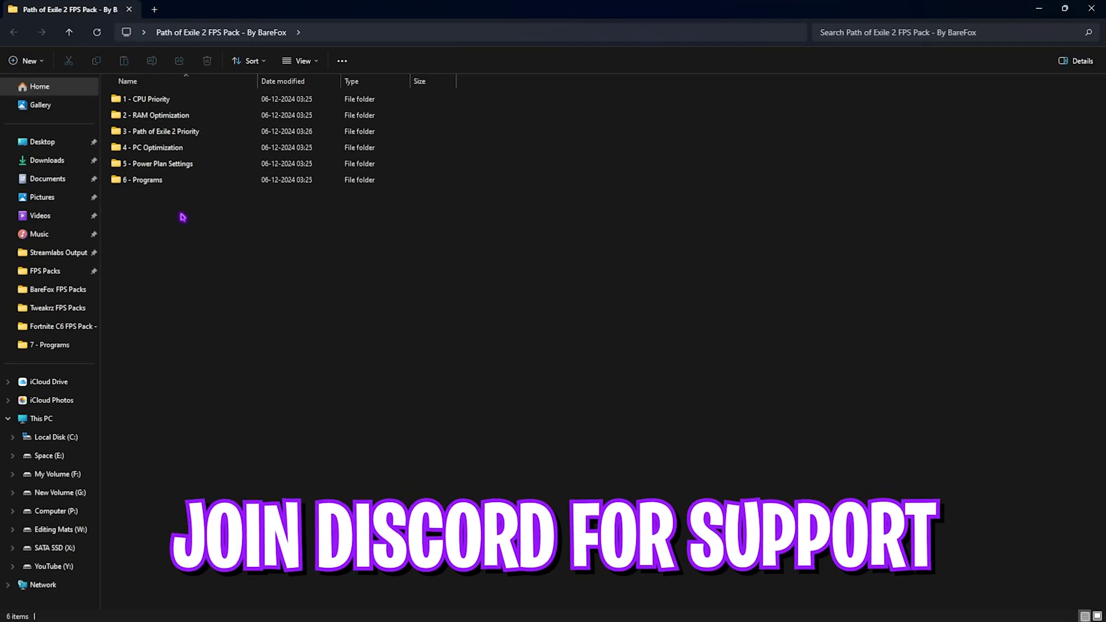
double_click(172, 100)
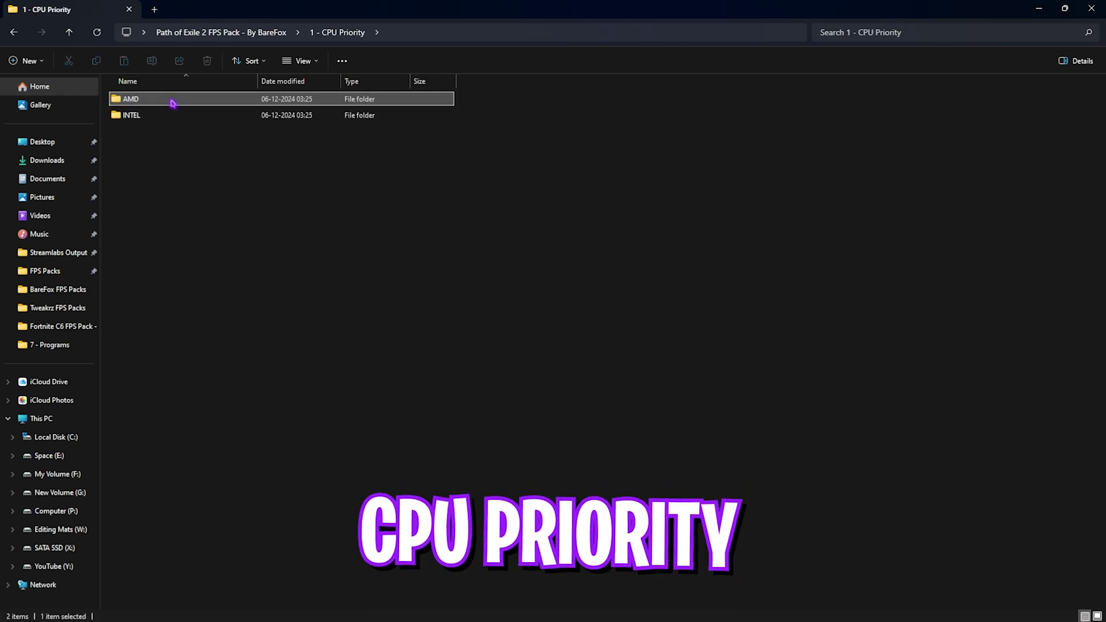
double_click(172, 100)
left_click(332, 33)
double_click(173, 111)
left_click(334, 33)
double_click(166, 98)
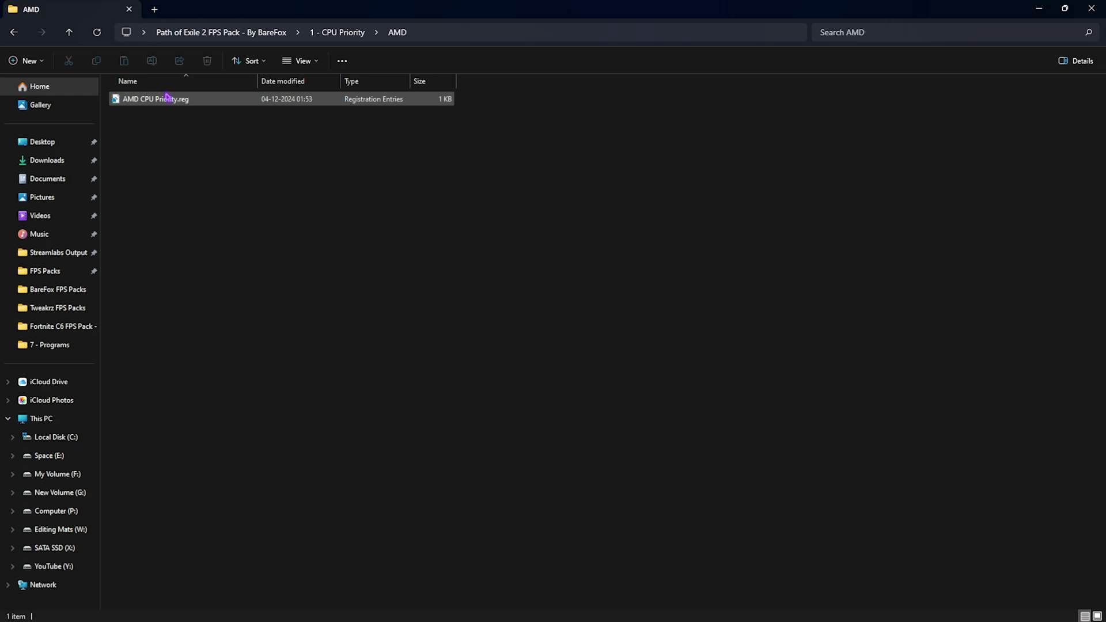
left_click(334, 32)
double_click(170, 111)
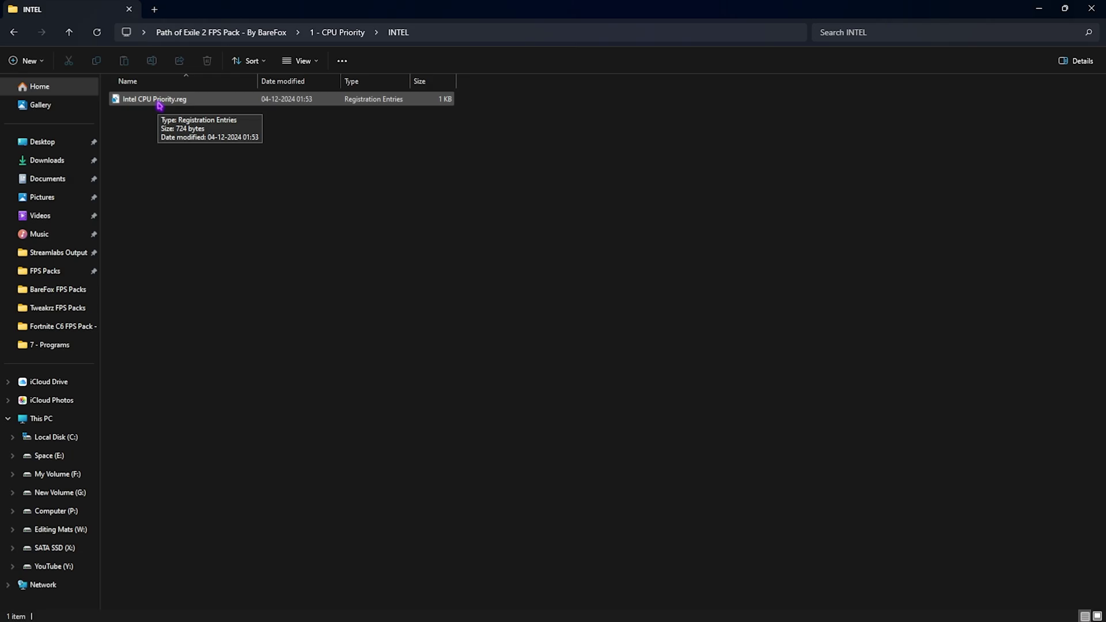
Open the 2 - RAM Optimization folder and check the installed physical memory in System Information against its registry files, including Reset to Default.reg.
left_click(221, 33)
double_click(286, 120)
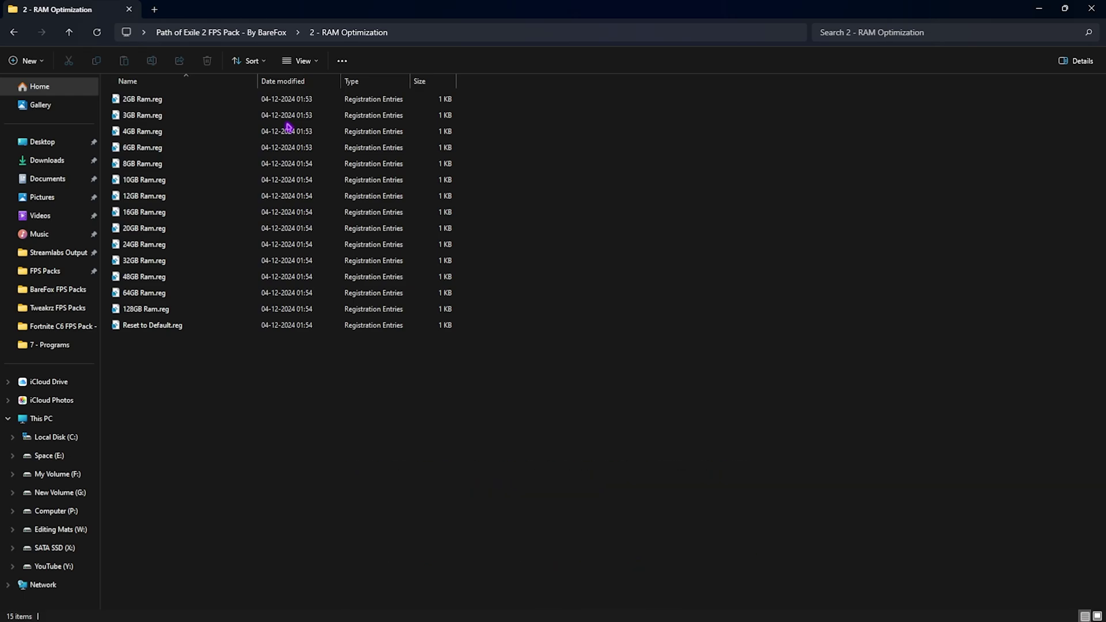
key("super")
type("sy")
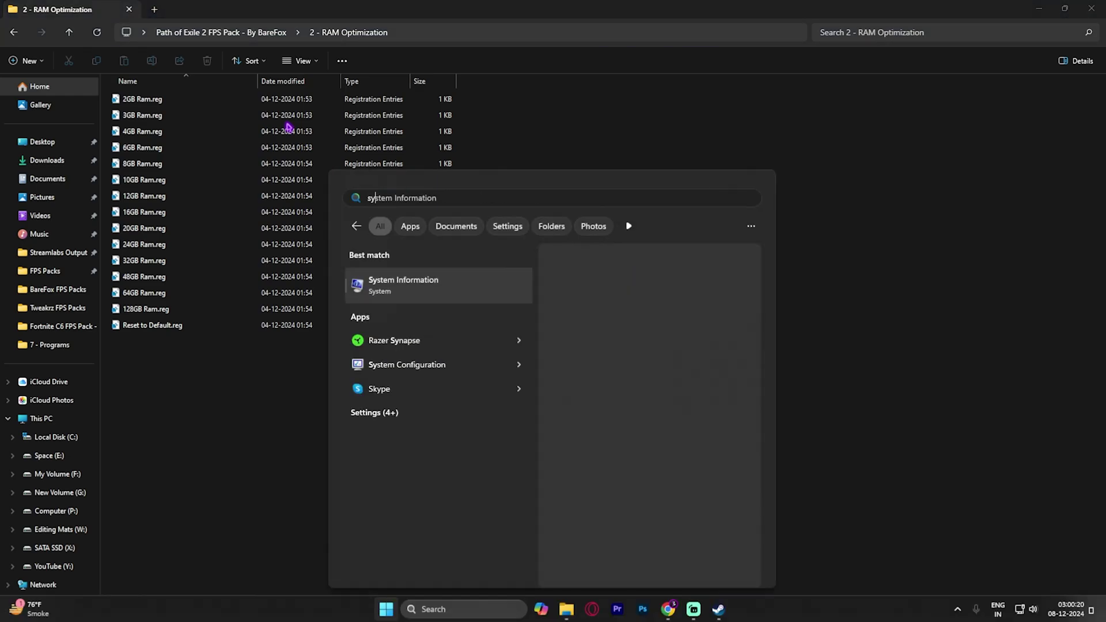
key("Return")
left_click(441, 410)
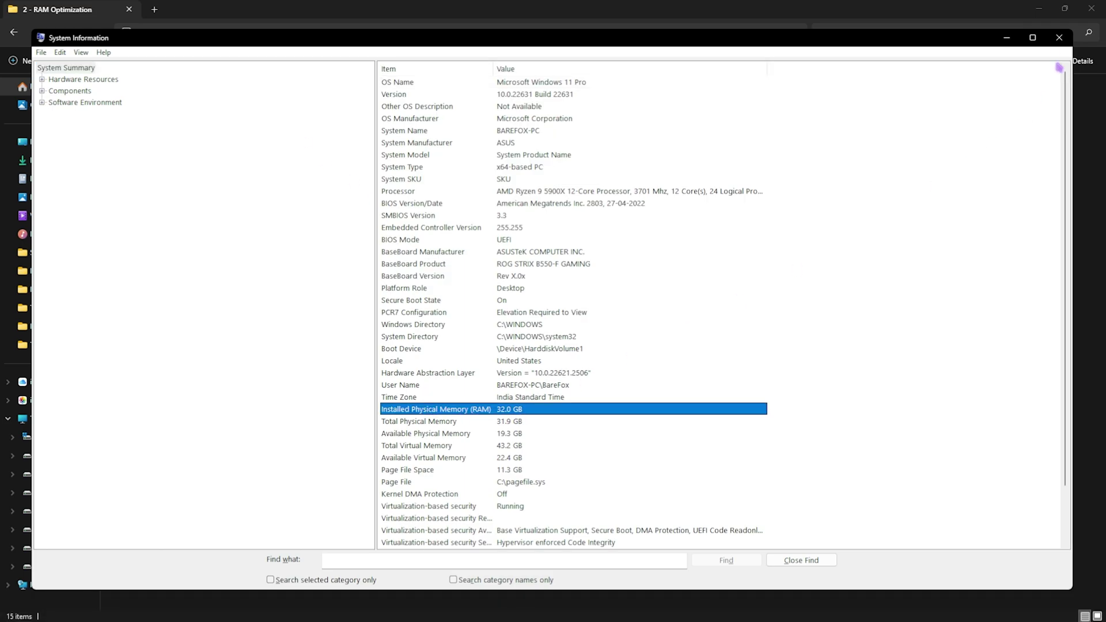
left_click(1059, 38)
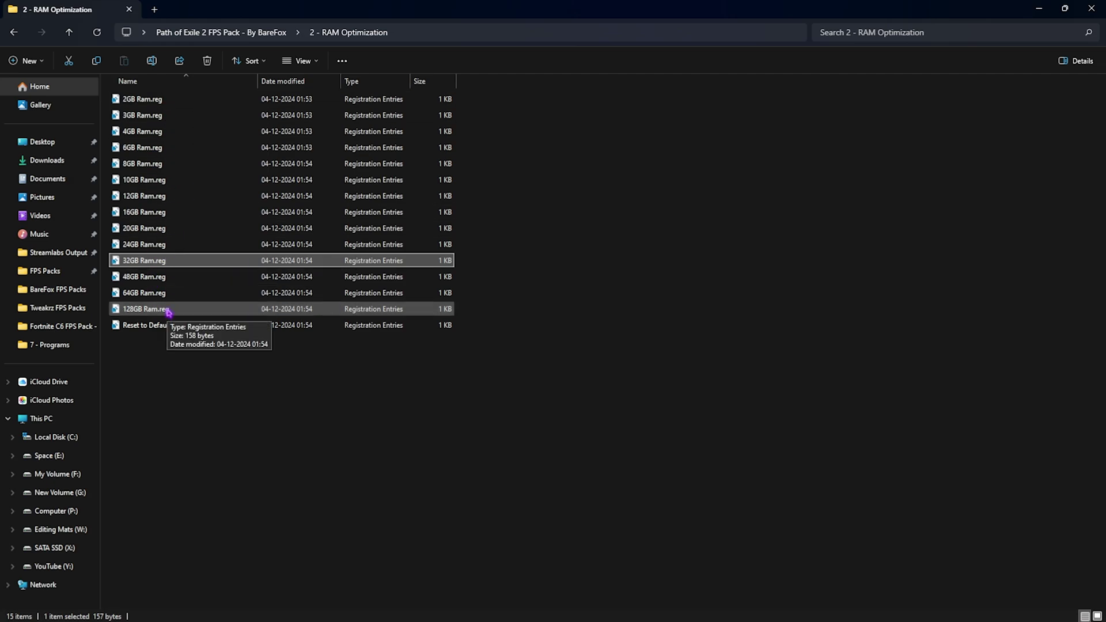
left_click(147, 325)
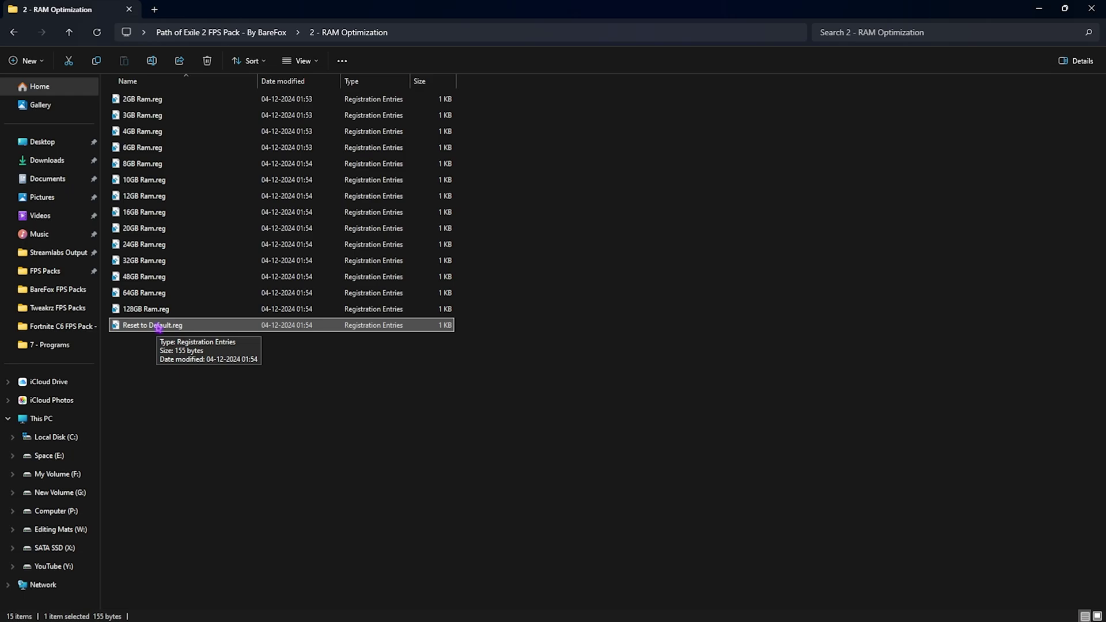
Open the 3 - Path of Exile 2 Priority folder and examine the AboveNormalPriority, HighPriority and NormalPriority registry files.
key("alt+Up")
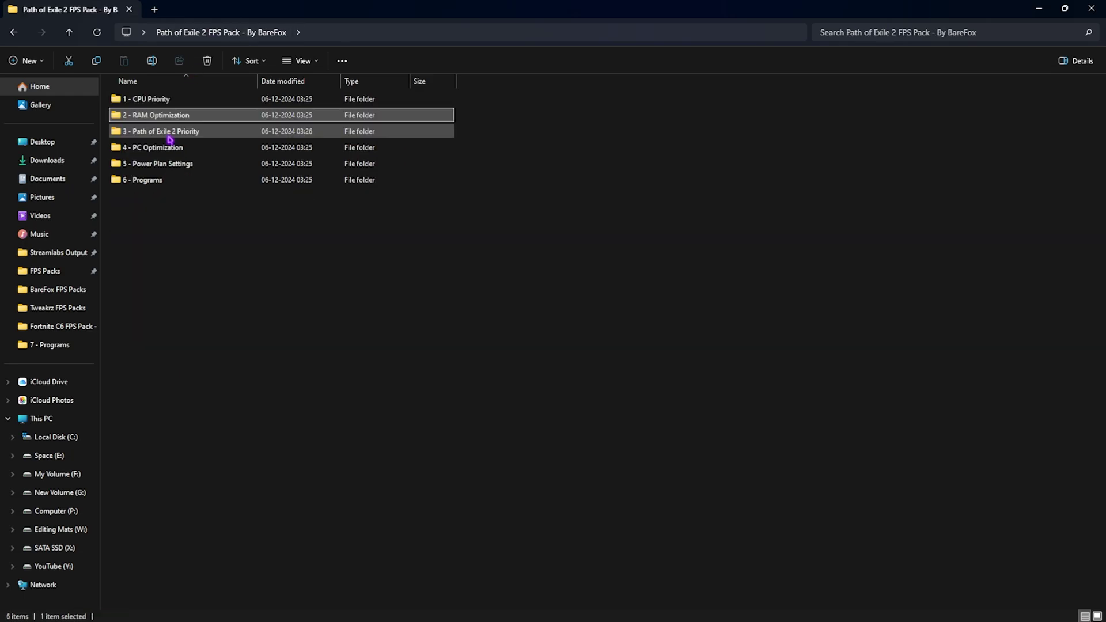
double_click(169, 136)
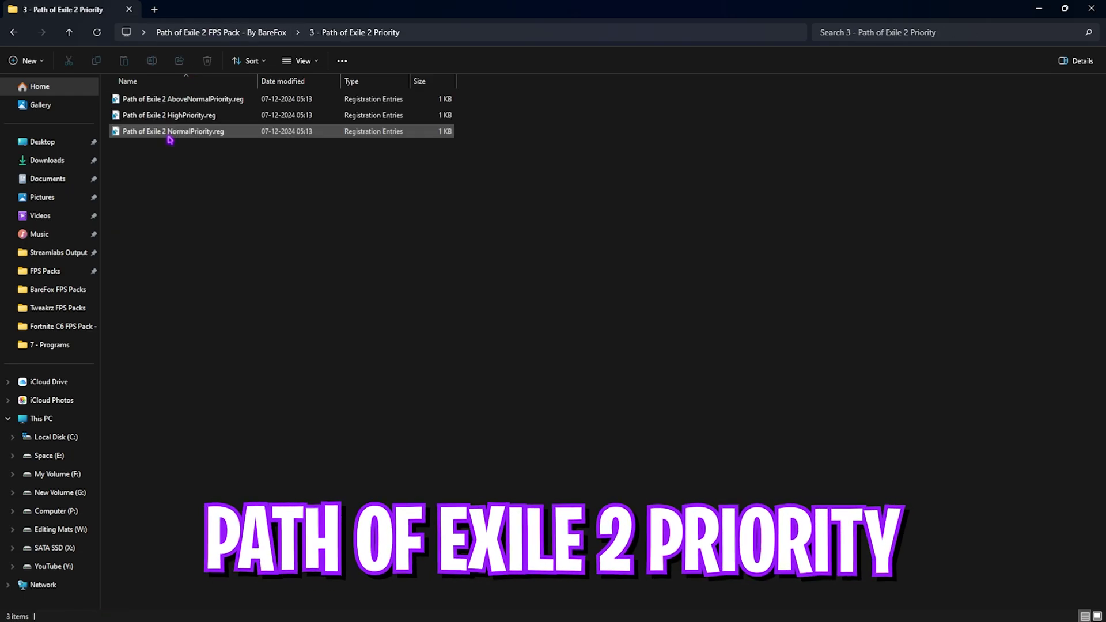
left_click_drag(193, 94, 178, 173)
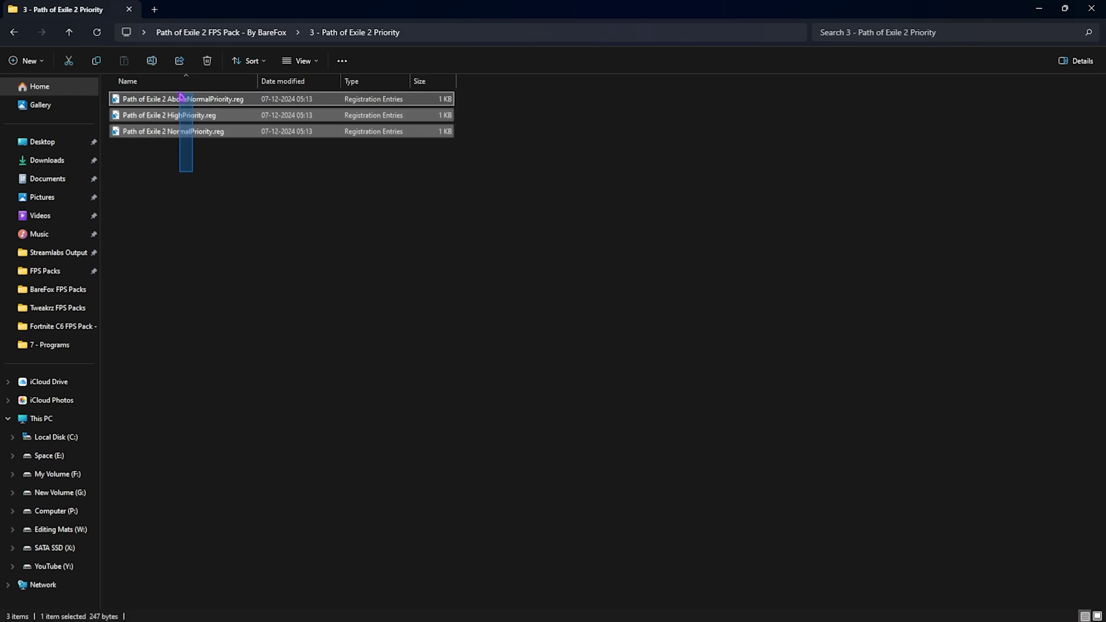
left_click(178, 179)
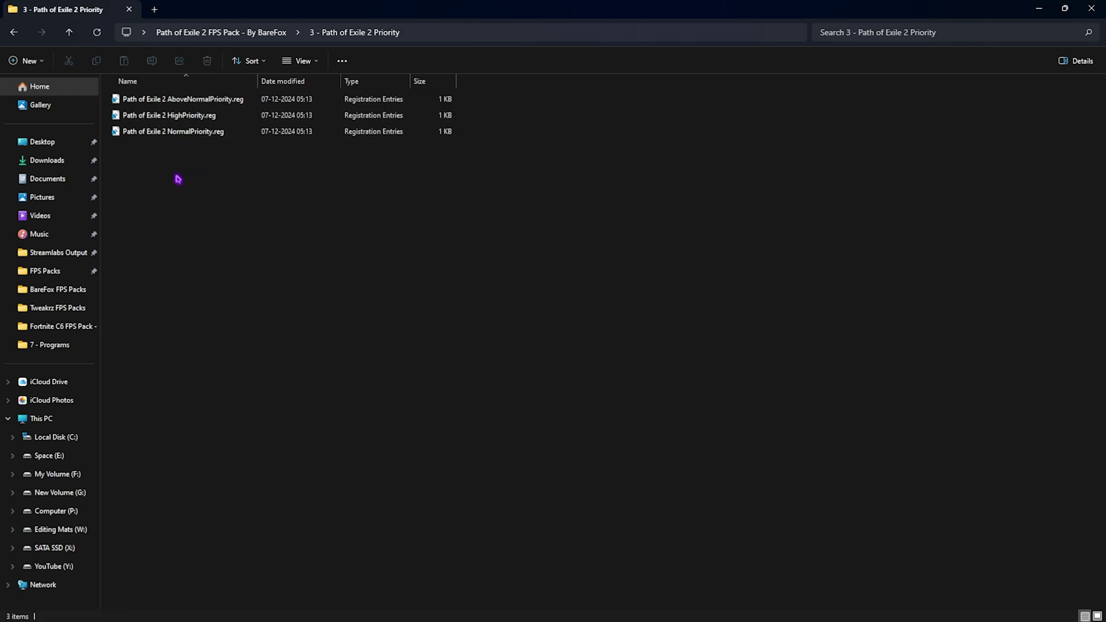
left_click(187, 103)
left_click(196, 116)
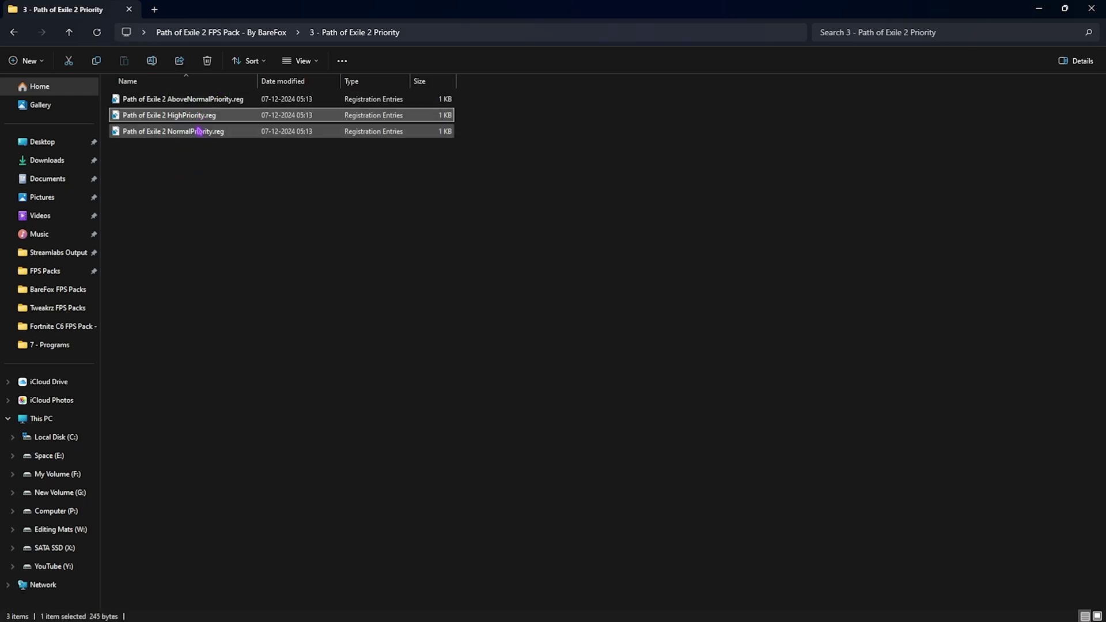
left_click(199, 131)
left_click(212, 206)
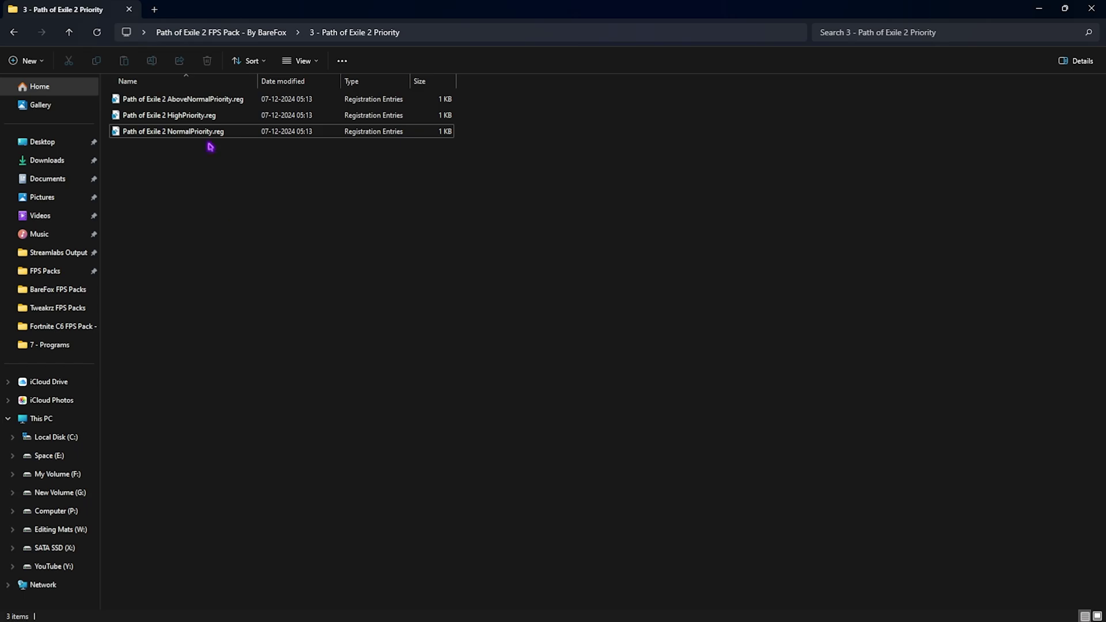
Open the 4 - PC Optimization folder, inspect the bcdedit commands of BCD Tweaks.cmd in Notepad, and close the file.
key("alt+Up")
double_click(166, 146)
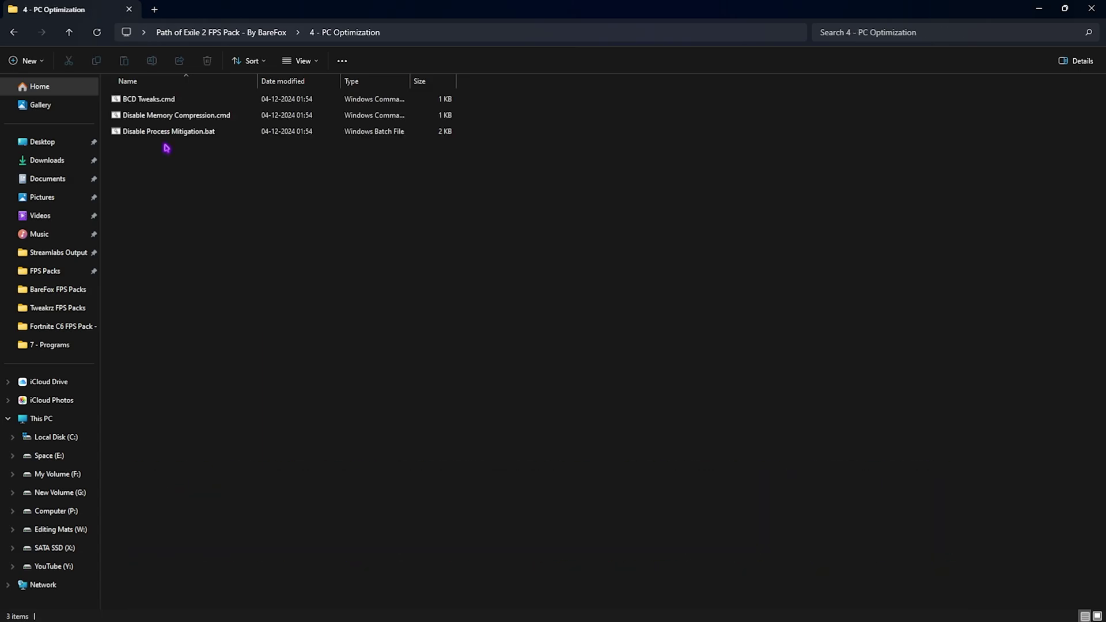
left_click(173, 99)
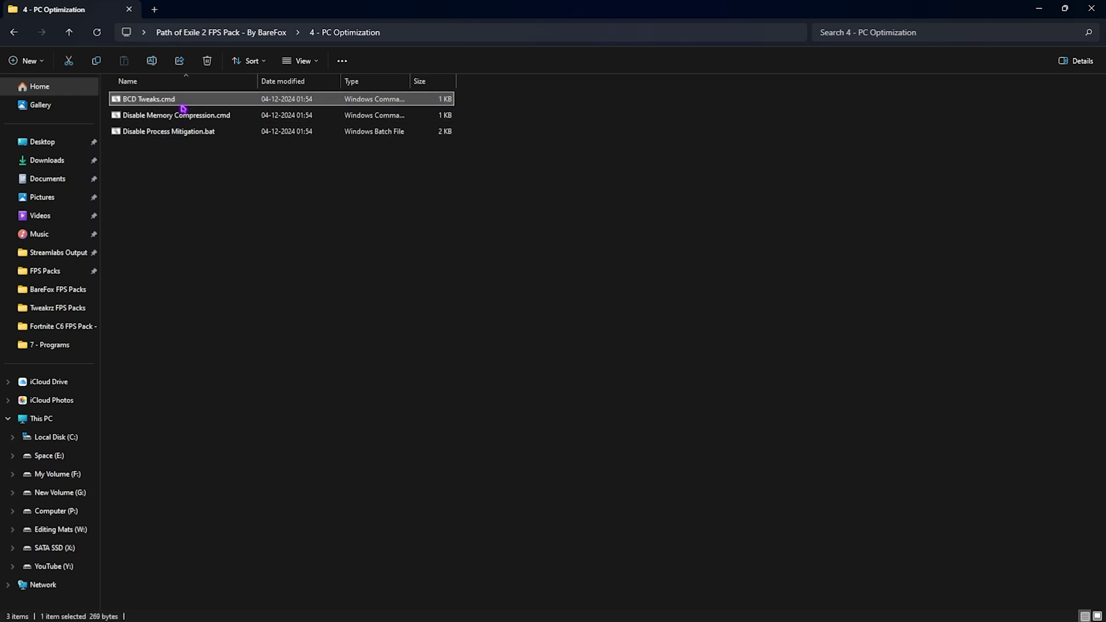
right_click(182, 108)
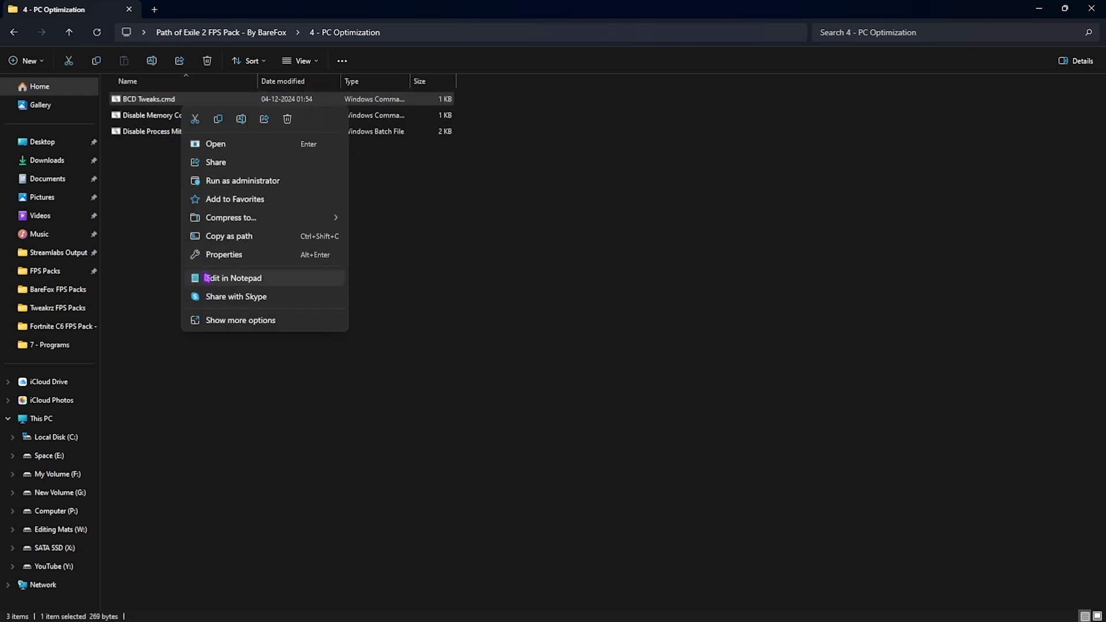
left_click(248, 279)
left_click_drag(347, 305, 183, 281)
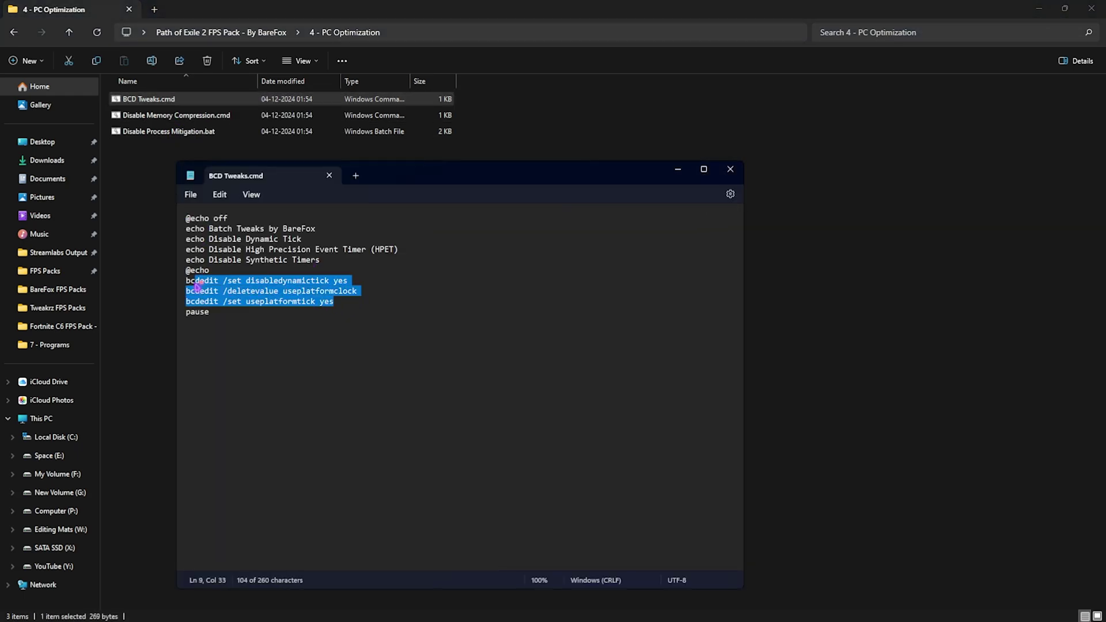
left_click(334, 309)
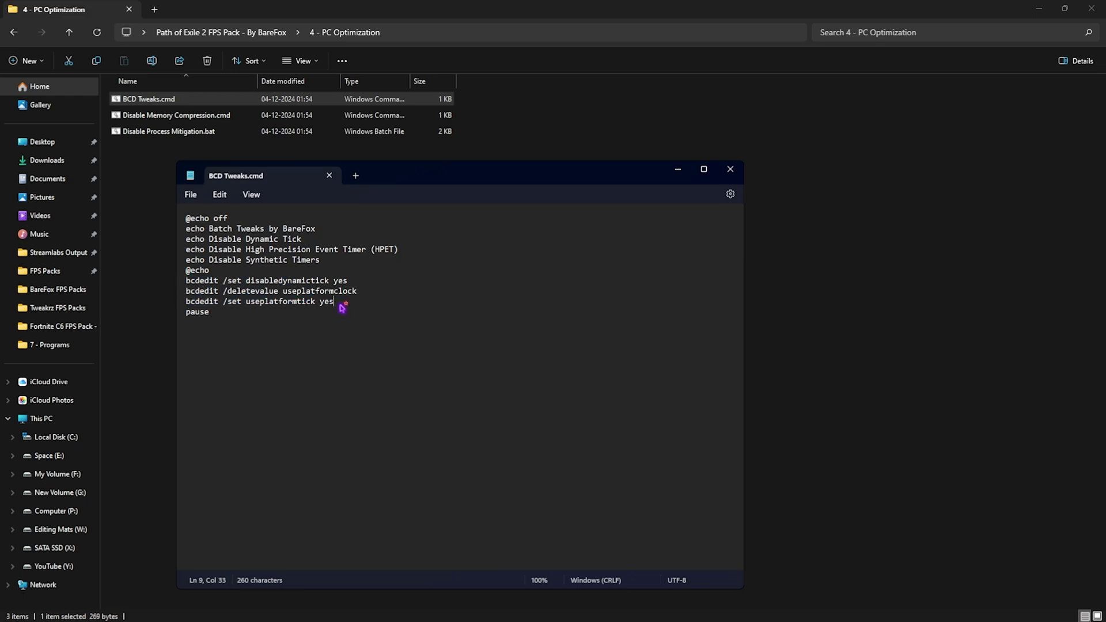
key("alt+F4")
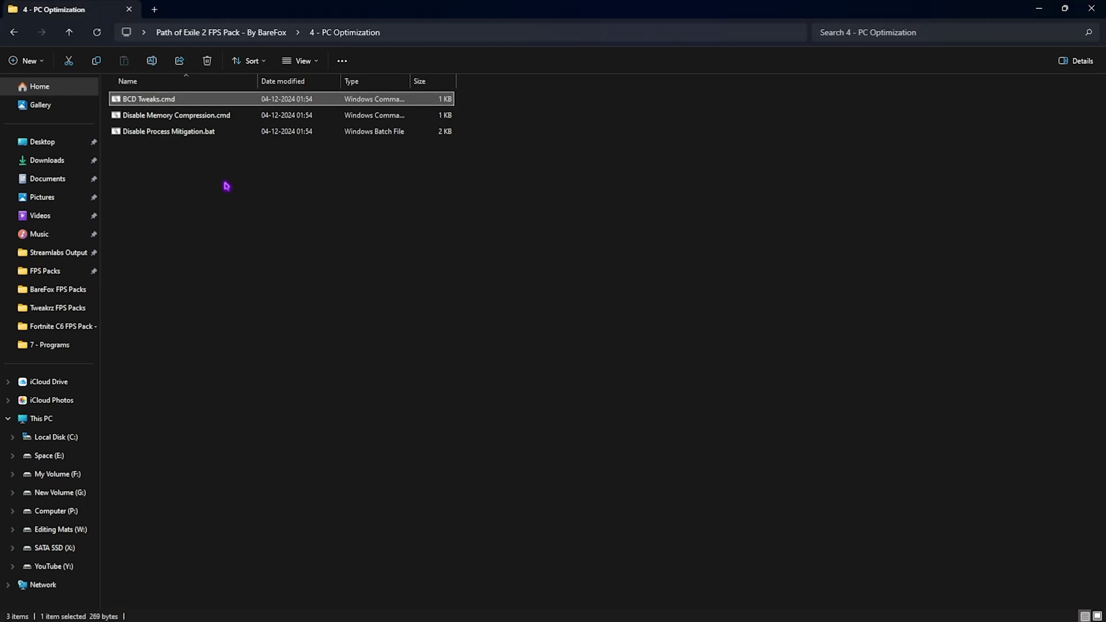
Open the 5 - Power Plan Settings folder, check the run options of the Ultimate Performance import script, and open the Power Plans shortcut.
left_click(253, 33)
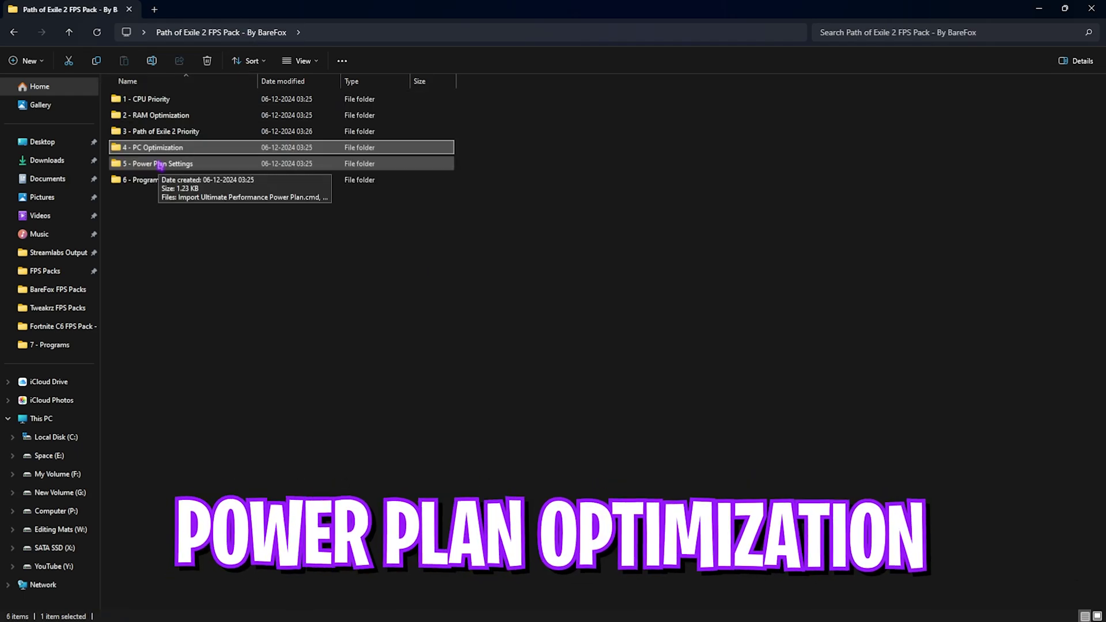
double_click(157, 165)
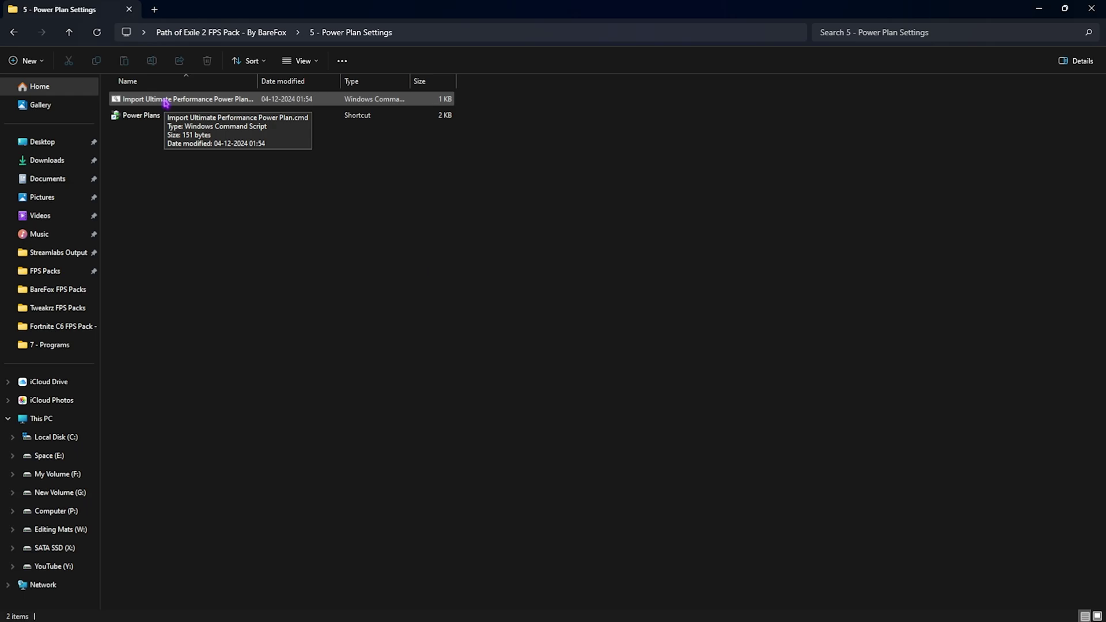
right_click(165, 103)
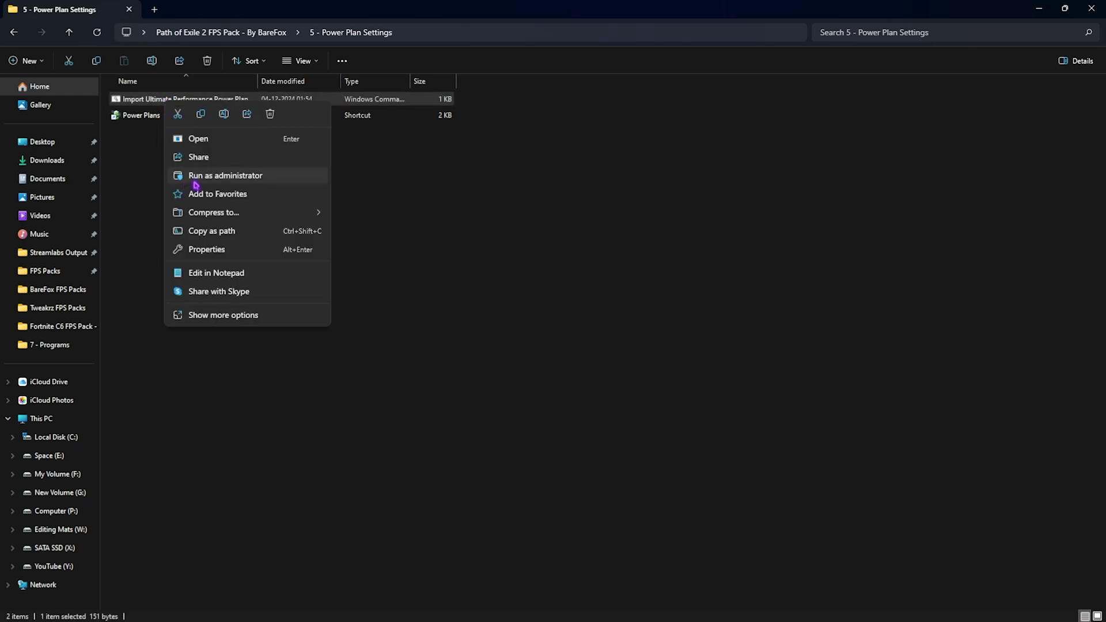
left_click(141, 143)
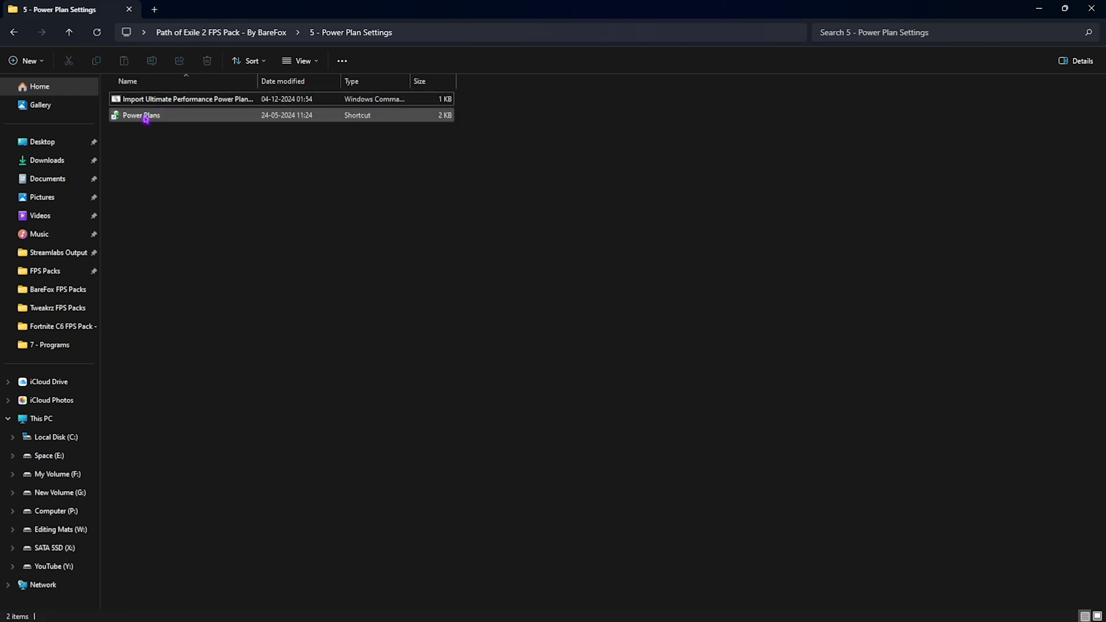
left_click(157, 117)
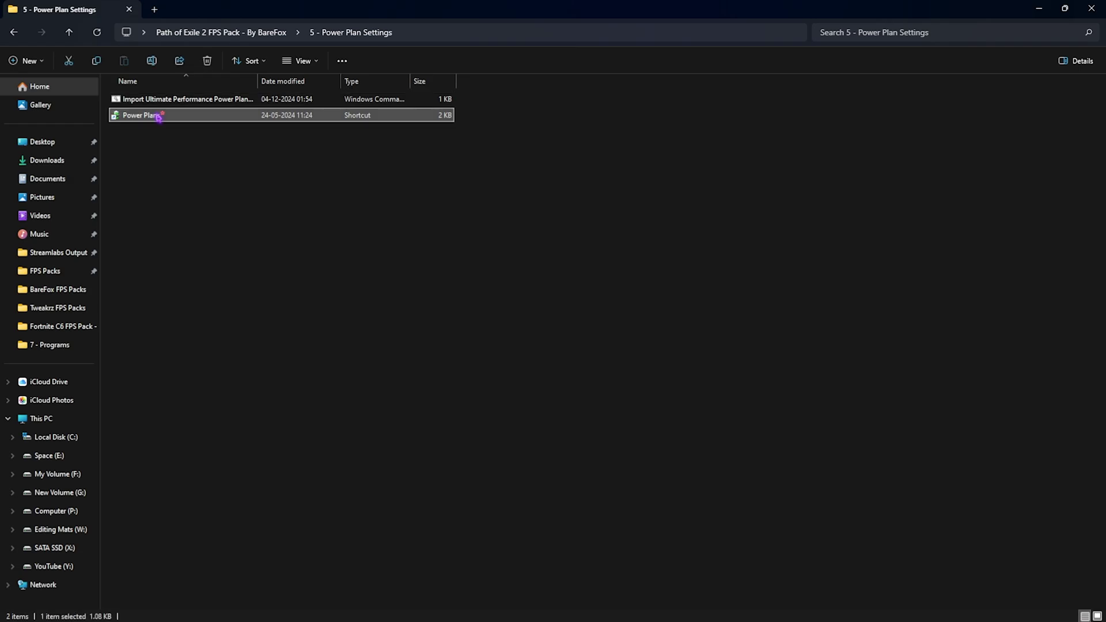
double_click(157, 117)
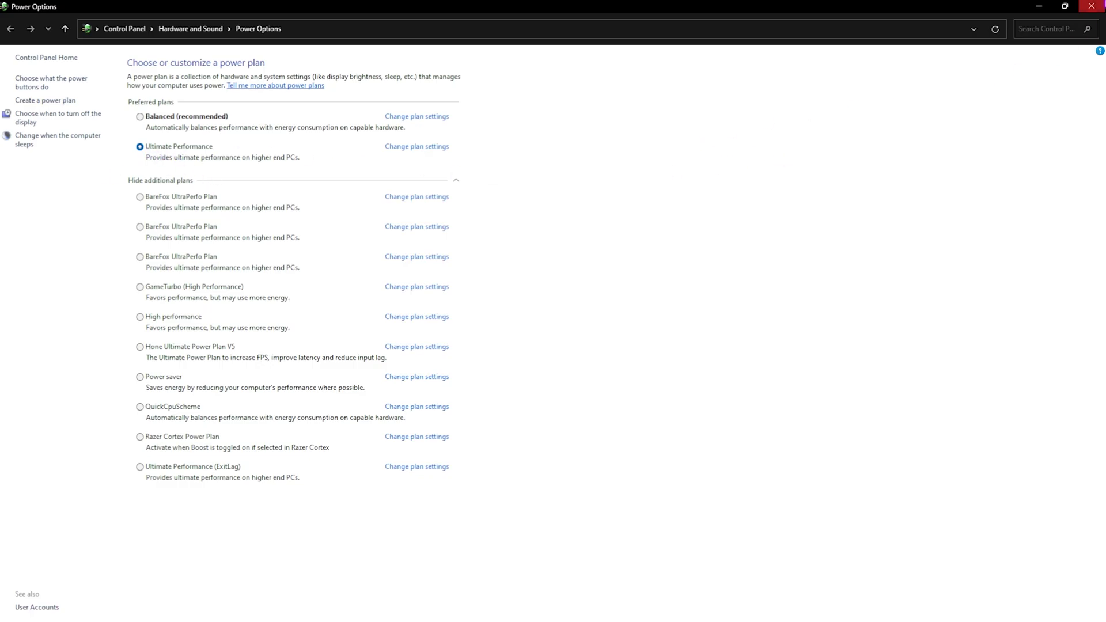
Close Power Options, open the 6 - Programs folder, and run Clean Temporary Files.bat as administrator, confirming the deletion of all temporary files.
left_click(1090, 5)
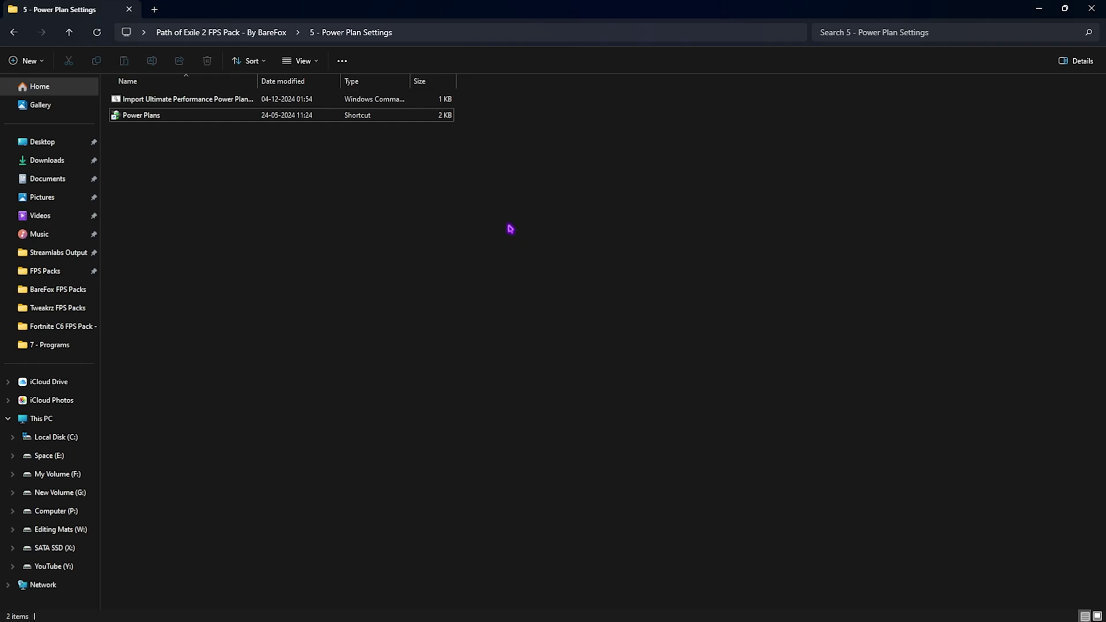
key("alt+Up")
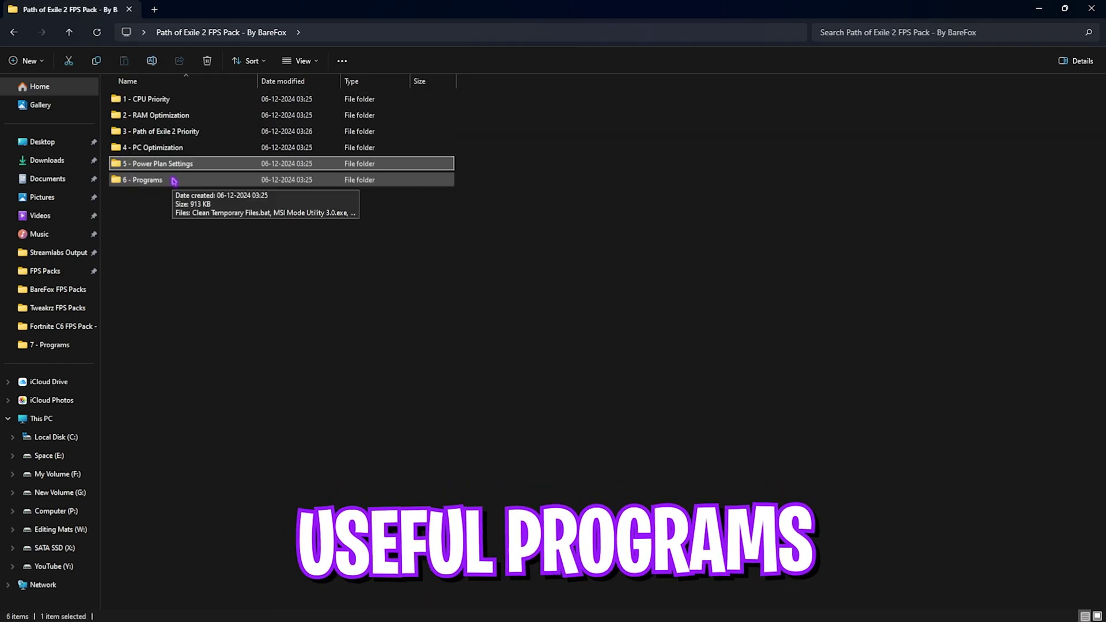
double_click(174, 180)
mouse_move(200, 175)
left_mouse_down()
mouse_move(180, 105)
mouse_move(167, 106)
mouse_move(187, 178)
left_mouse_up()
left_click(167, 99)
right_click(228, 101)
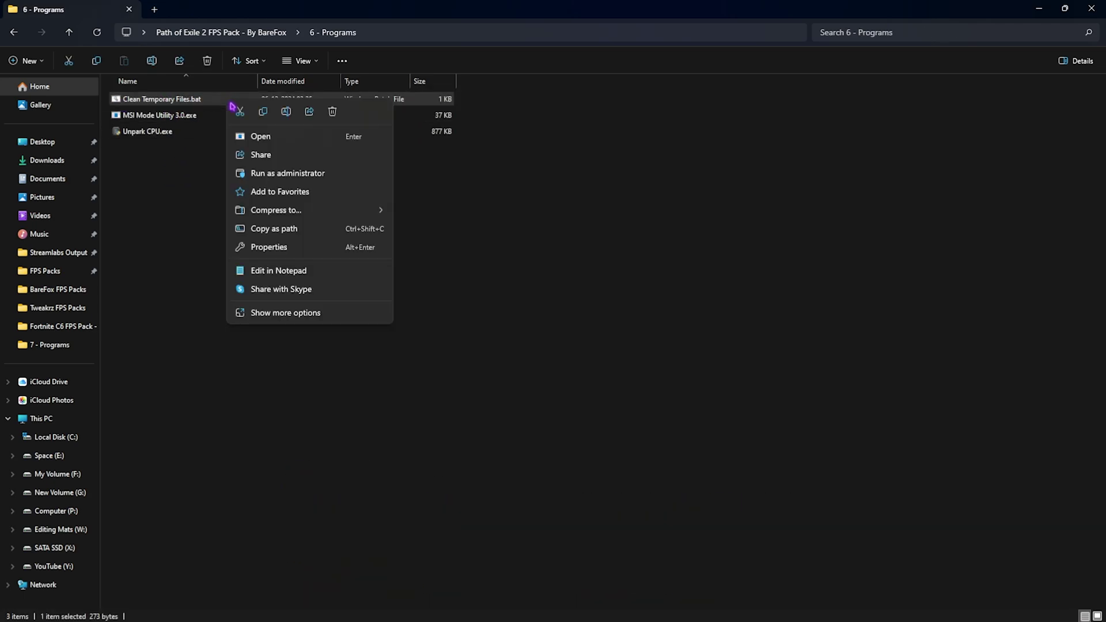
left_click(253, 171)
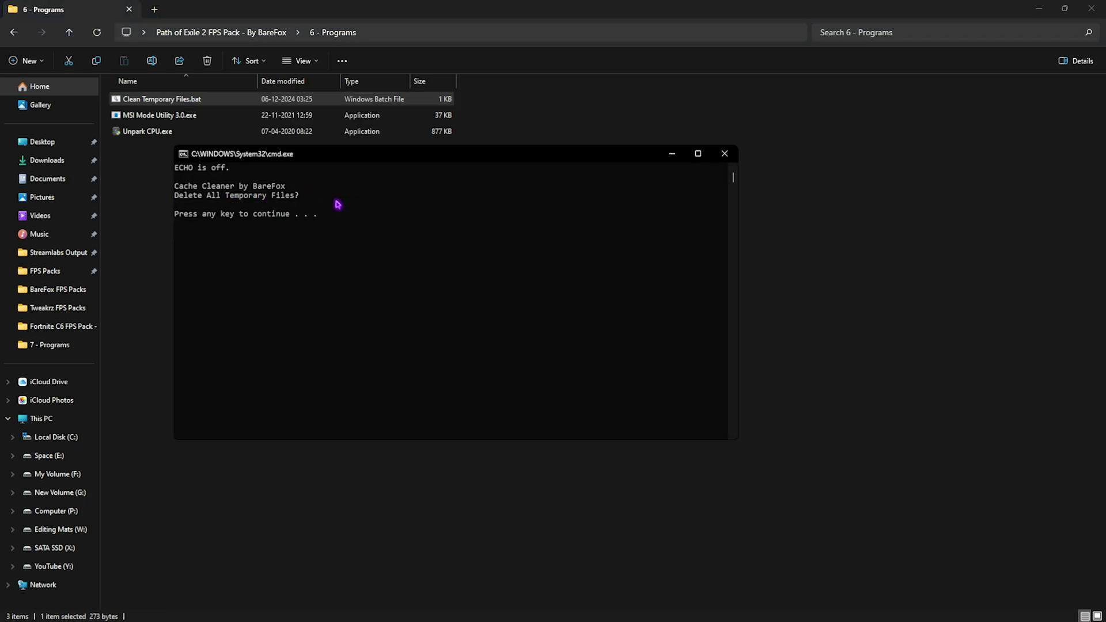
key("Return")
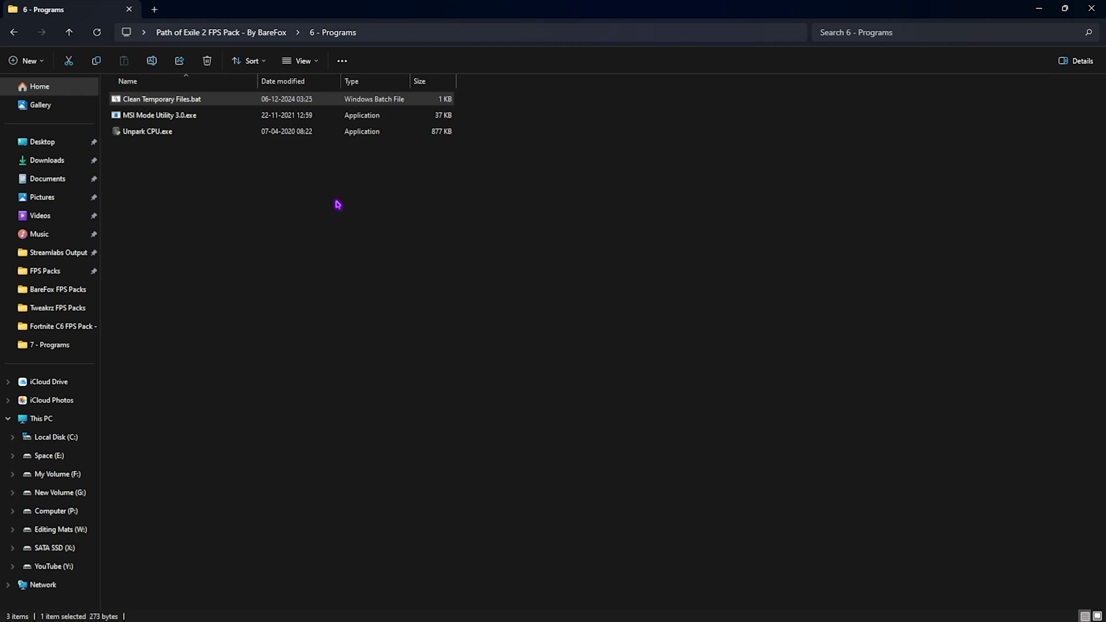
Run MSI Mode Utility 3.0 as administrator, set the NVIDIA GeForce RTX 2070 SUPER's interrupt priority to High, and close the utility.
left_click(154, 115)
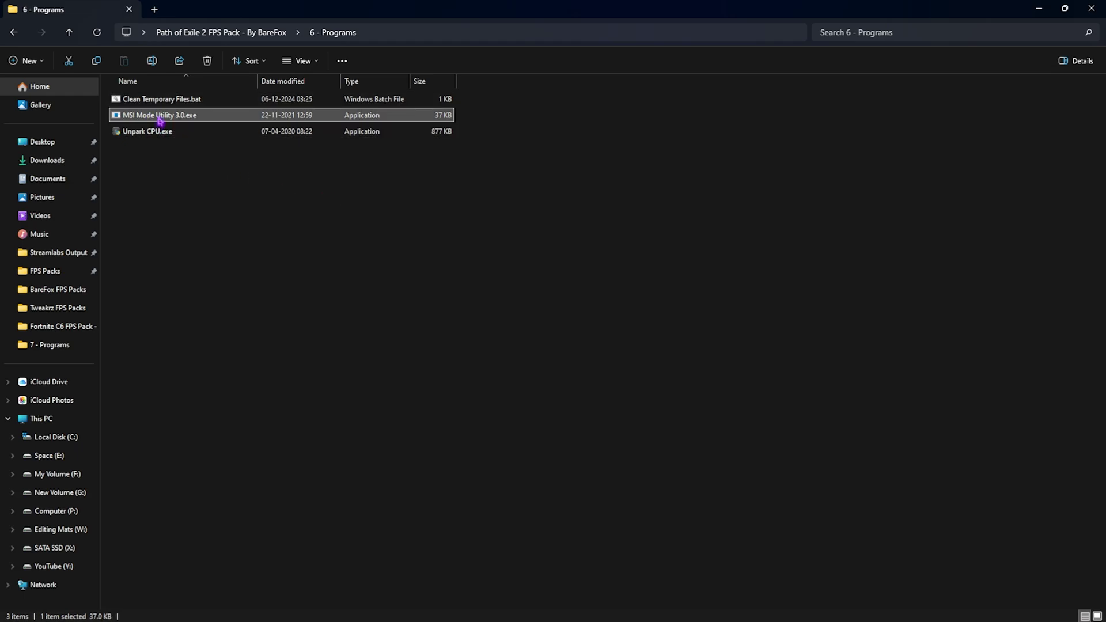
right_click(162, 121)
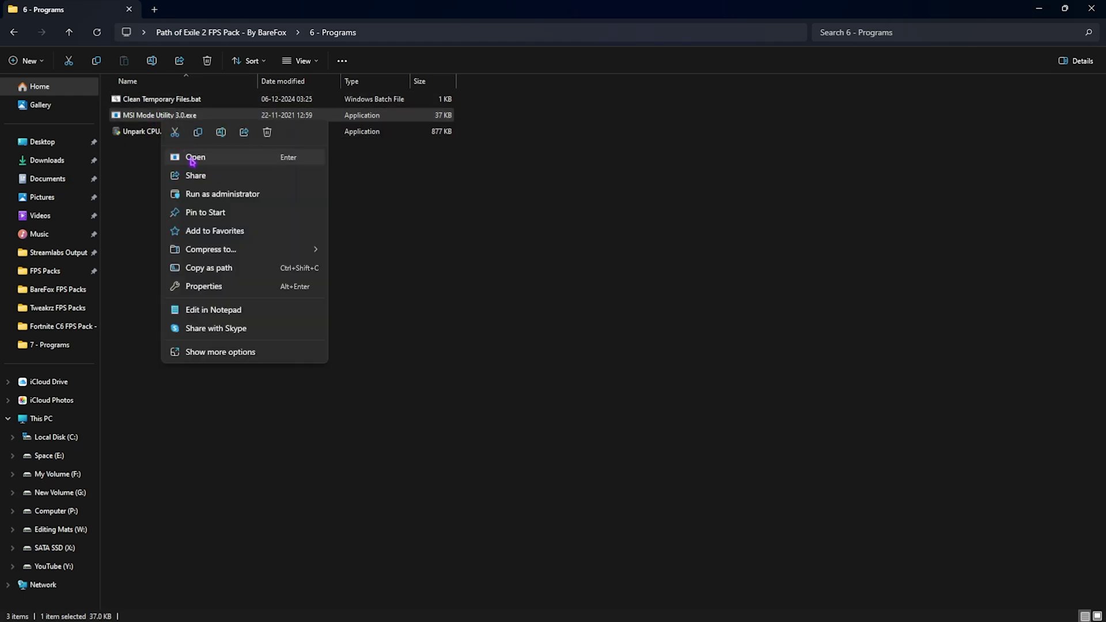
left_click(214, 194)
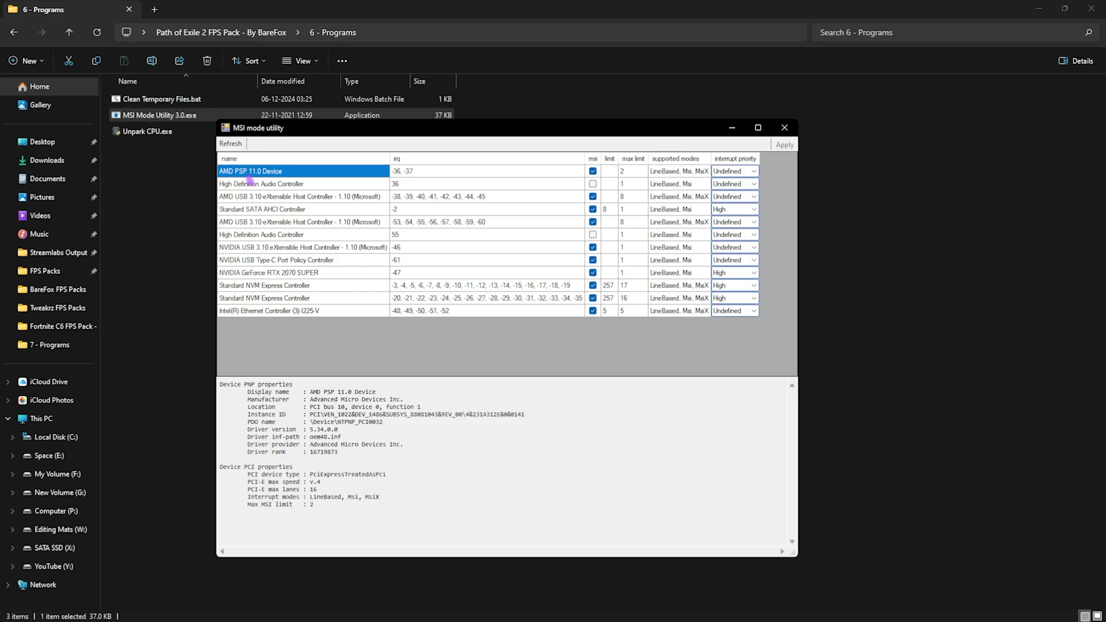
left_click(278, 272)
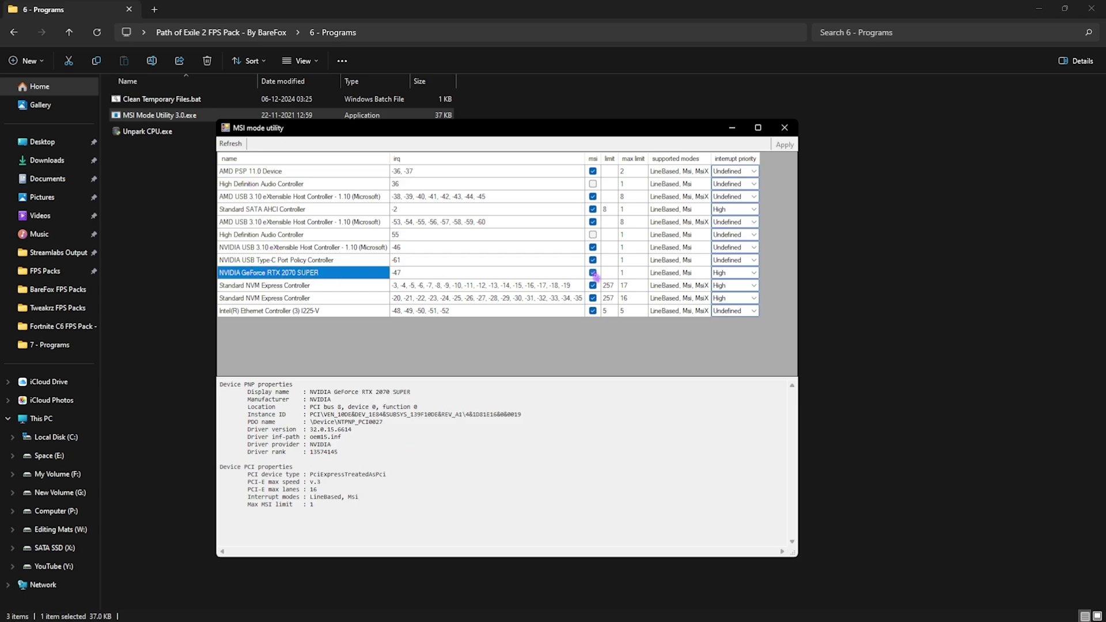
left_click(752, 273)
left_click(740, 305)
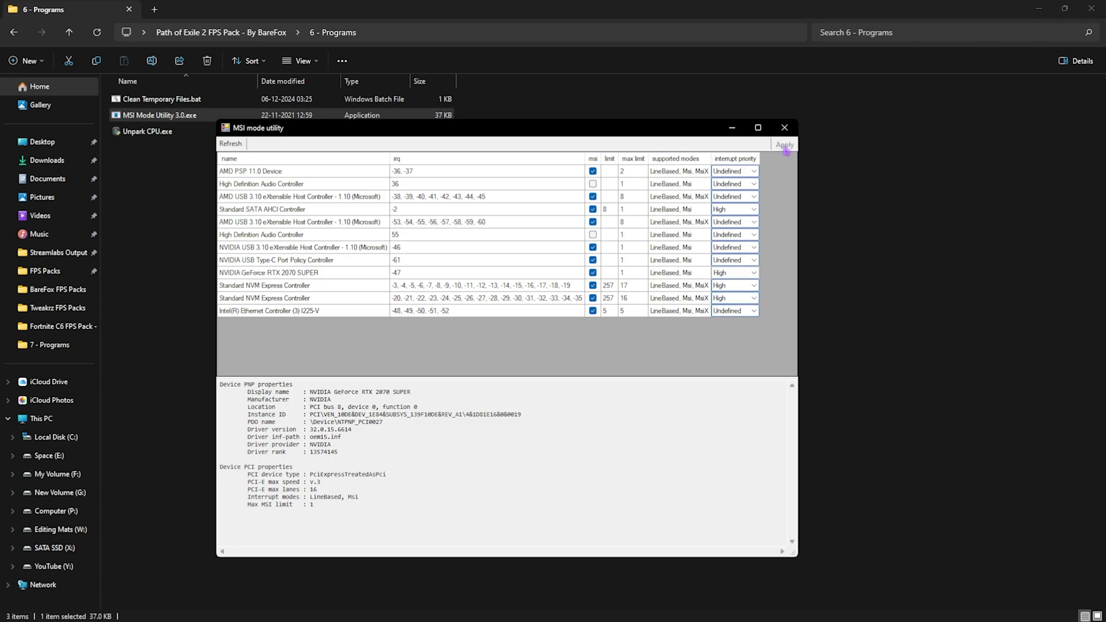
left_click(784, 128)
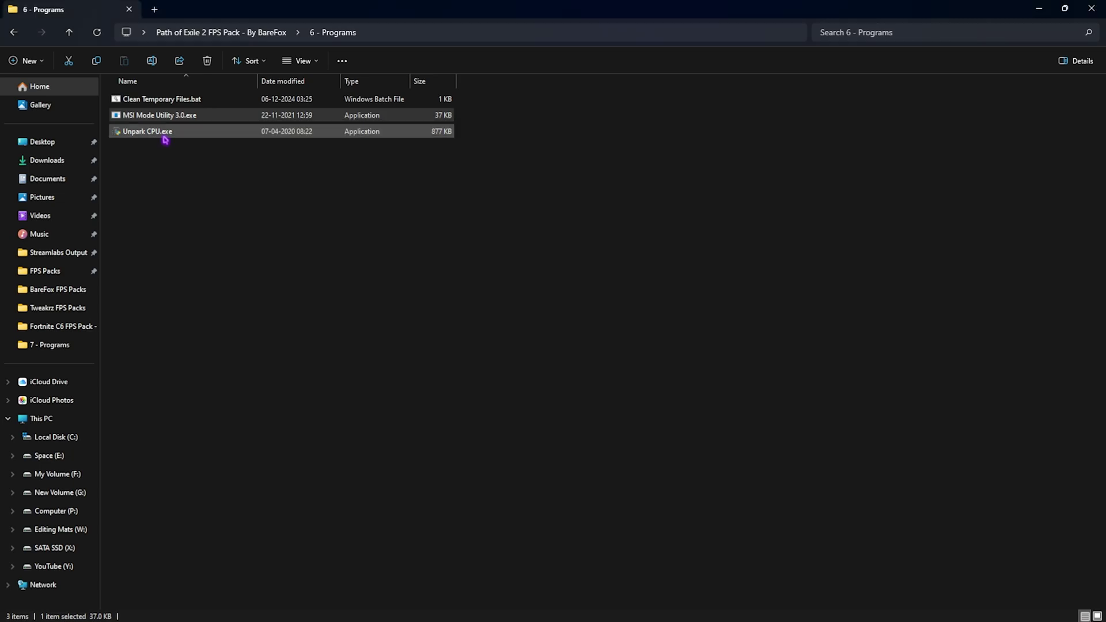
Launch Unpark CPU.exe, apply a core parking index of 100%, and close the program and the 6 - Programs folder.
left_click(165, 140)
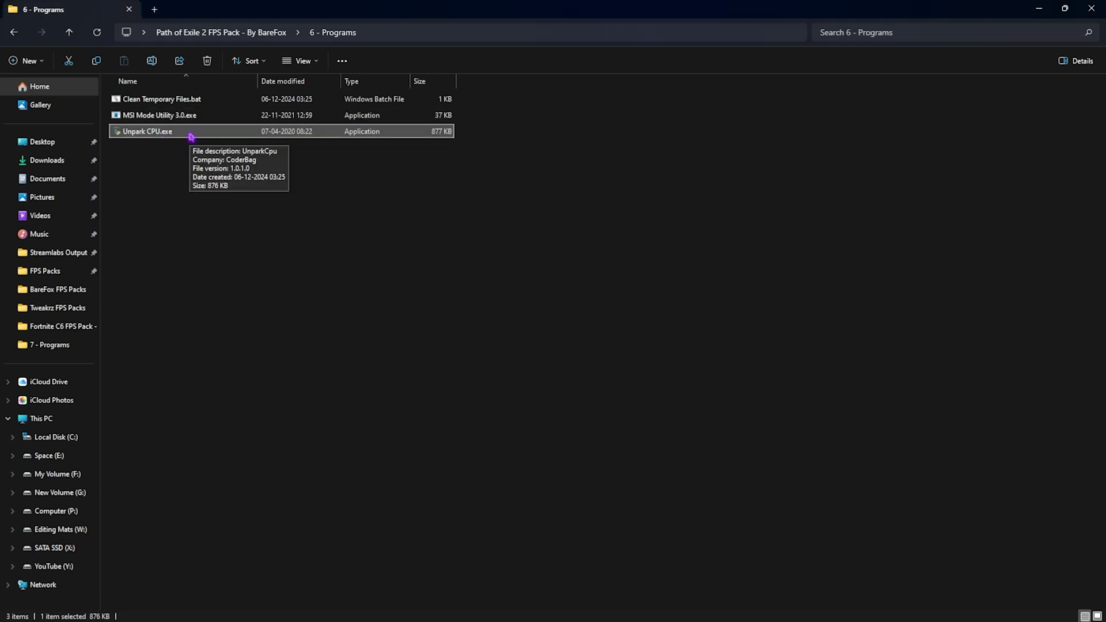
double_click(191, 136)
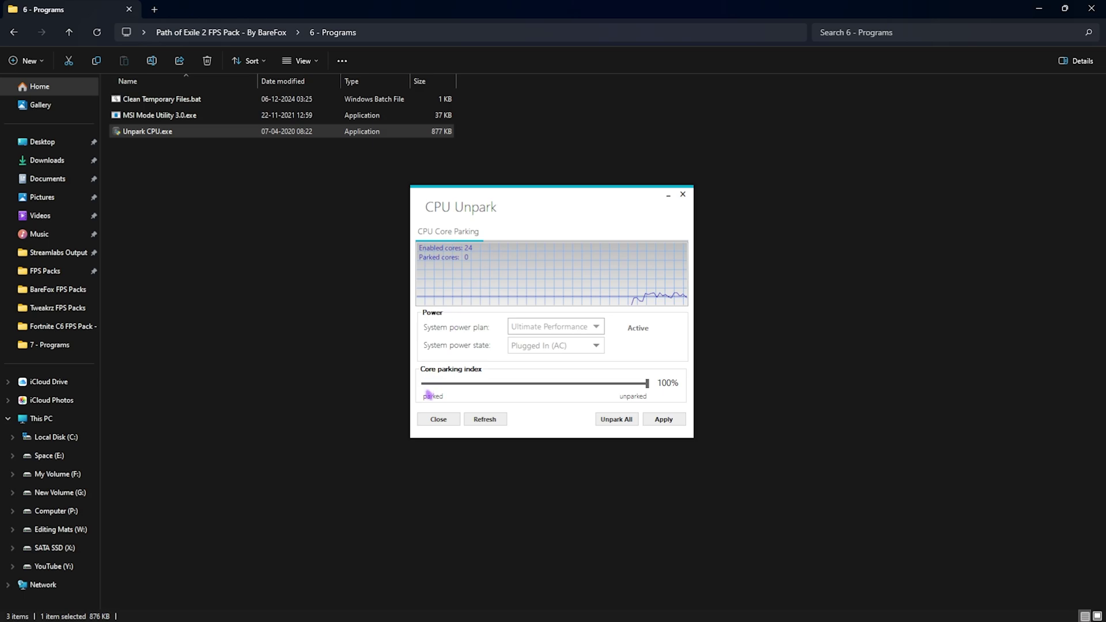
left_click_drag(427, 384, 658, 391)
left_click(668, 420)
left_click(629, 346)
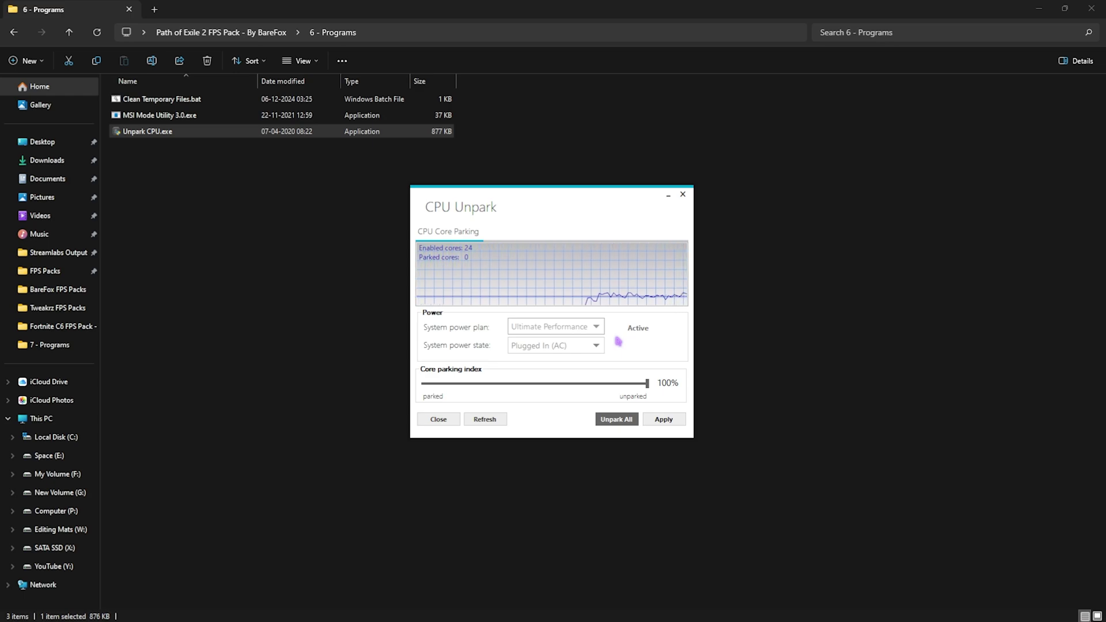
left_click(682, 194)
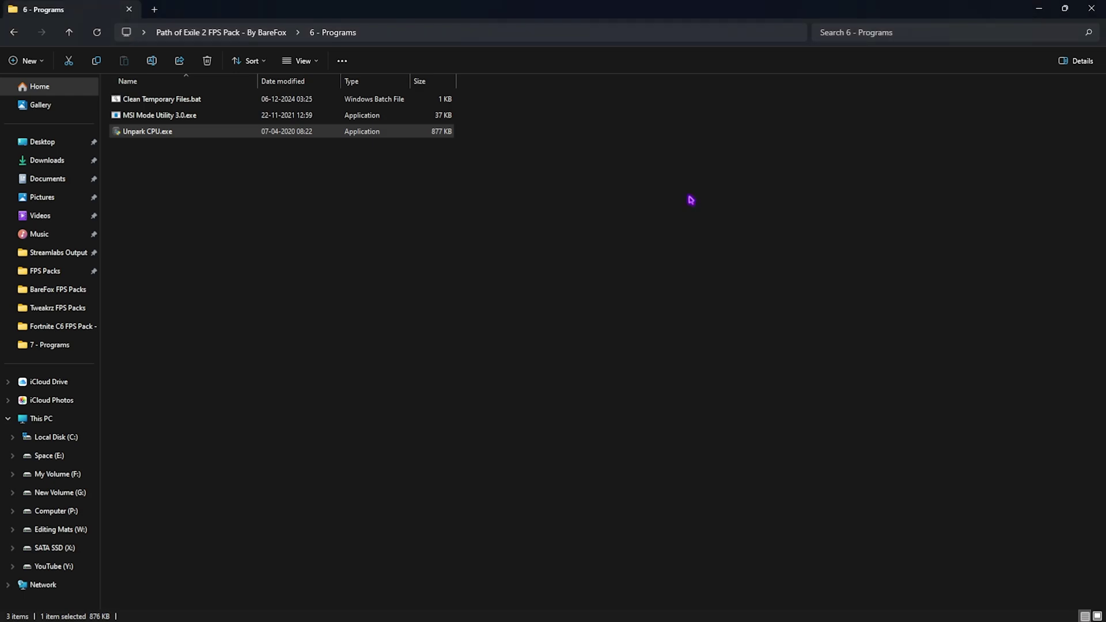
left_click(1087, 5)
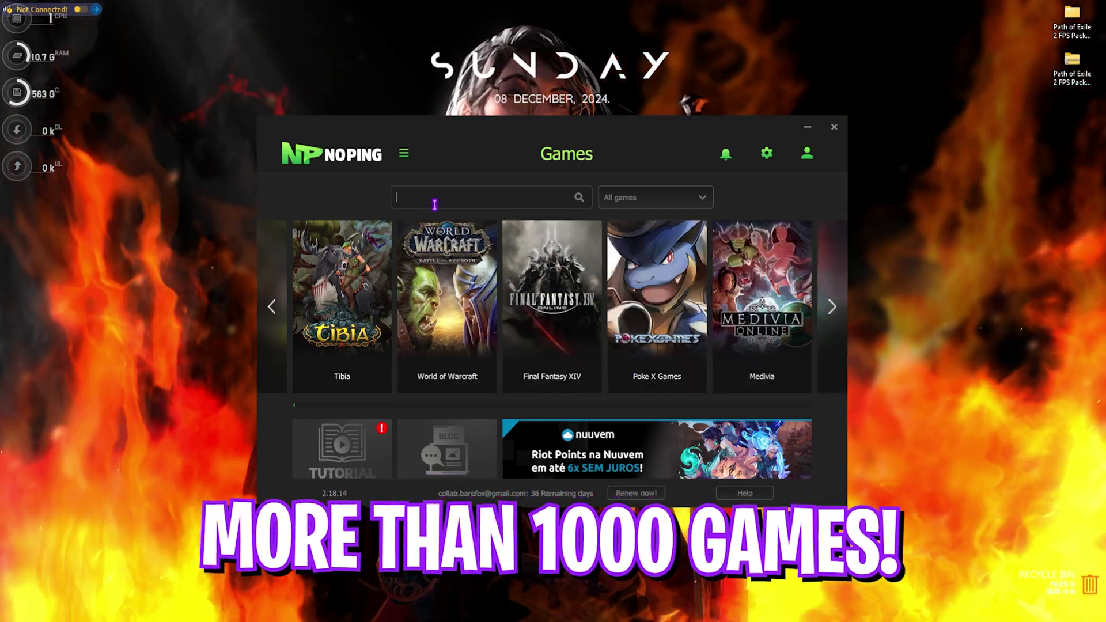
Search NoPing's games for "Path", choose Path of Exile 2, and optimize the game with the Dubai 03 server.
left_click(434, 205)
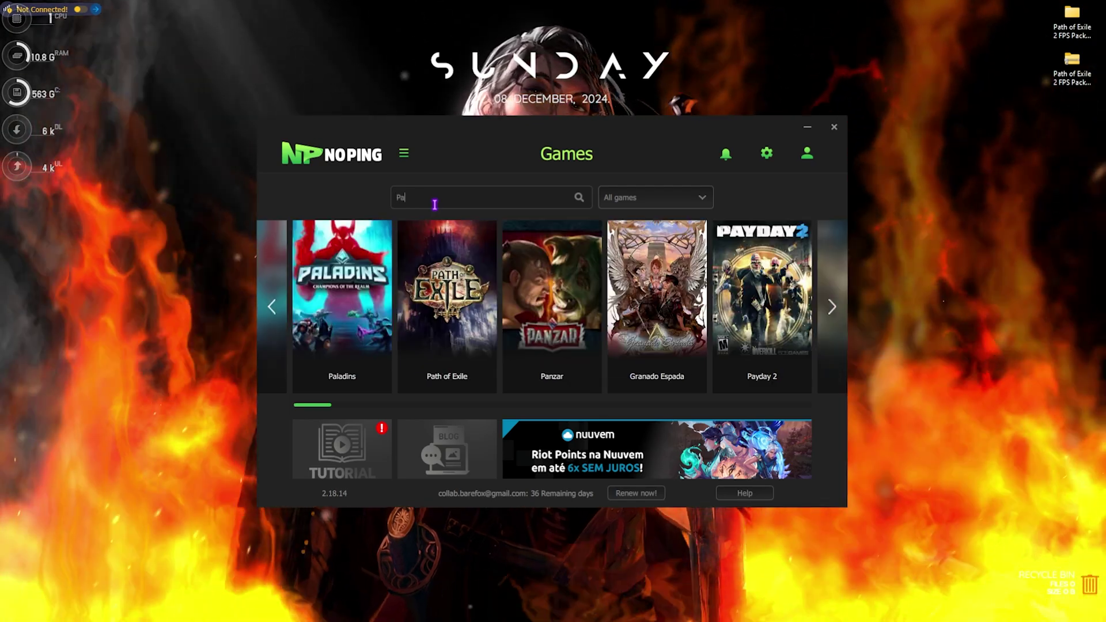
type("Path")
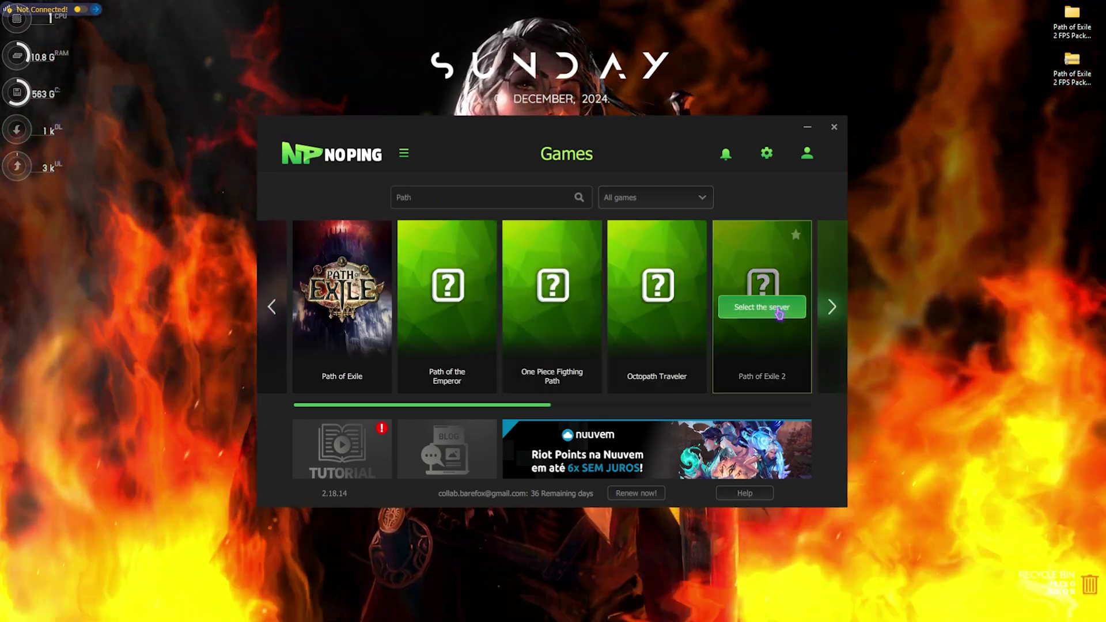
left_click(769, 308)
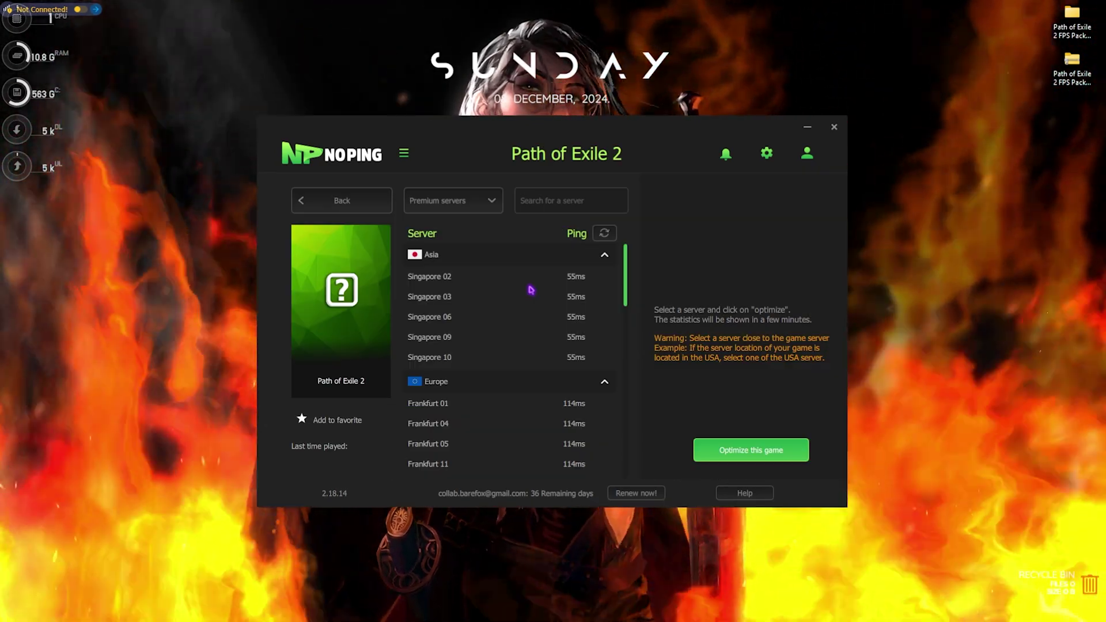
scroll(530, 290, "down", 10)
scroll(530, 290, "up", 1)
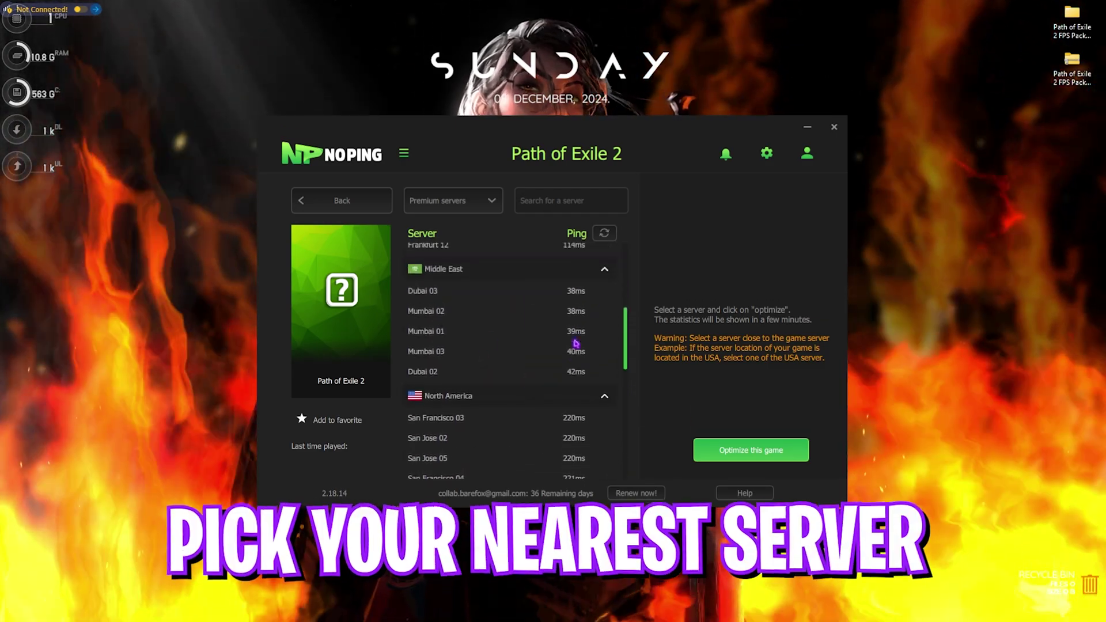
left_click(563, 292)
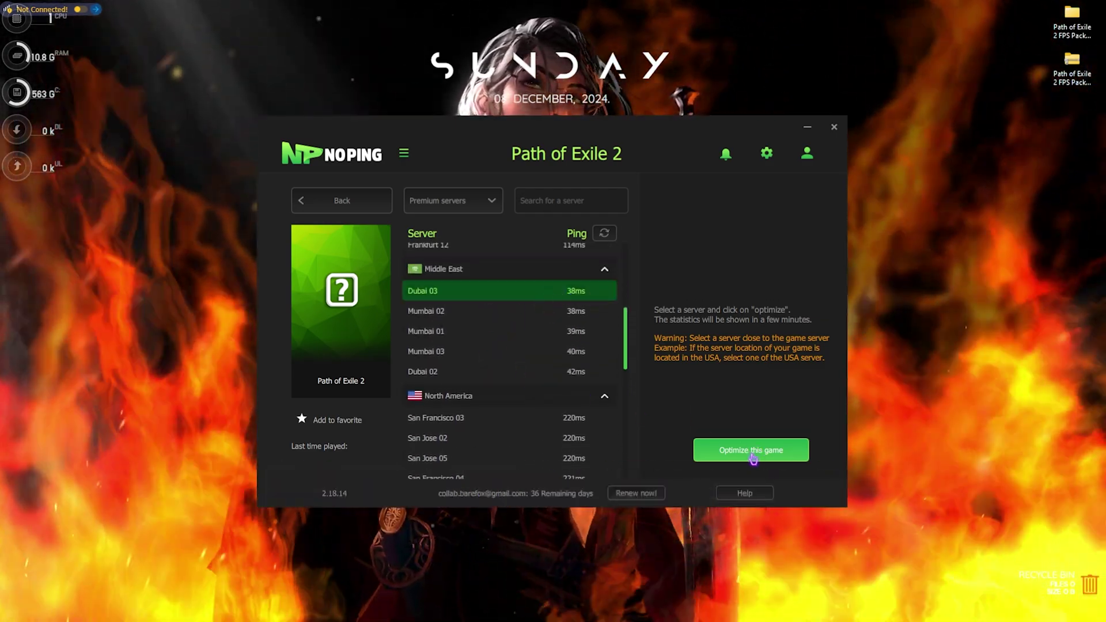
left_click(755, 456)
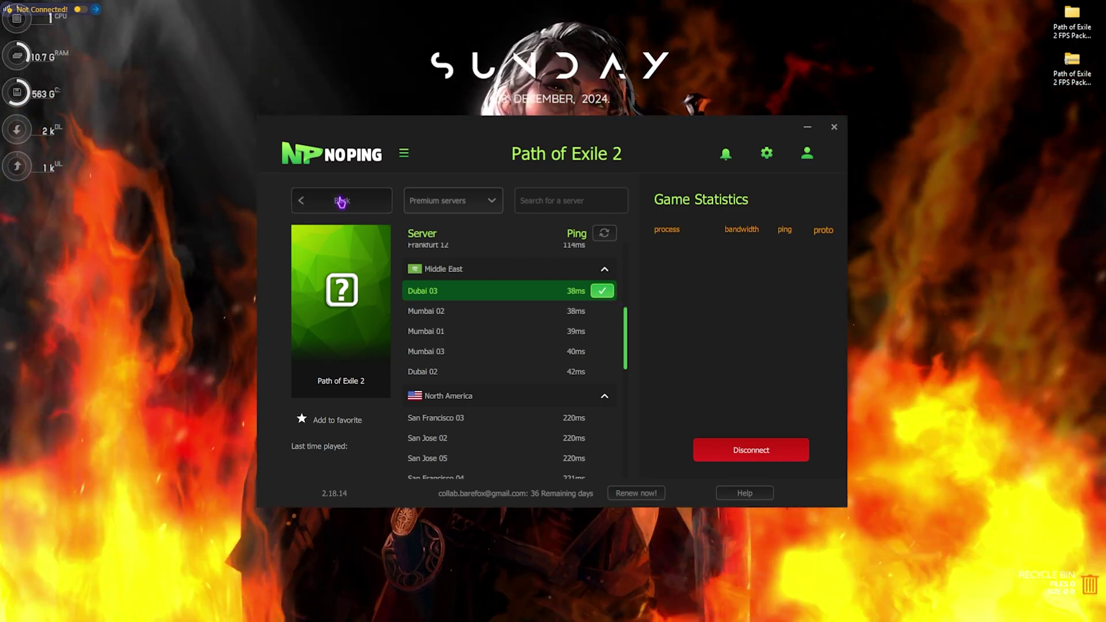
Leave the Path of Exile 2 page, open NoPing's settings, and switch Turbo Games on and back off.
left_click(300, 200)
left_click(767, 153)
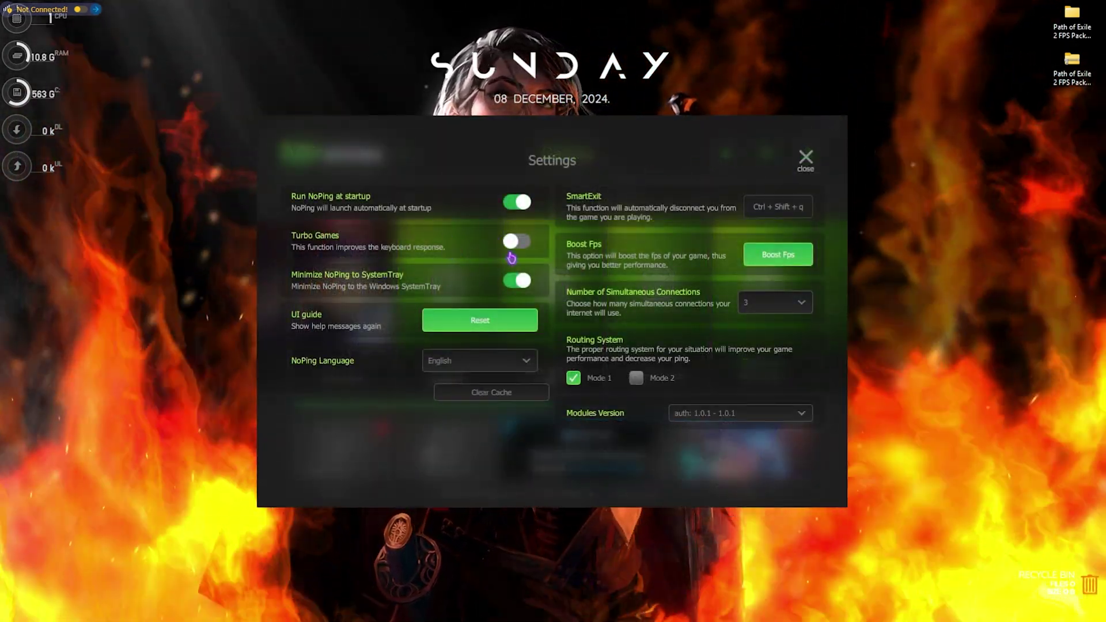
left_click(518, 247)
left_click(517, 246)
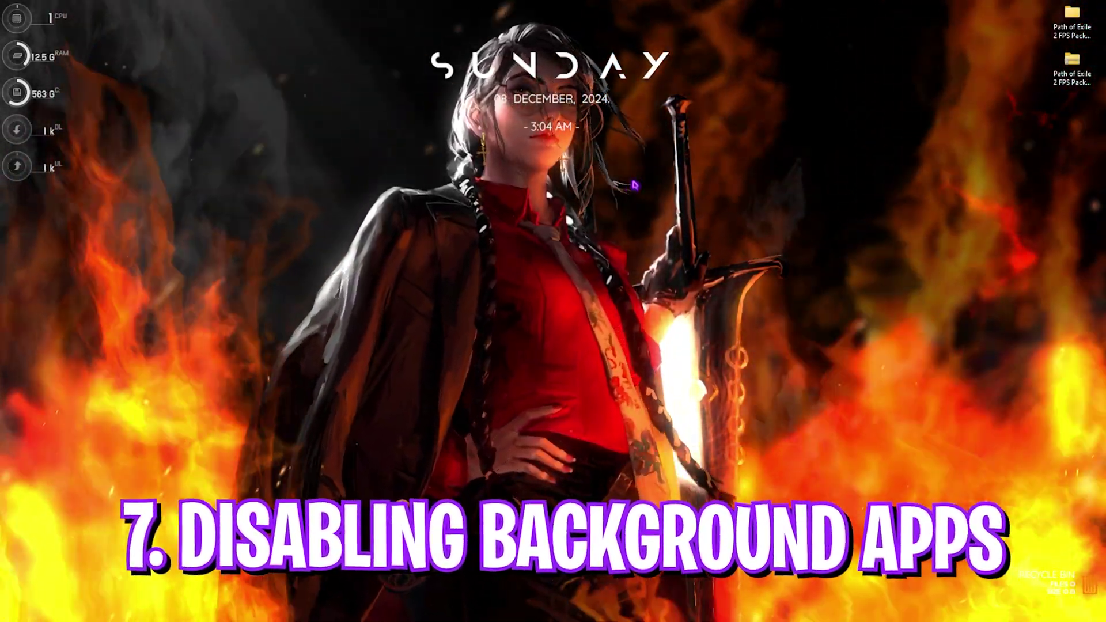
Search Windows for "local g", open the Local Group Policy Editor maximized, and widen its folder tree.
key("super")
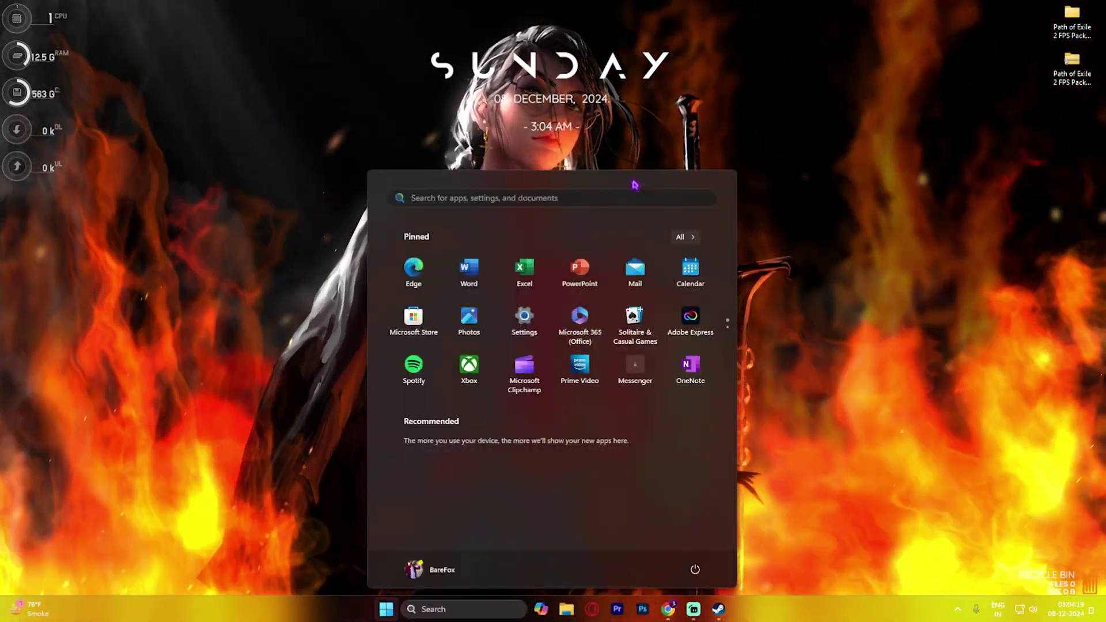
key("super")
key("super")
type("L-Connect 3")
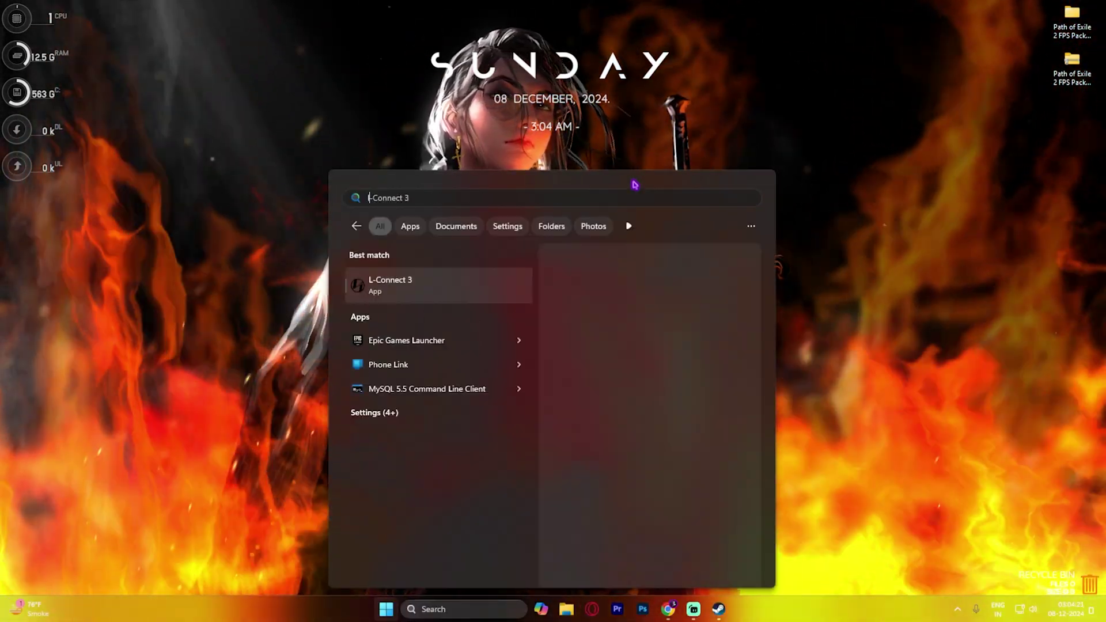
key("ctrl+a")
type("local g")
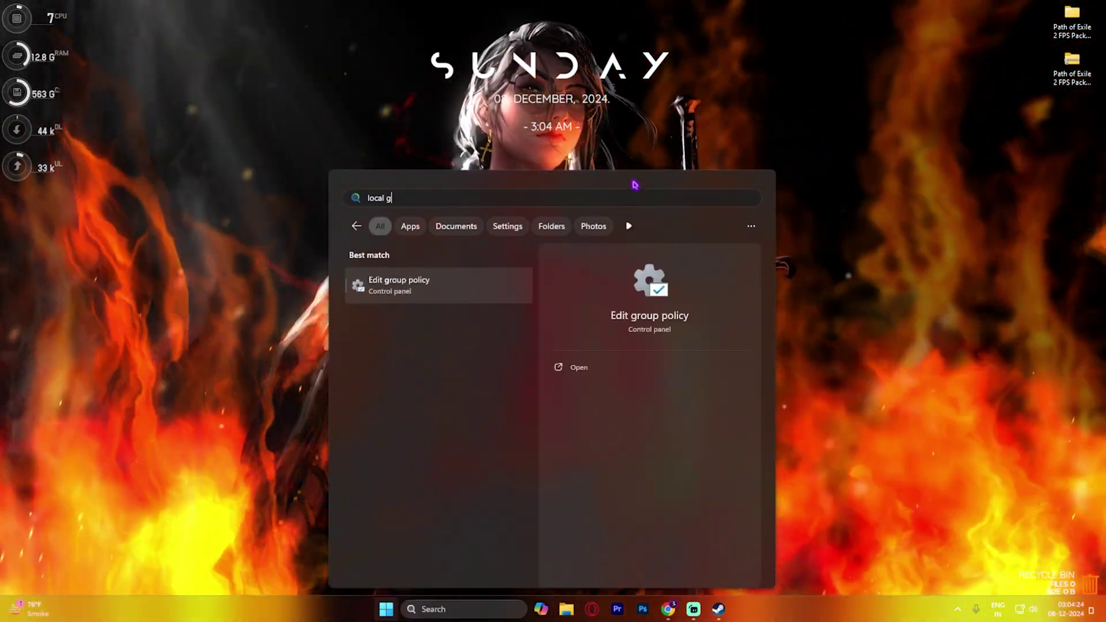
left_click(494, 284)
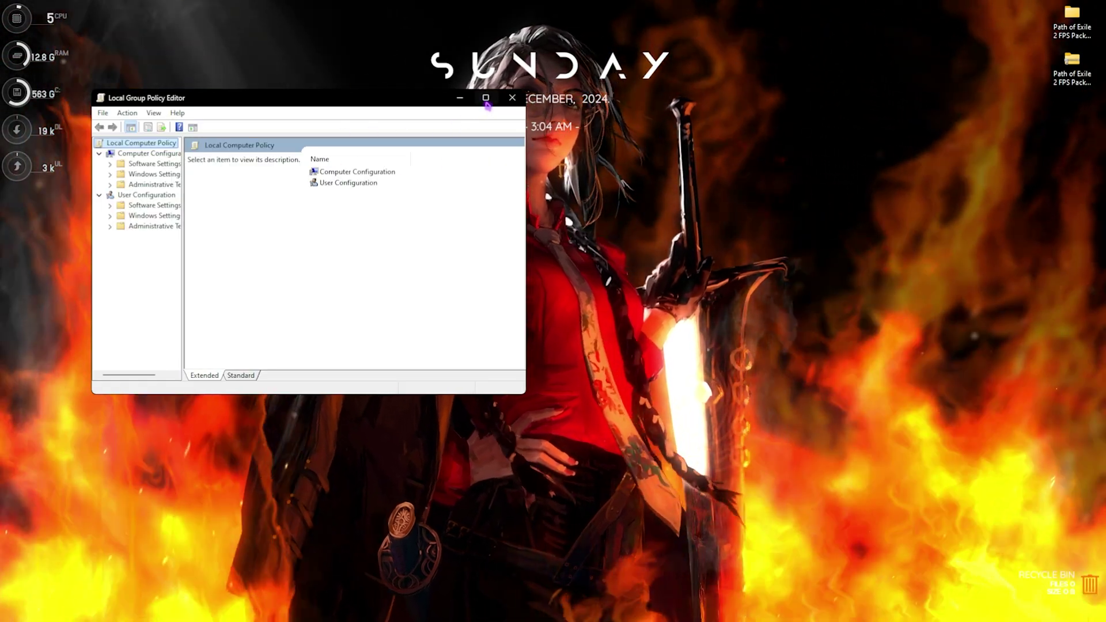
left_click(487, 99)
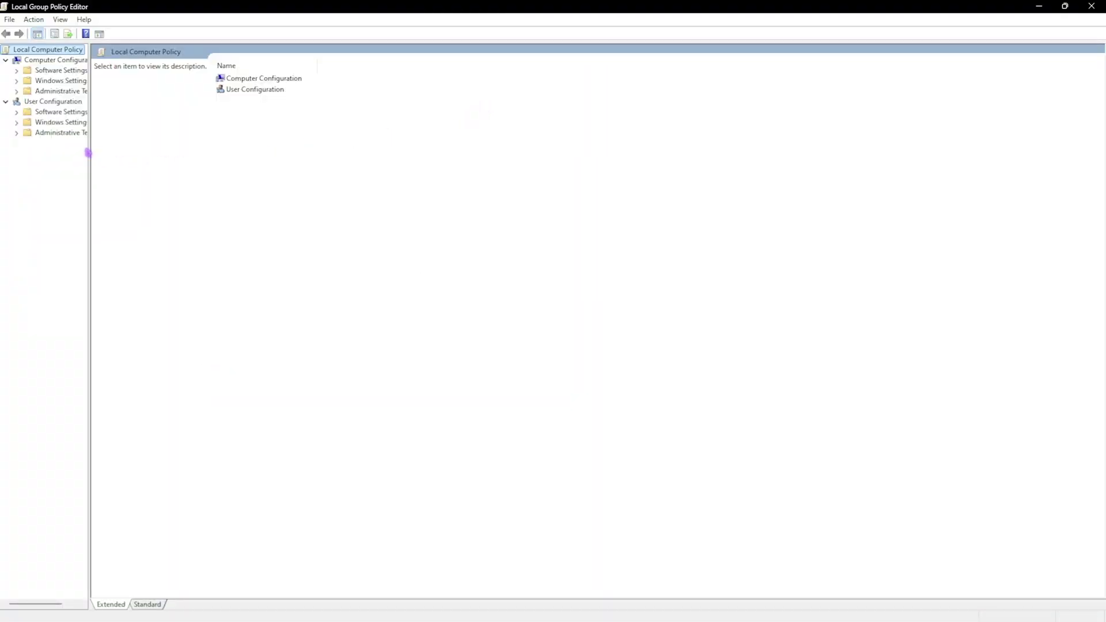
left_click_drag(89, 150, 128, 154)
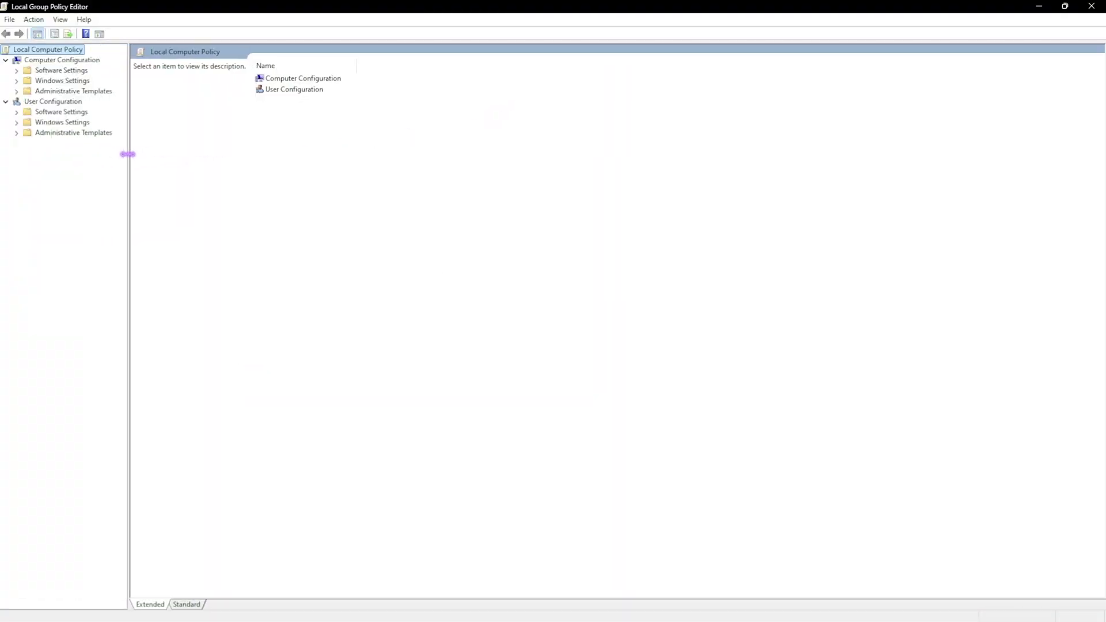
Open the App Privacy policies in Windows Components under Computer Configuration's Administrative Templates.
left_click(74, 91)
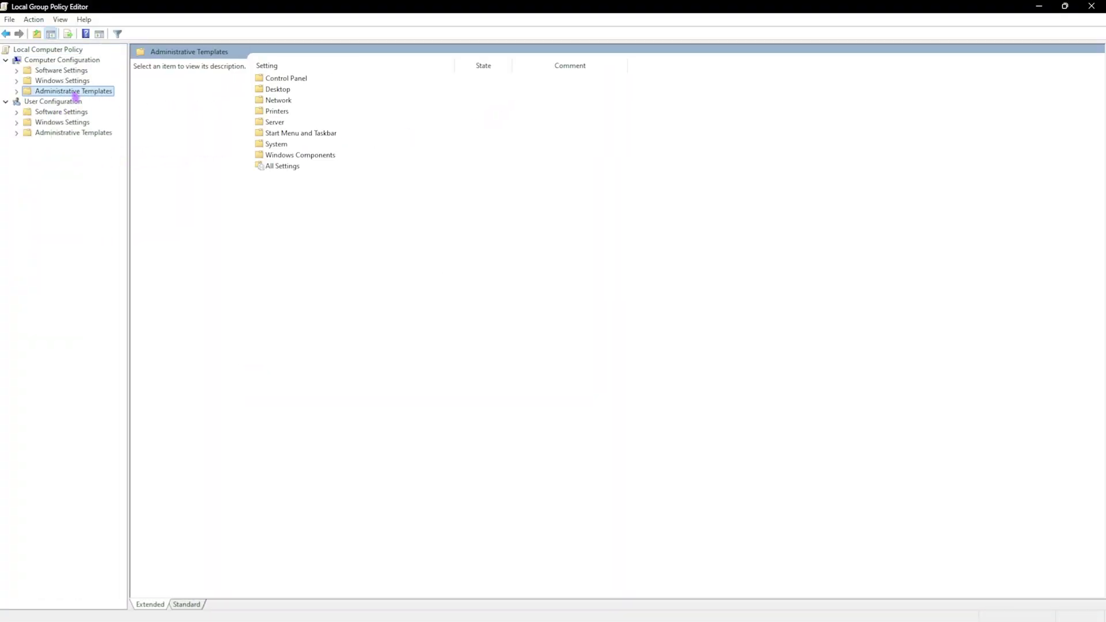
left_click(289, 157)
double_click(302, 156)
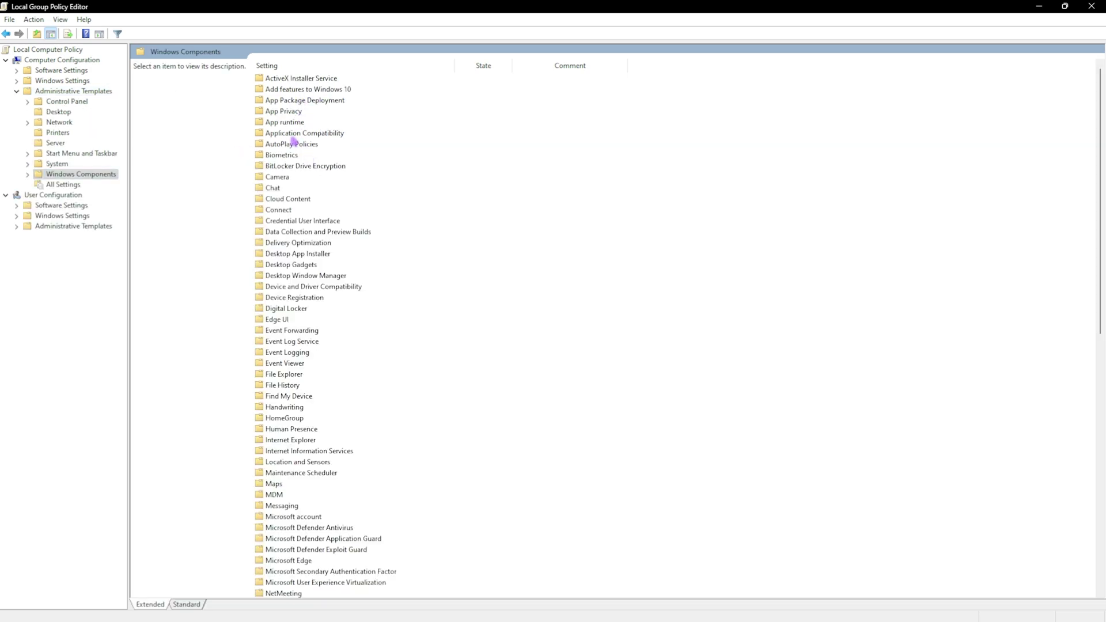
double_click(290, 112)
Set the default for all apps to Force Deny in the "Let Windows apps run in the background" policy and apply it.
left_click(297, 331)
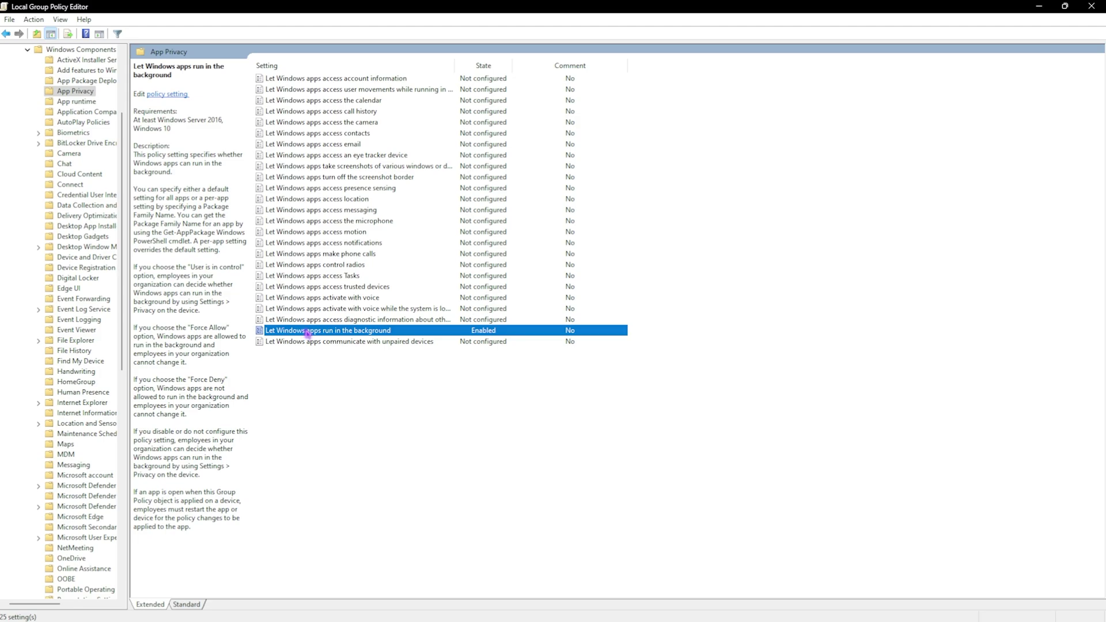
double_click(307, 332)
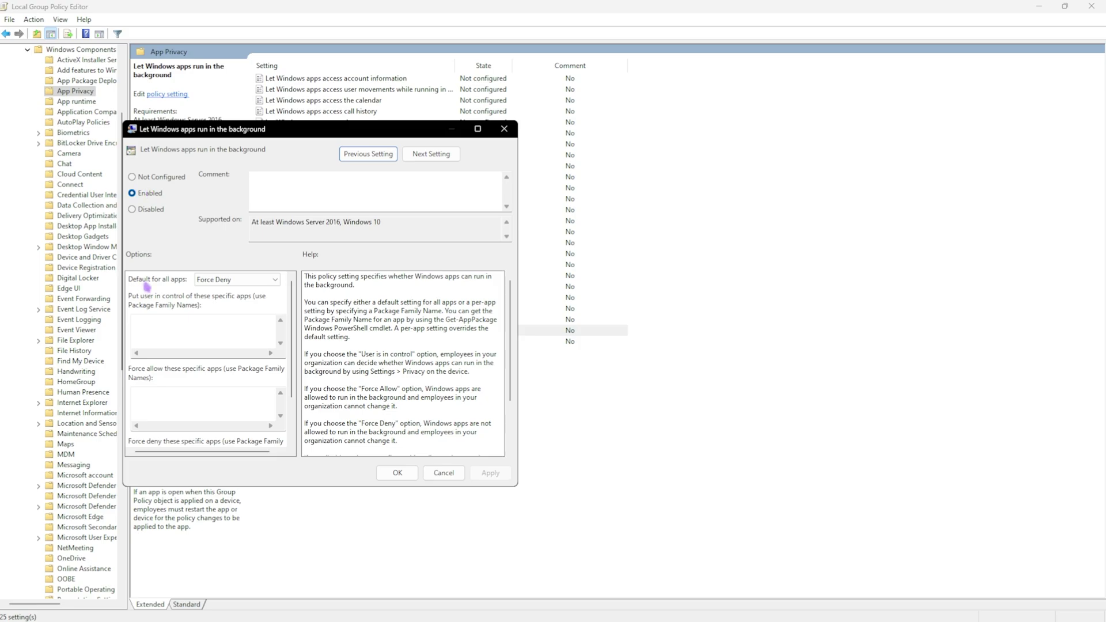
left_click(214, 282)
left_click(223, 309)
left_click(486, 472)
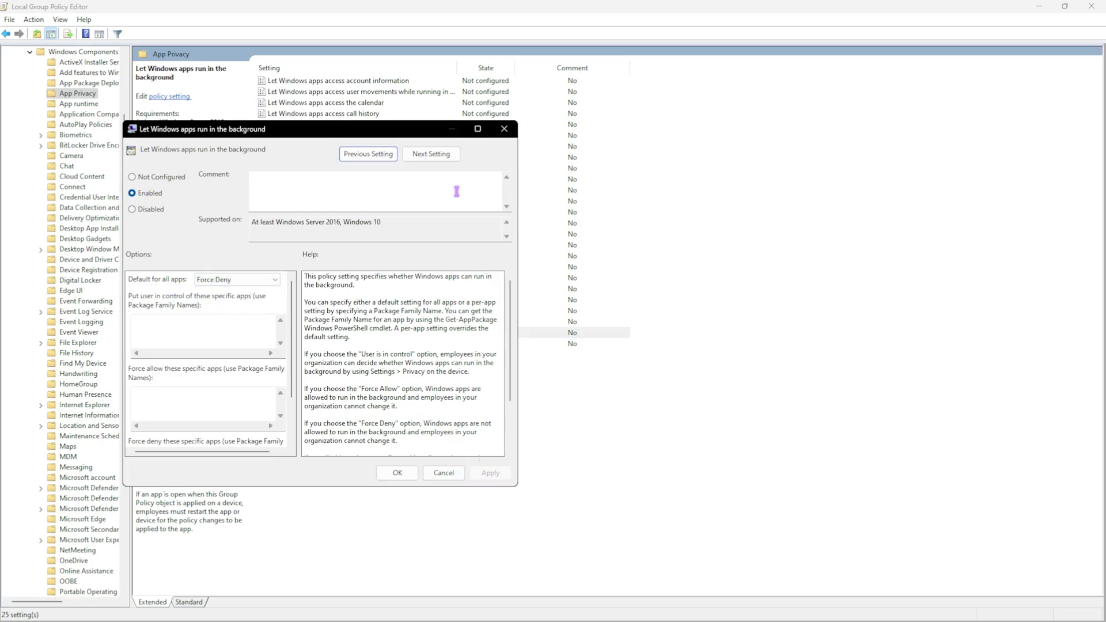
Close the background apps policy, and open Task Manager maximized at its startup apps list.
left_click(504, 128)
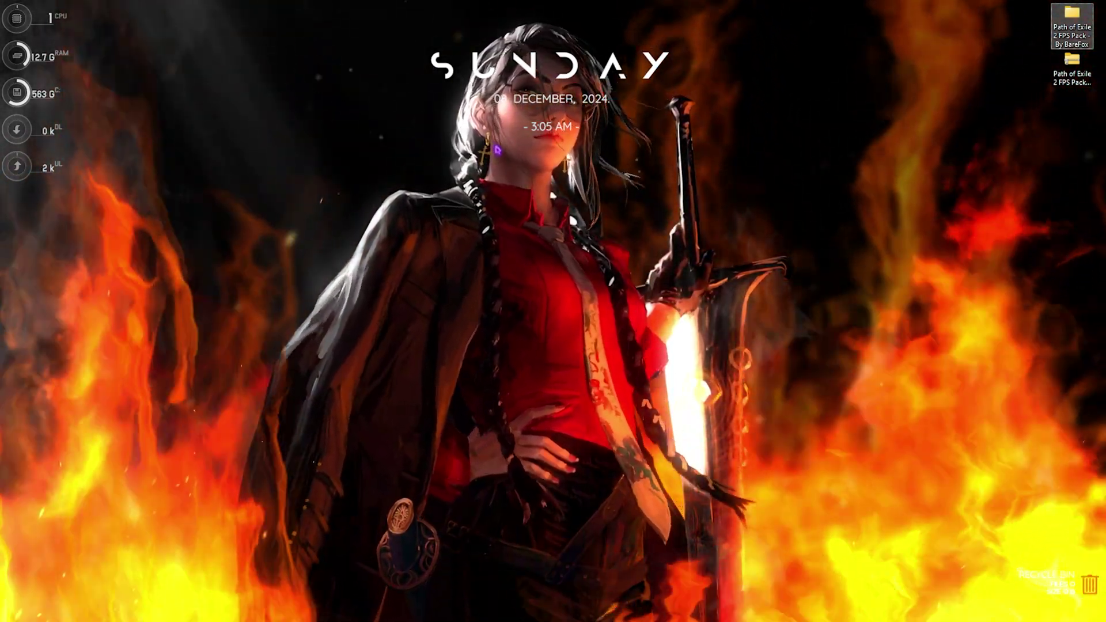
key("ctrl+shift+Escape")
double_click(1016, 18)
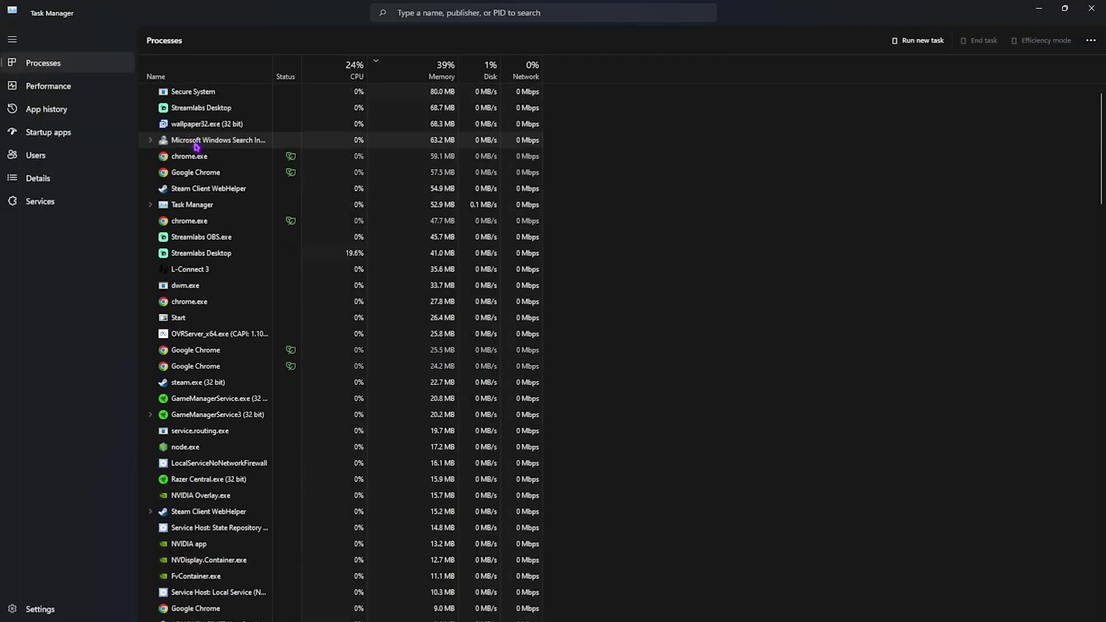
left_click(56, 139)
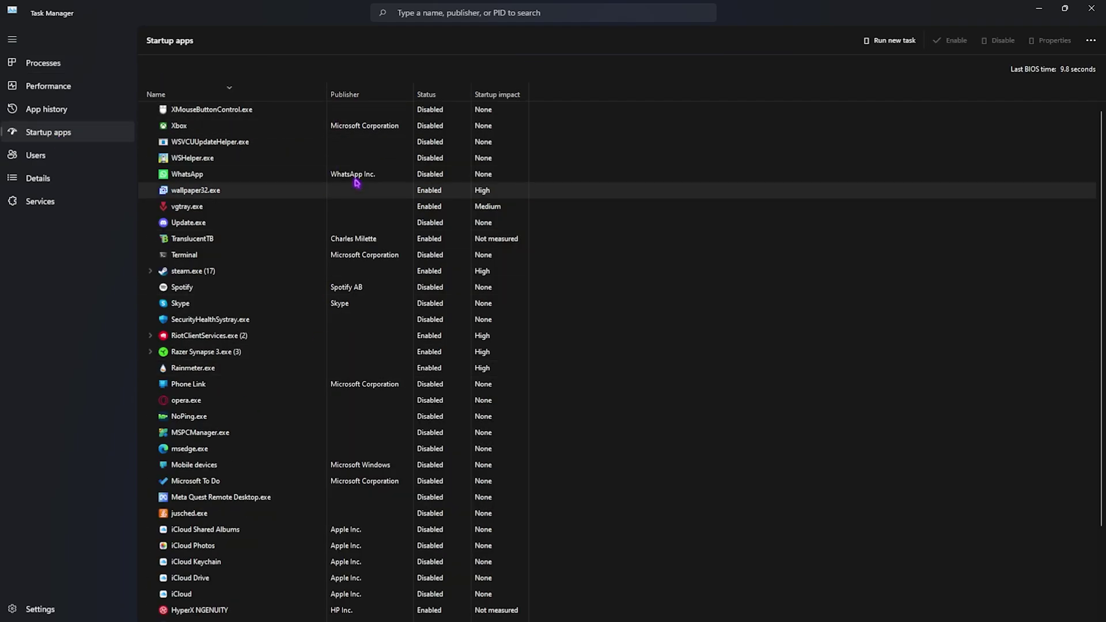
Examine the startup apps' status and startup impact, including Rainmeter.exe, and close Task Manager.
scroll(299, 352, "down", 2)
scroll(300, 351, "up", 2)
left_click(222, 368)
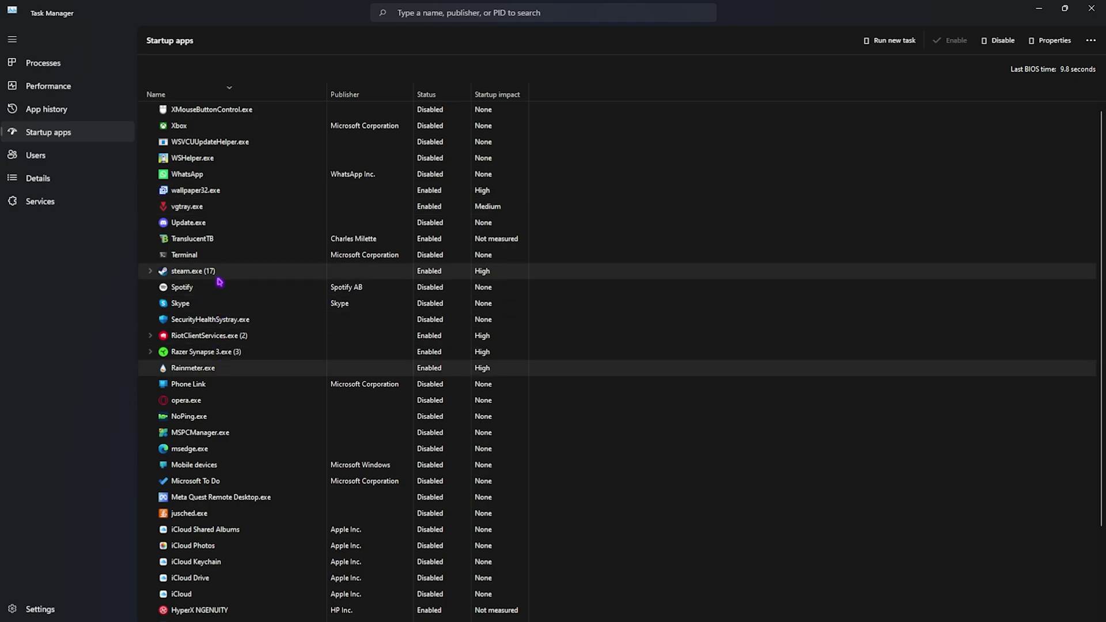
scroll(219, 282, "down", 3)
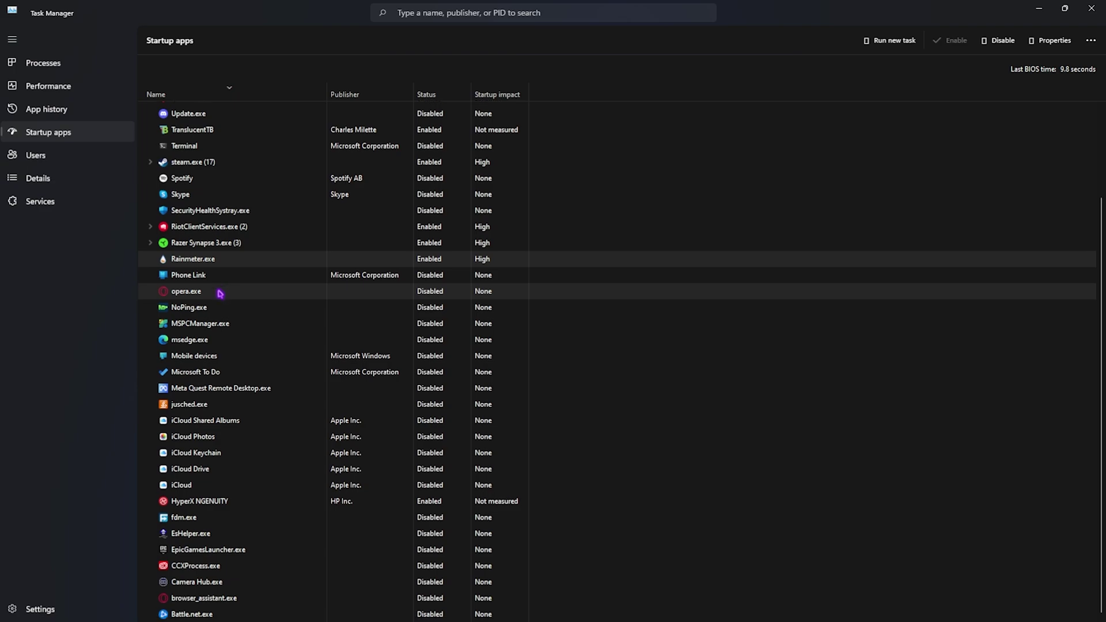
scroll(219, 293, "up", 3)
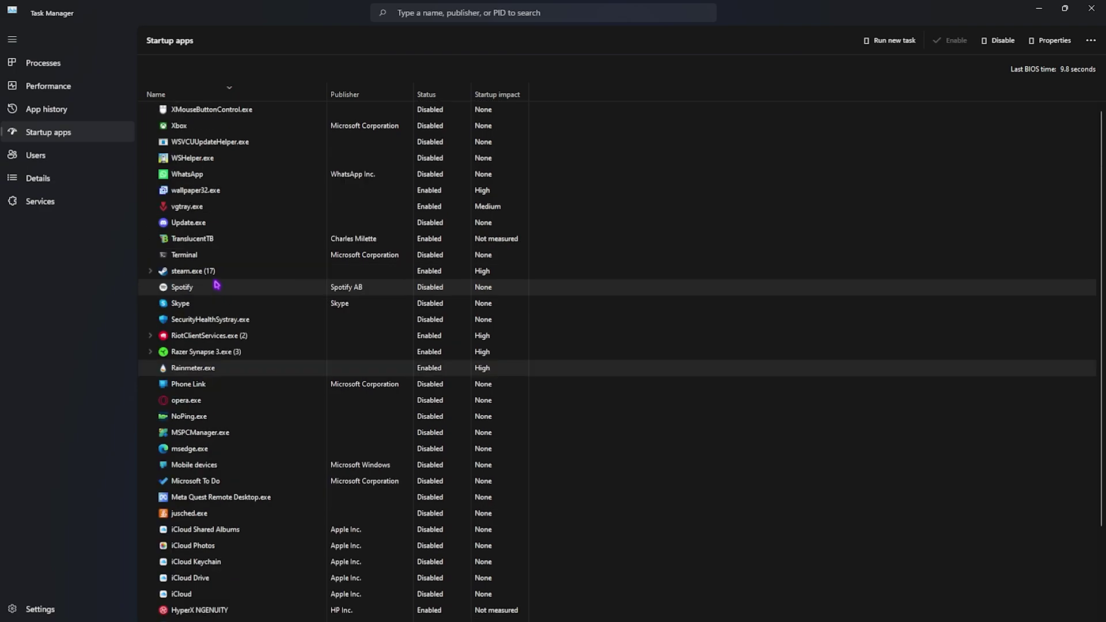
left_click(1094, 8)
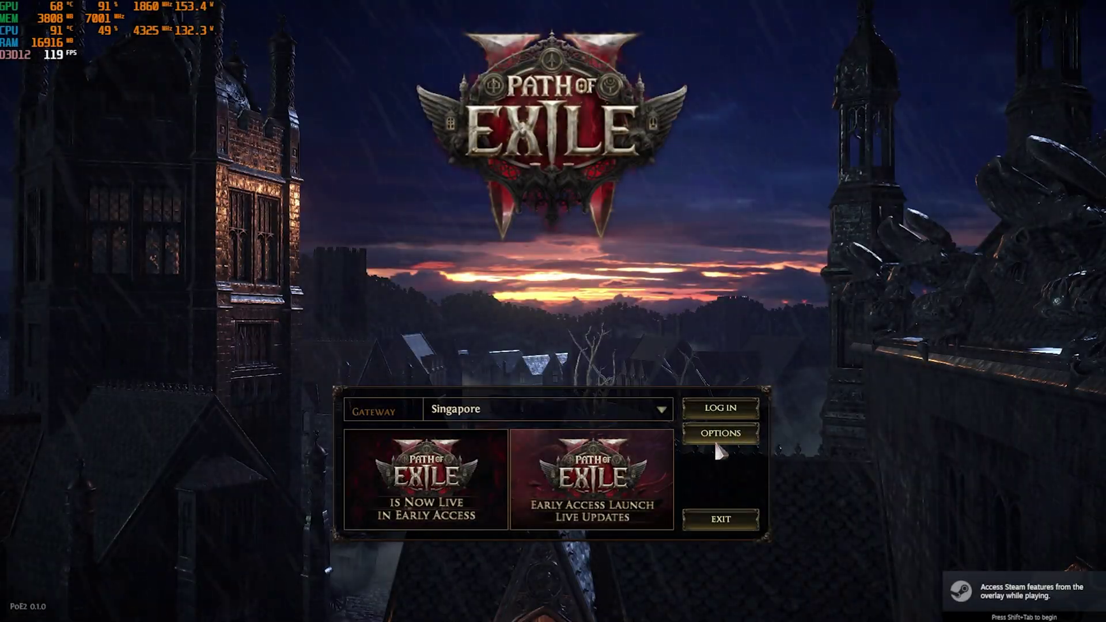
Open the Path of Exile 2 graphics options and set the renderer to DirectX12 (Default), declining the restart.
left_click(718, 434)
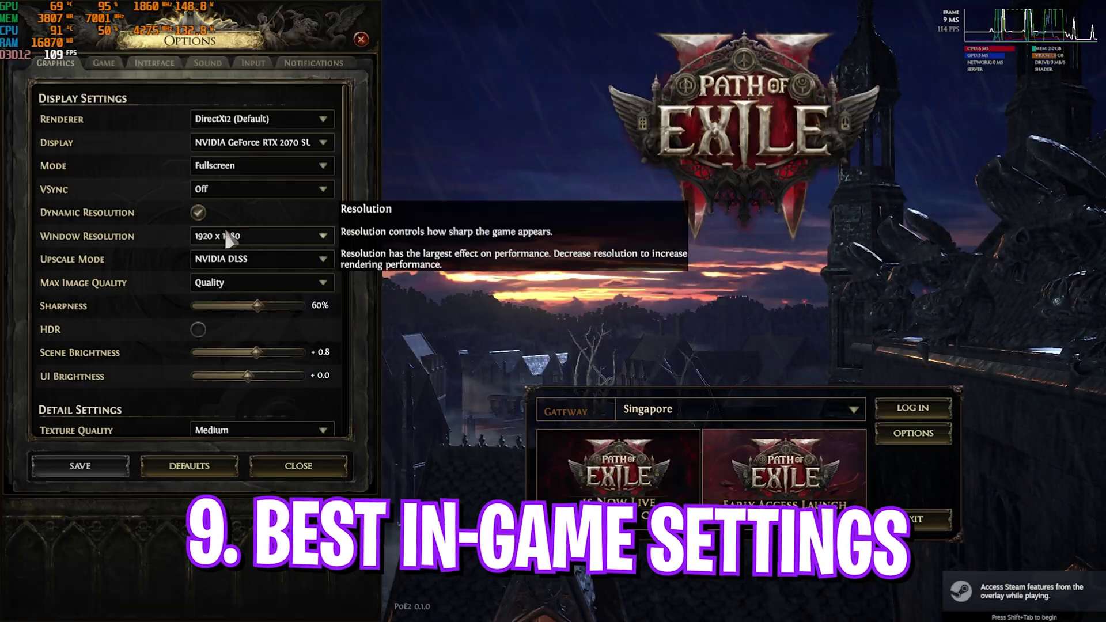
left_click(314, 118)
left_click(256, 148)
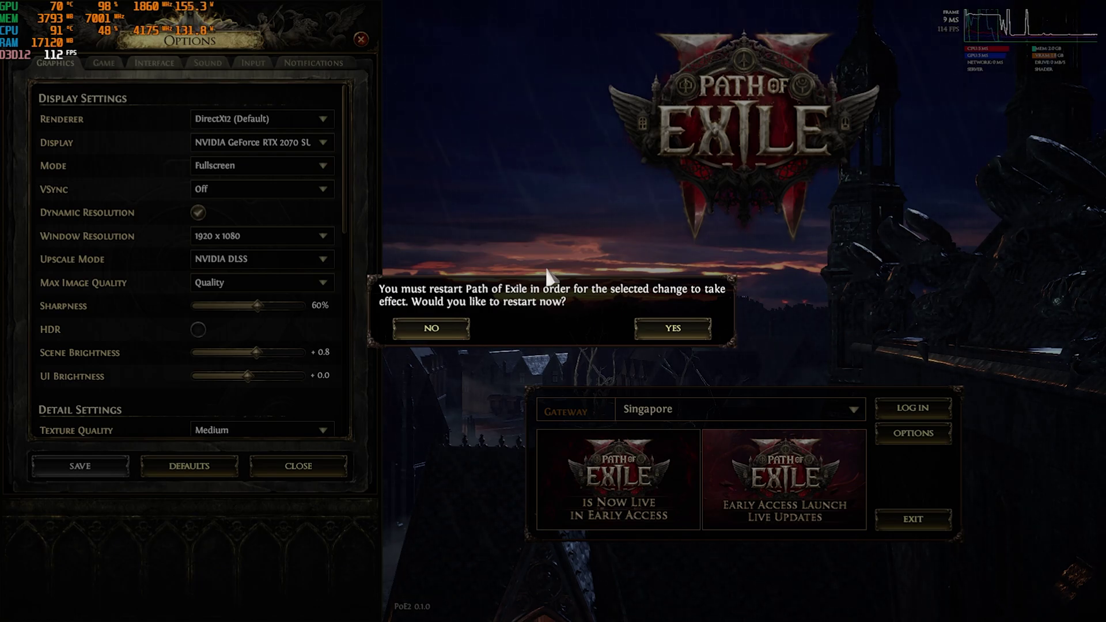
left_click(433, 327)
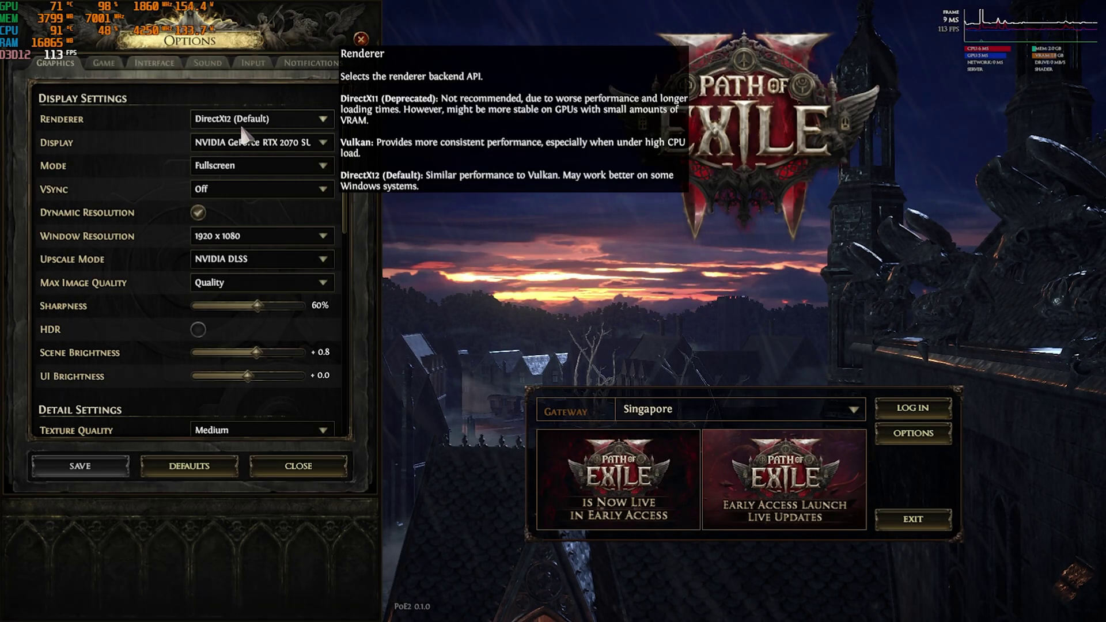
Select the NVIDIA GeForce RTX 2070 as the display, keep the changes, and set the mode to Fullscreen.
left_click(269, 142)
left_click(279, 170)
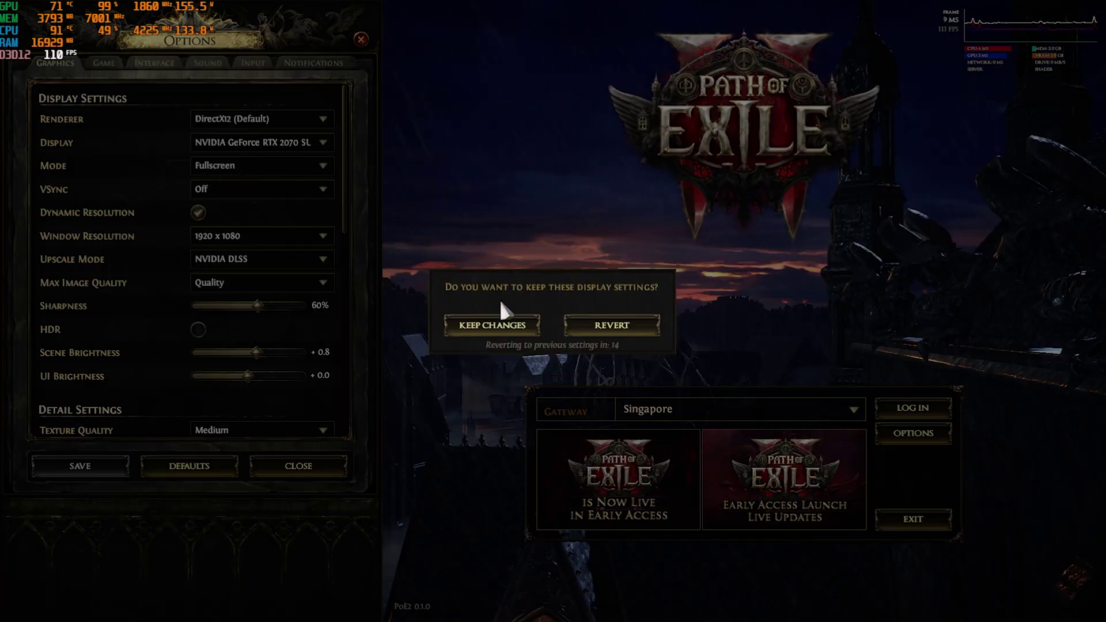
left_click(501, 324)
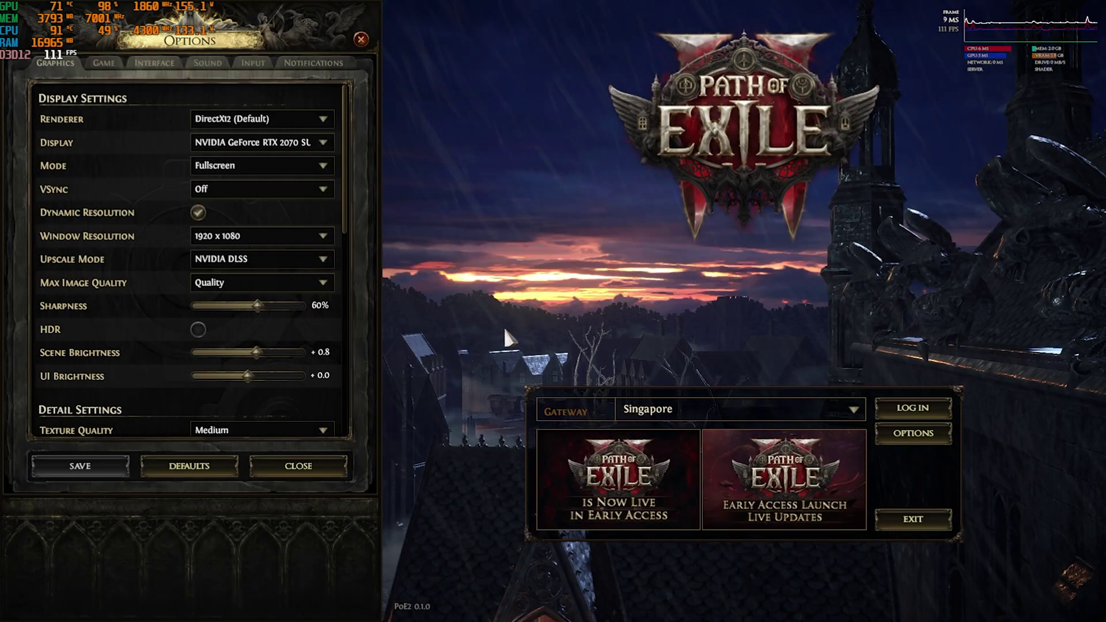
left_click(247, 170)
left_click(247, 194)
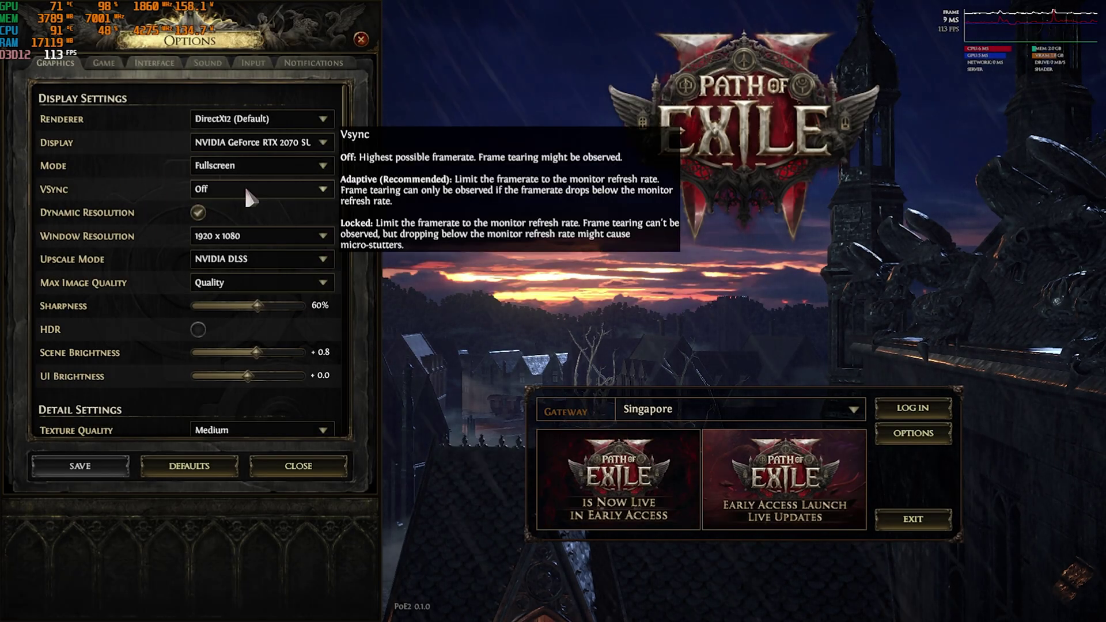
Switch Dynamic Resolution off and back on, and set the window resolution to 1920 x 1080, keeping the changes.
left_click(200, 212)
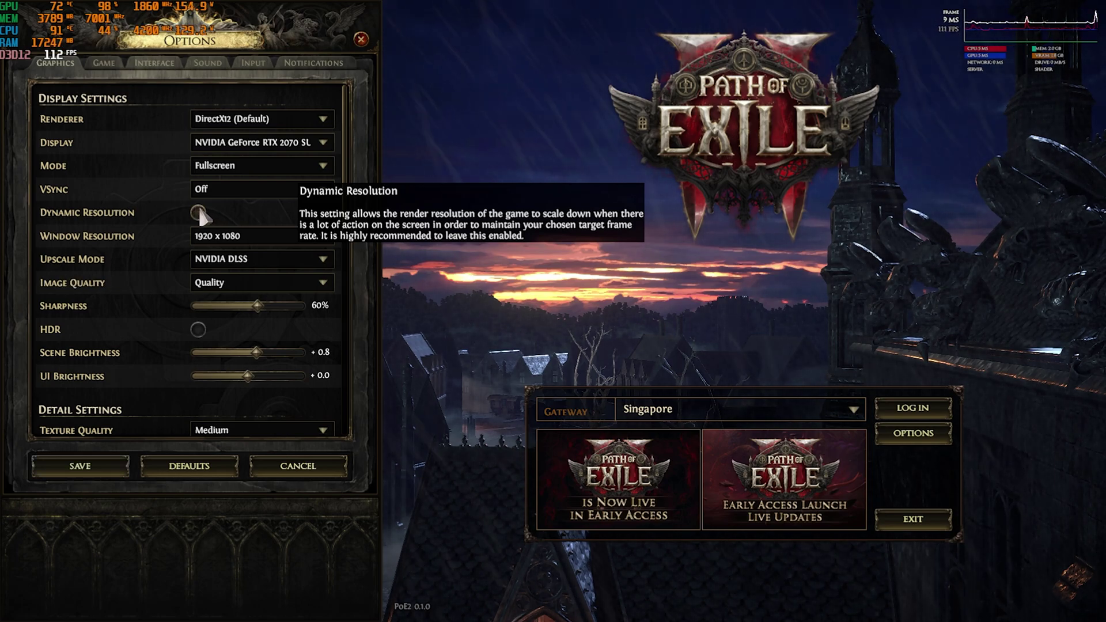
left_click(199, 213)
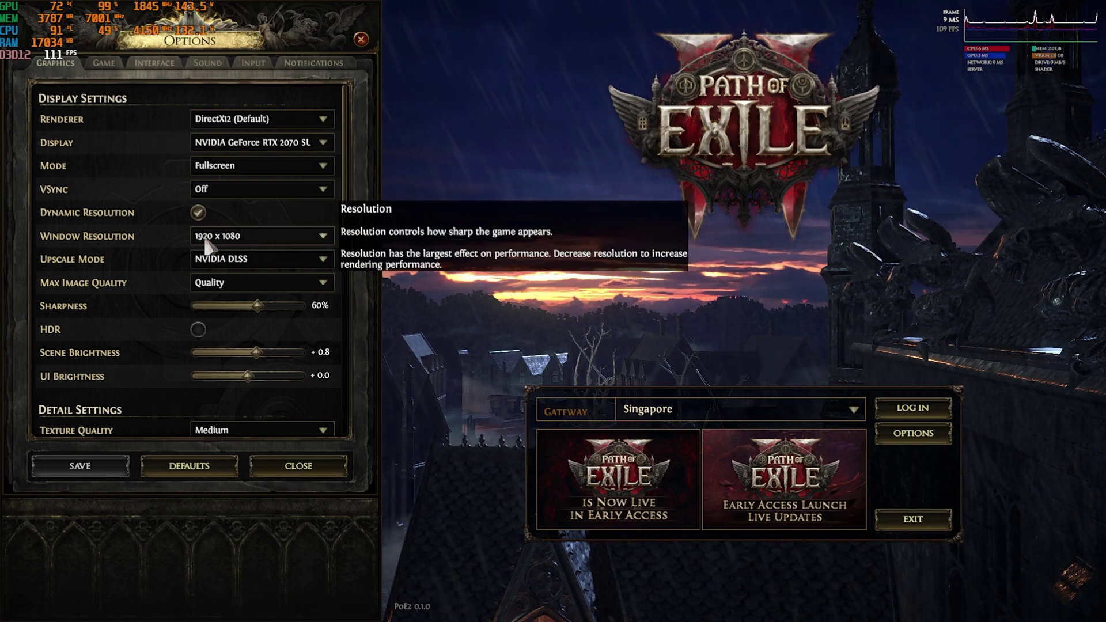
left_click(205, 240)
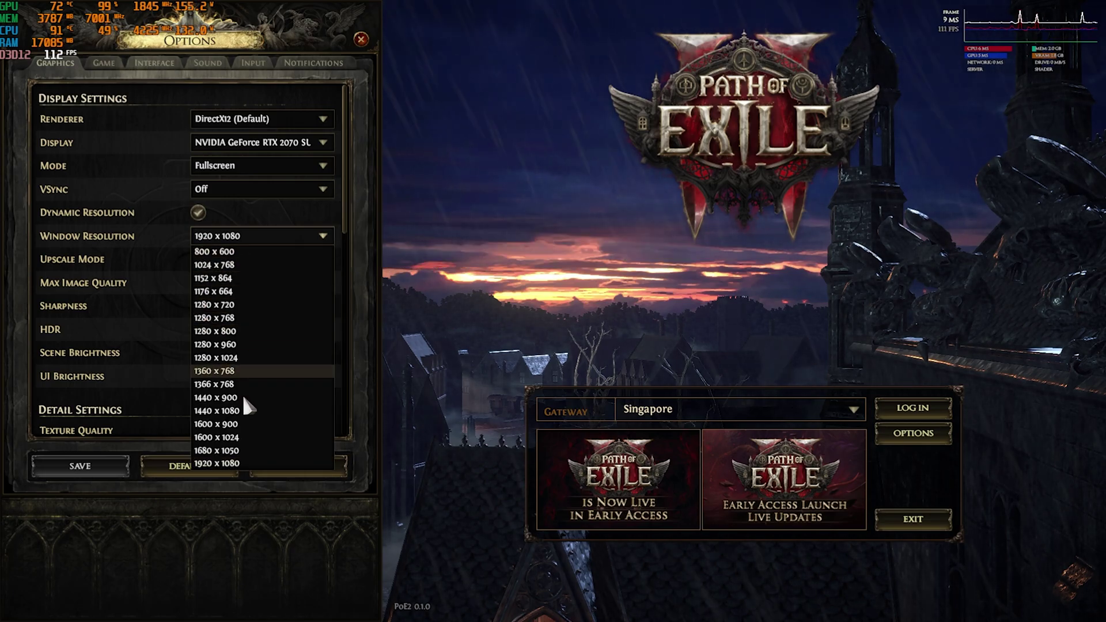
left_click(218, 463)
left_click(516, 332)
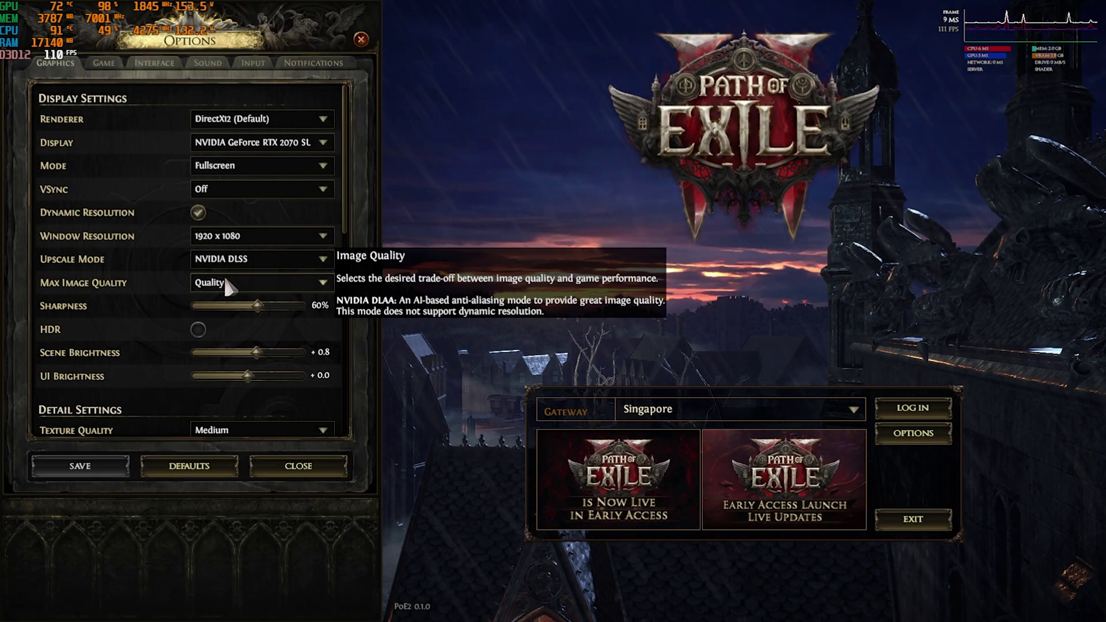
Look through the upscale mode and image quality options, and set sharpness to 80% and scene brightness to +1.0.
left_click(287, 259)
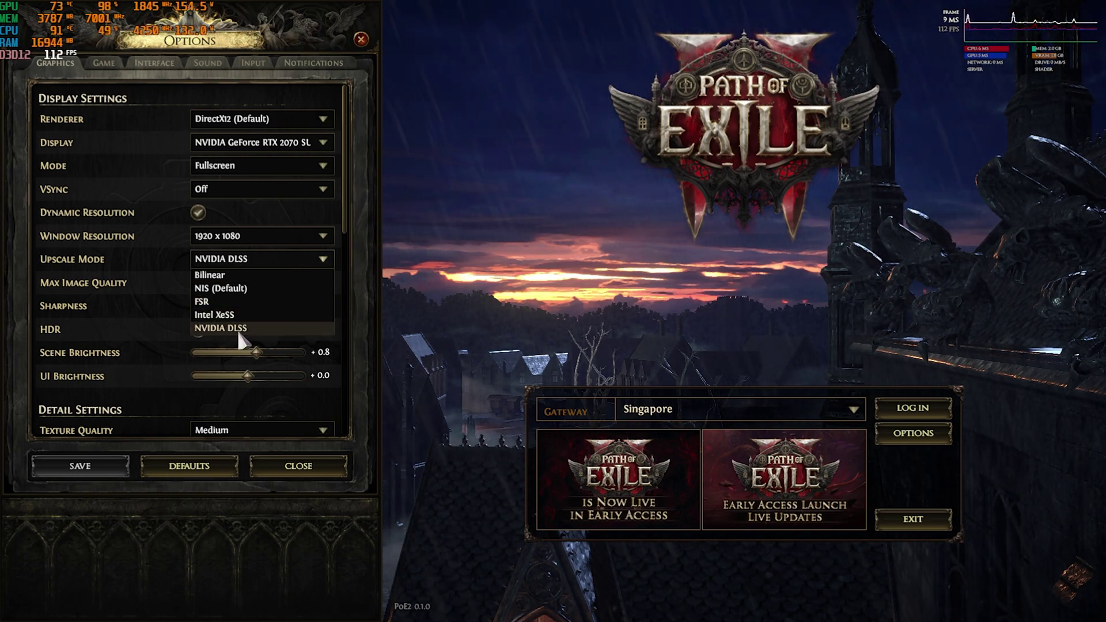
left_click(121, 251)
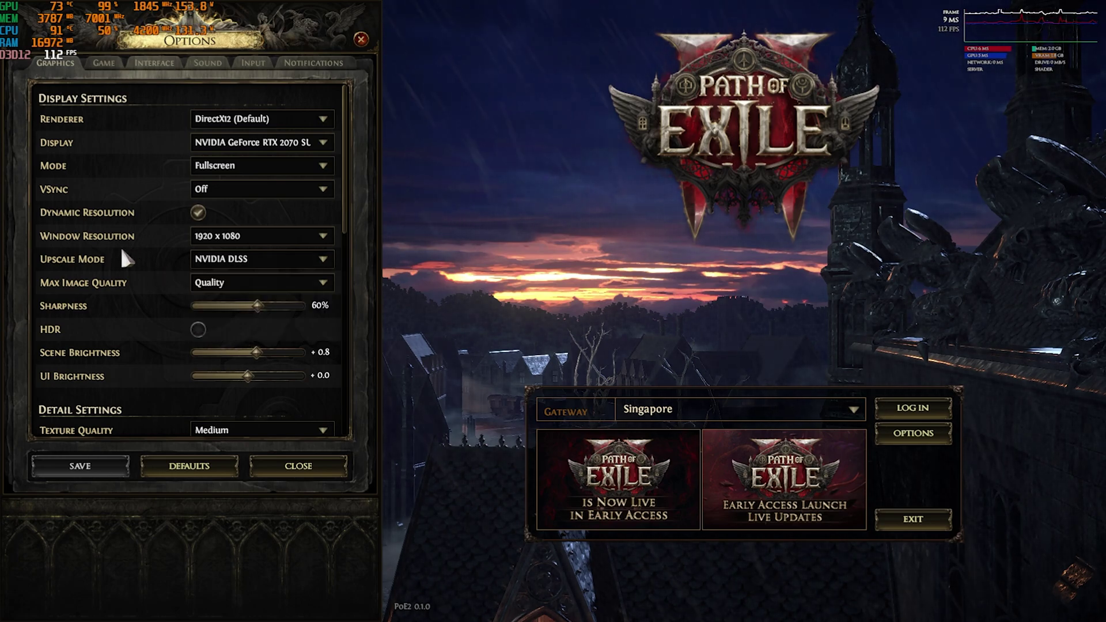
left_click(193, 283)
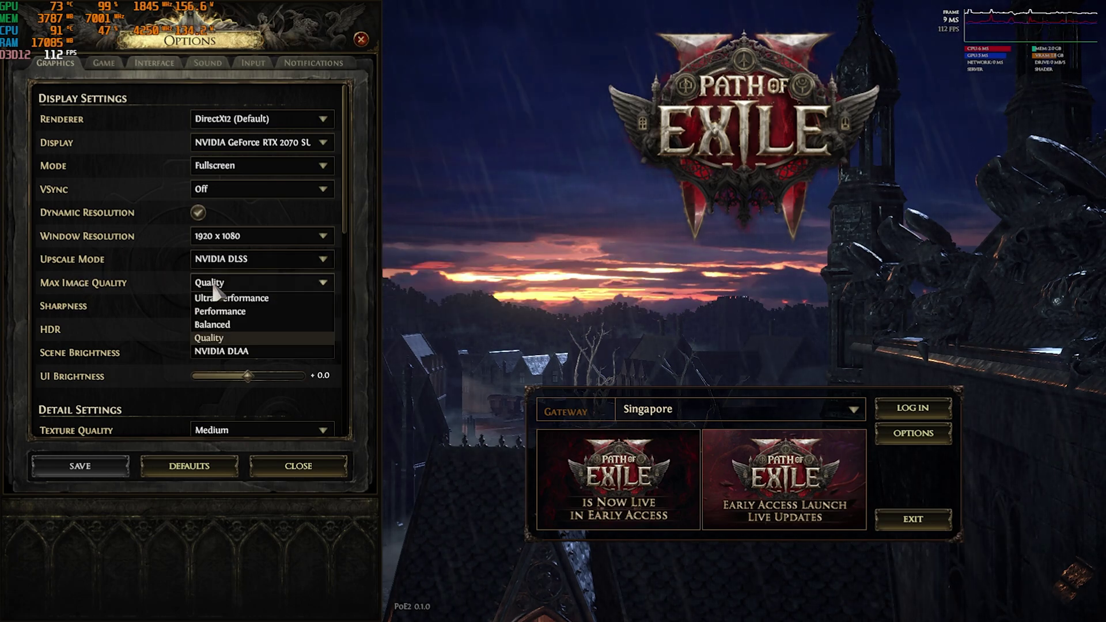
left_click(185, 291)
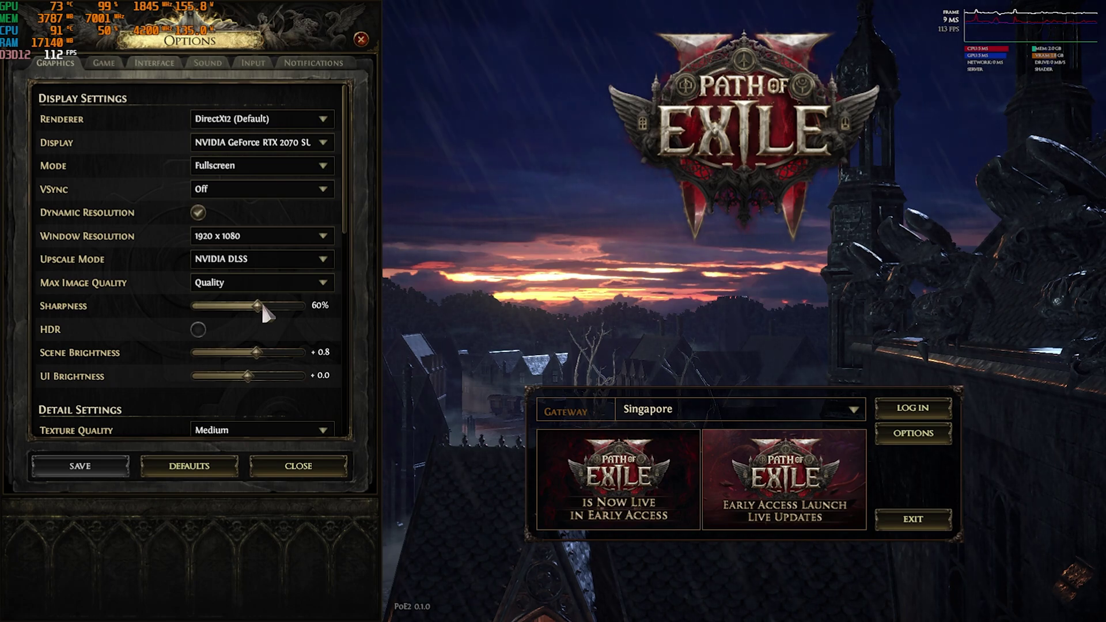
left_click_drag(261, 300, 281, 305)
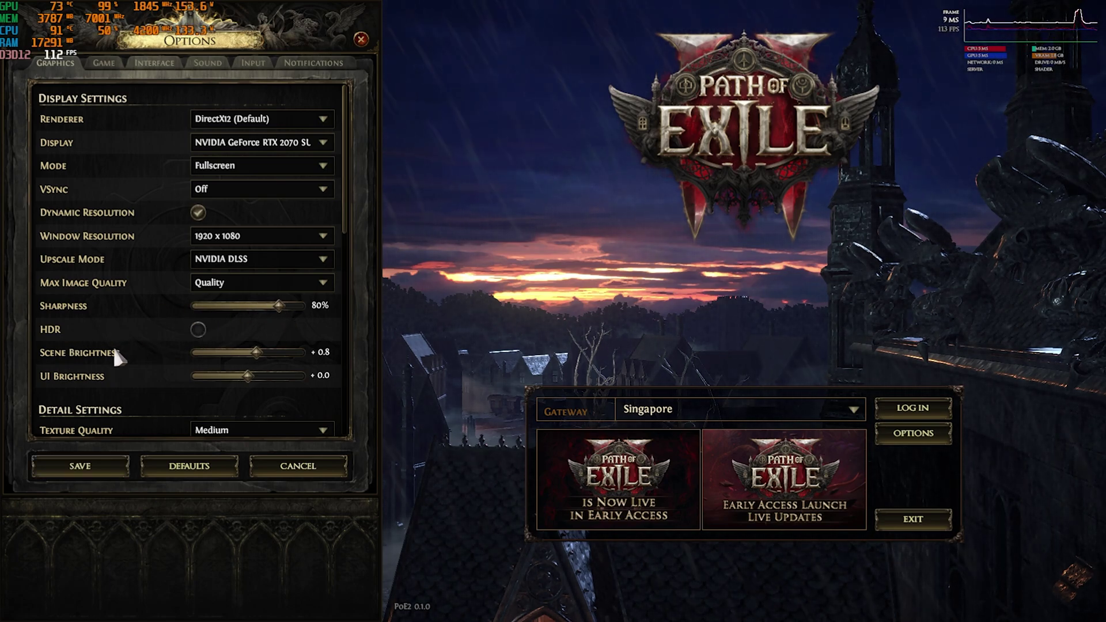
left_click_drag(257, 354, 258, 353)
Set texture filtering to 2x Anisotropic Filtering and lighting to Shadows in the detail settings.
scroll(82, 371, "down", 3)
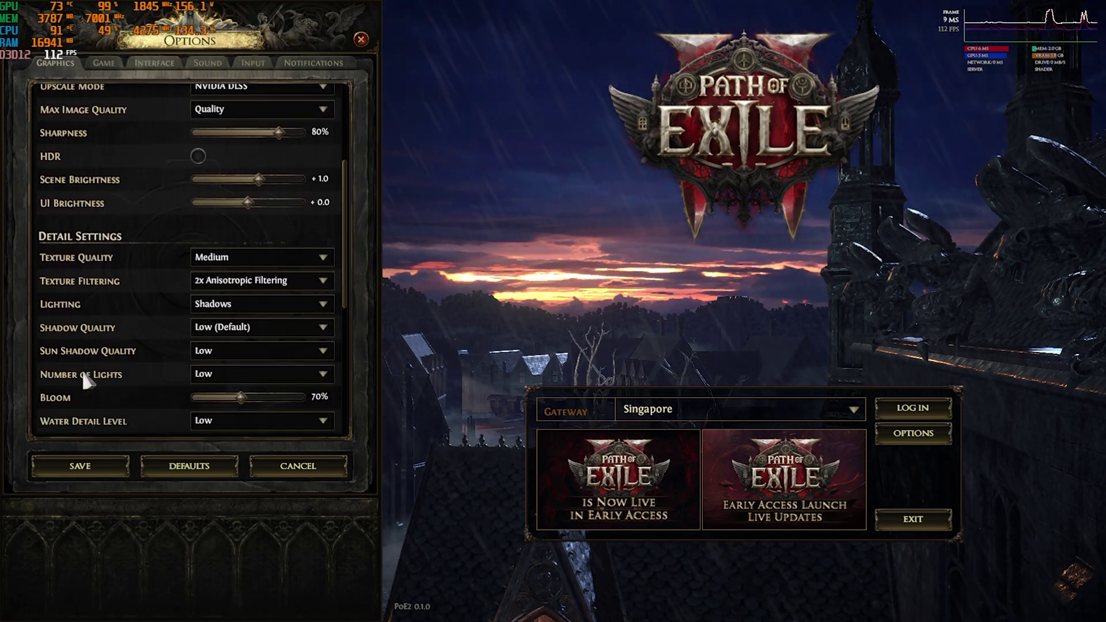
scroll(82, 368, "down", 1)
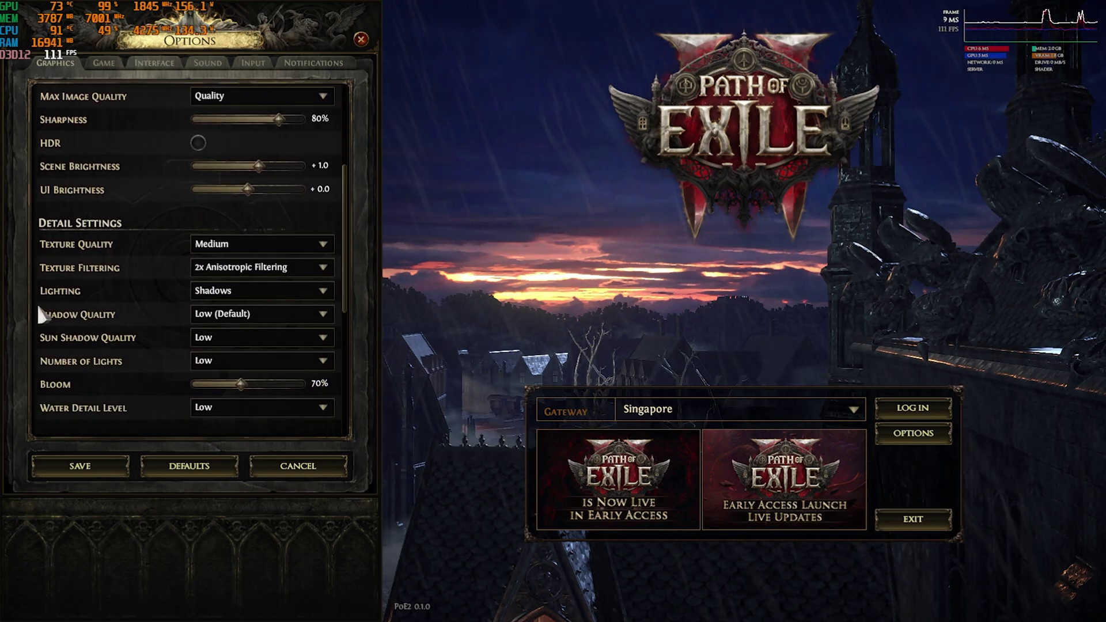
left_click(270, 276)
left_click(248, 302)
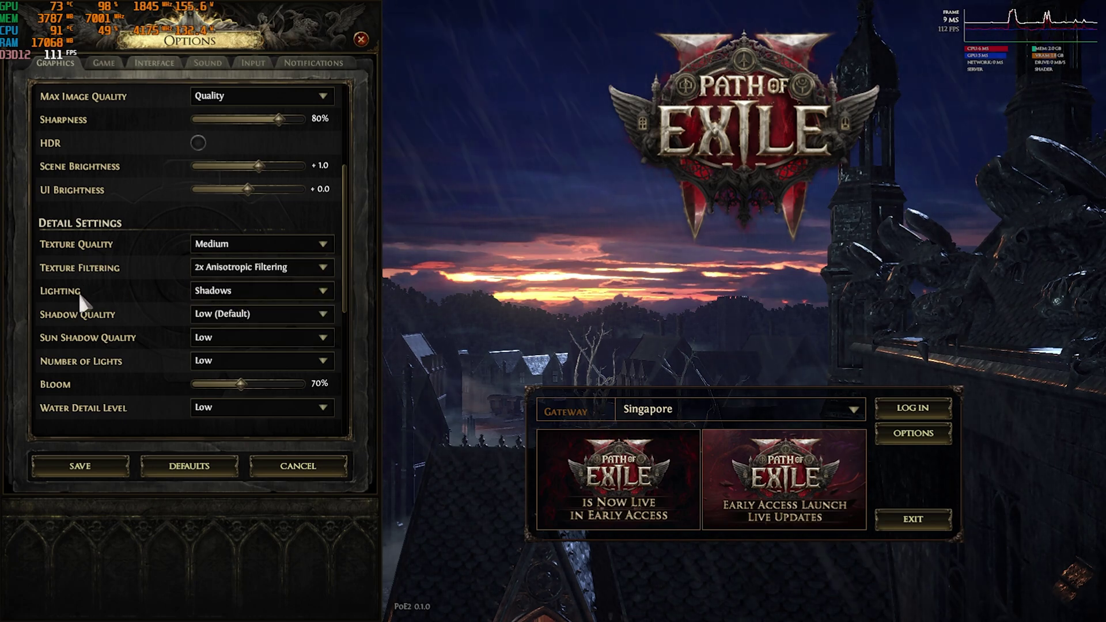
left_click(225, 291)
left_click(221, 304)
Lower the bloom to 30% in the detail settings.
mouse_move(229, 316)
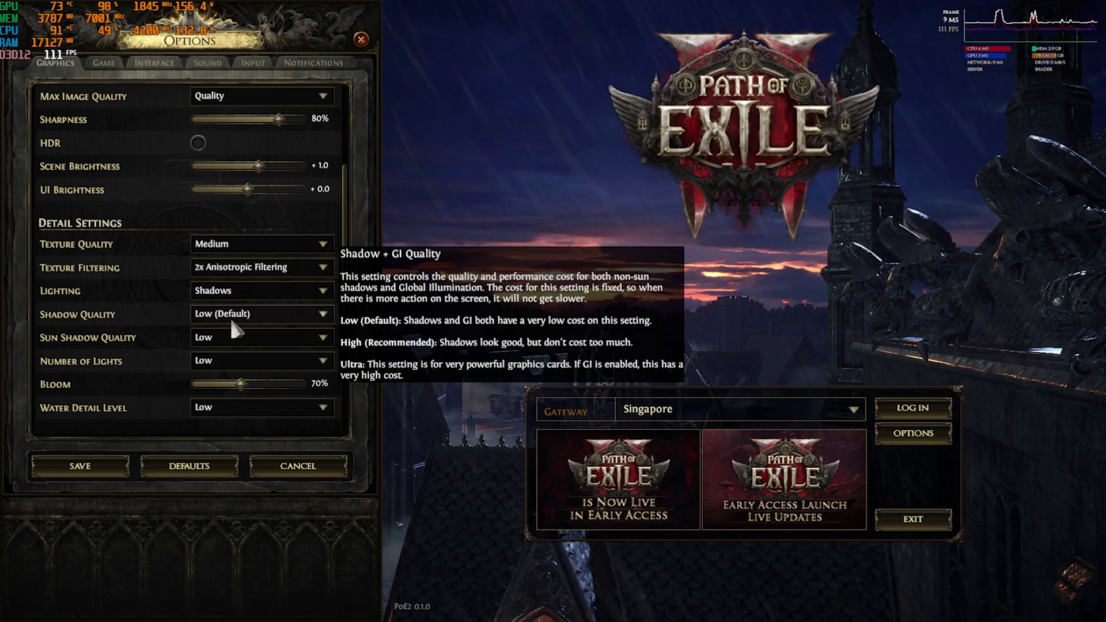
mouse_move(177, 354)
left_click_drag(242, 383, 202, 353)
Review the water detail, NVIDIA Reflex, FPS cap, triple-buffering and dynamic culling settings, and set the target framerate to 120.
scroll(209, 369, "down", 1)
mouse_move(229, 375)
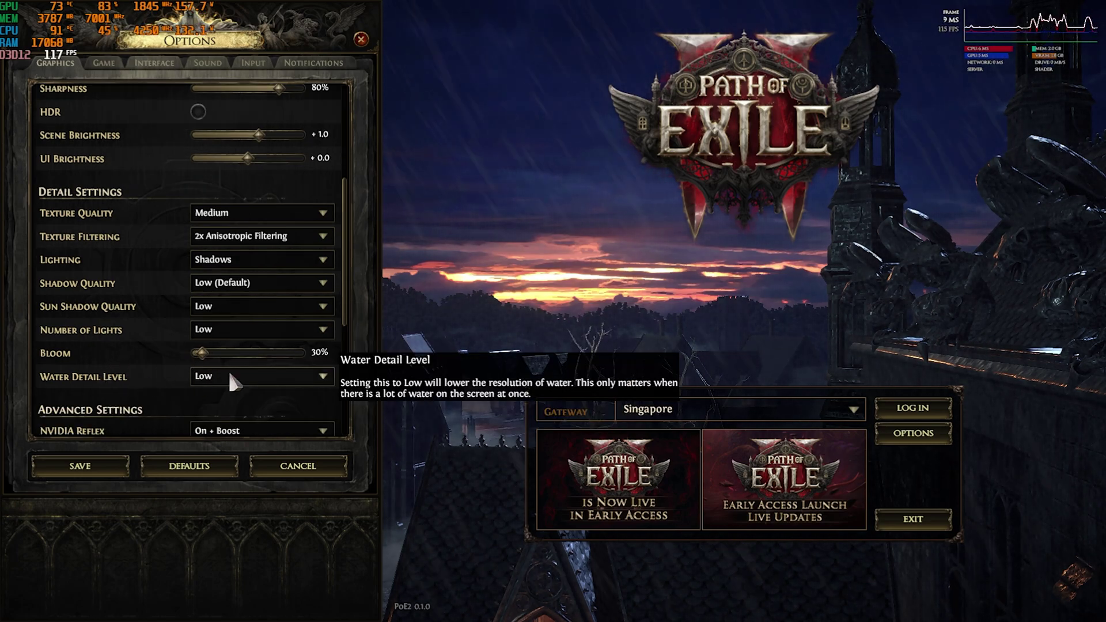
scroll(103, 354, "down", 2)
mouse_move(277, 344)
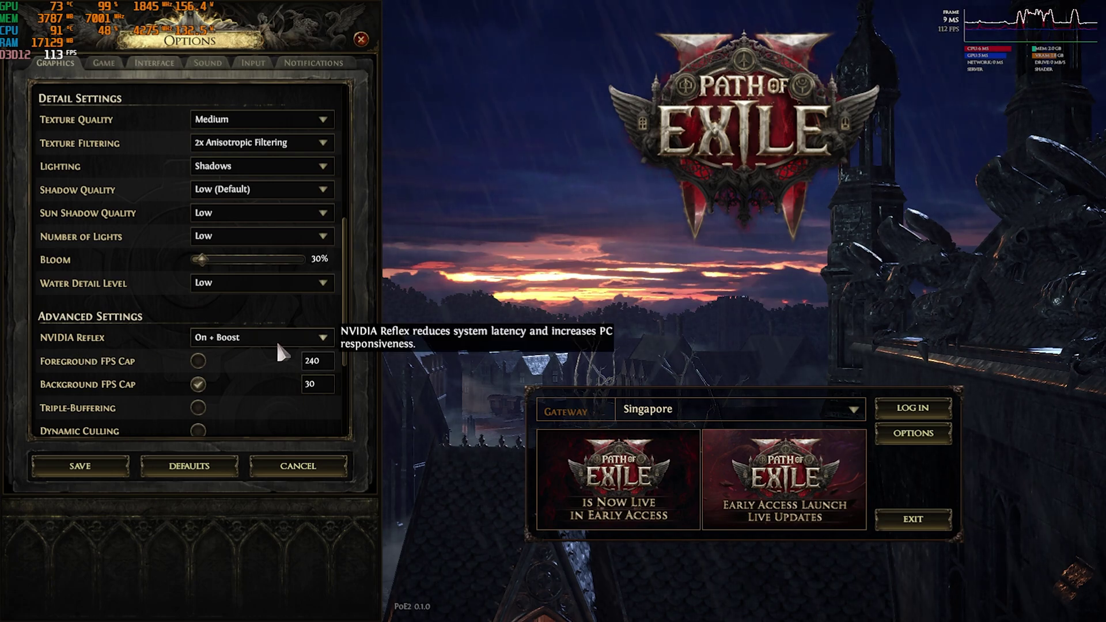
scroll(223, 344, "down", 1)
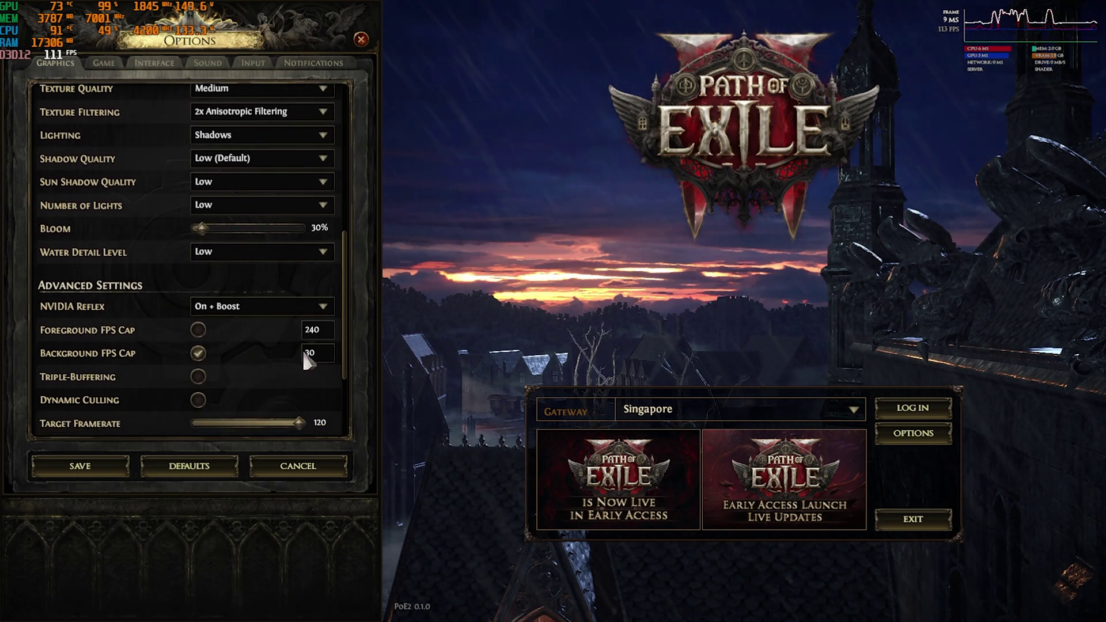
mouse_move(196, 375)
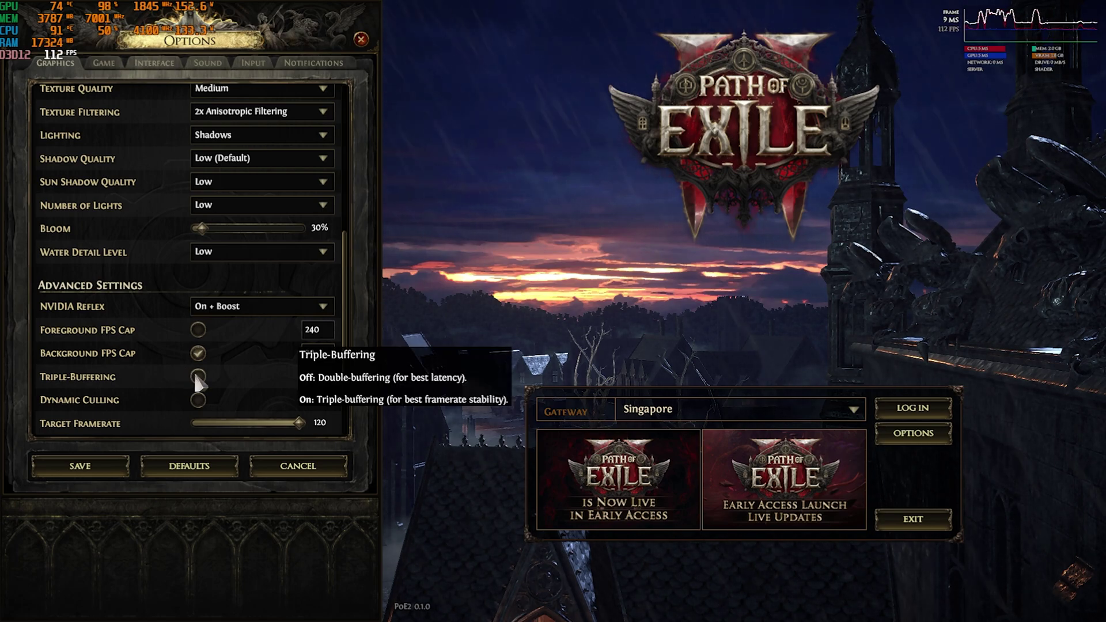
mouse_move(192, 400)
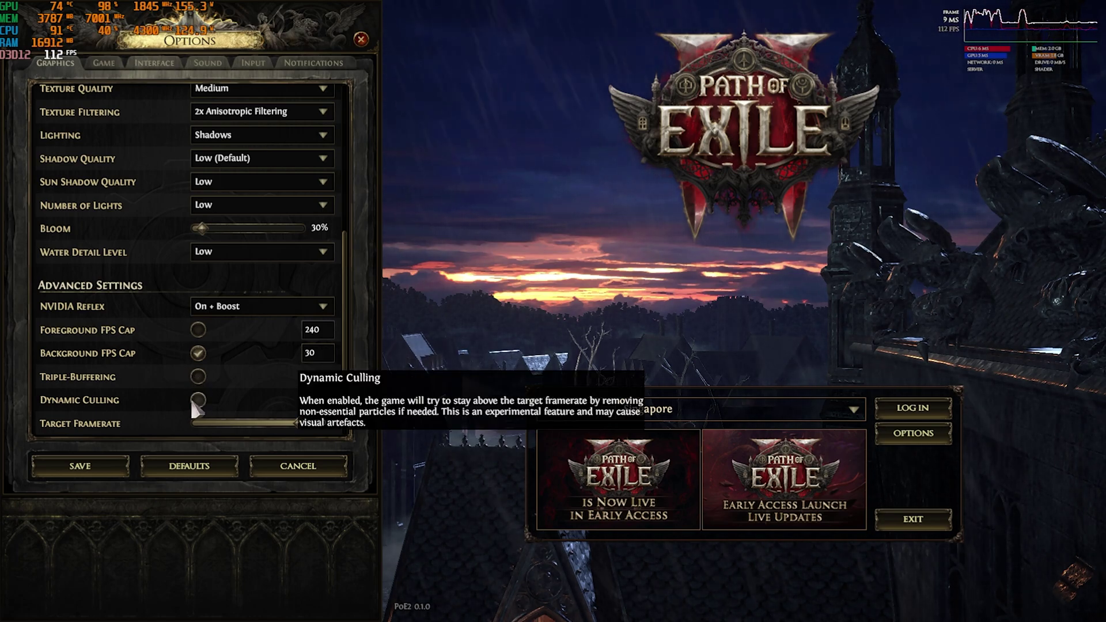
scroll(189, 396, "down", 3)
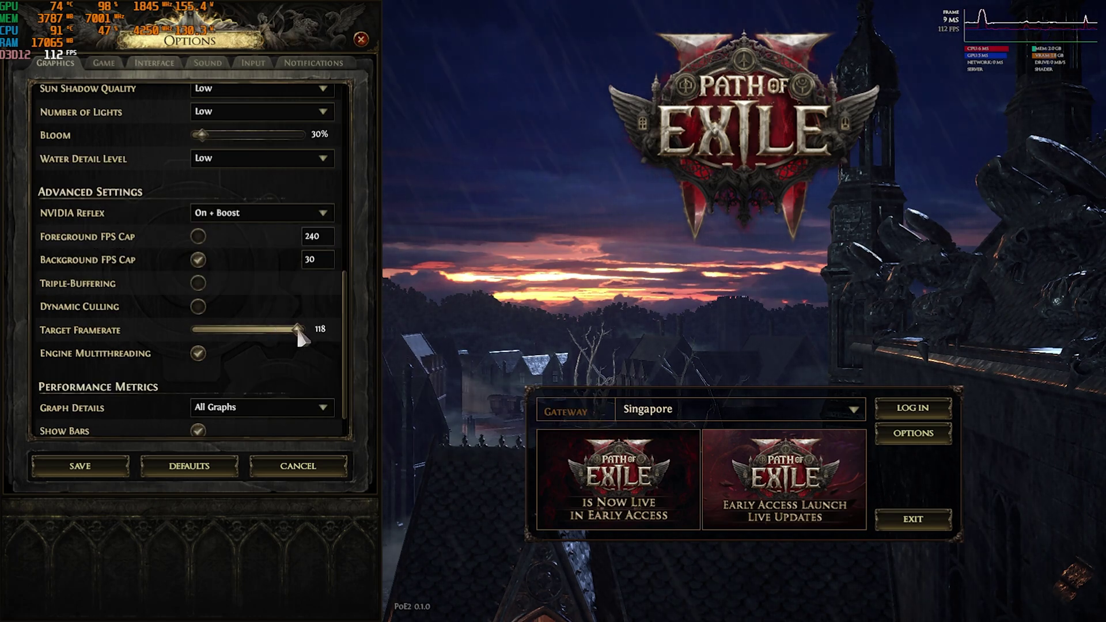
left_click_drag(298, 331, 309, 337)
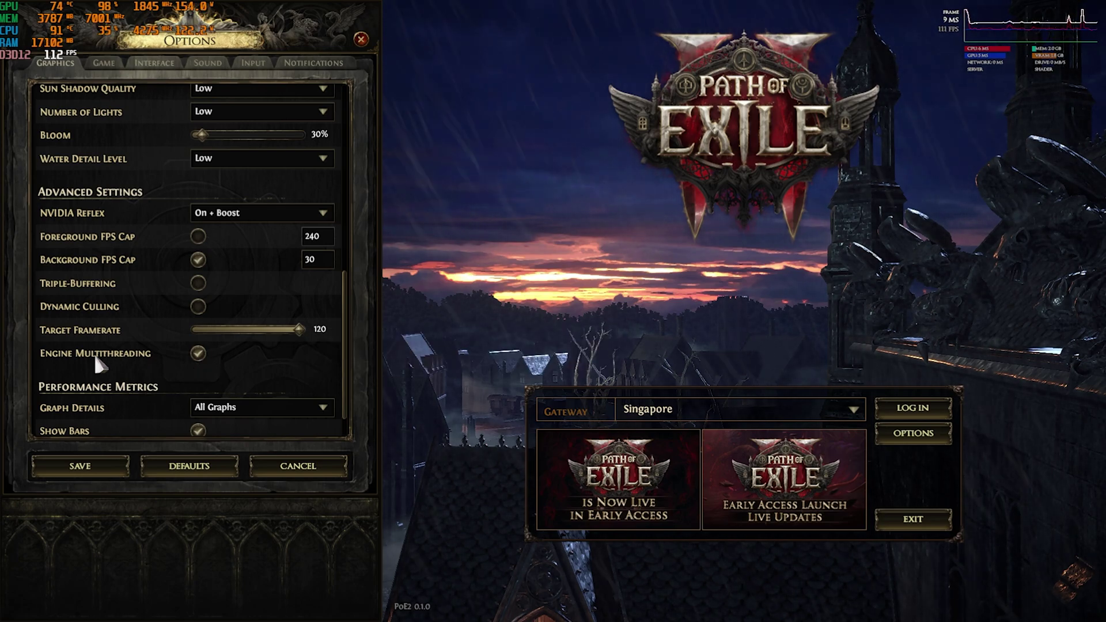
Review the engine multithreading, graph details and show bars options, and save the graphics settings.
mouse_move(194, 356)
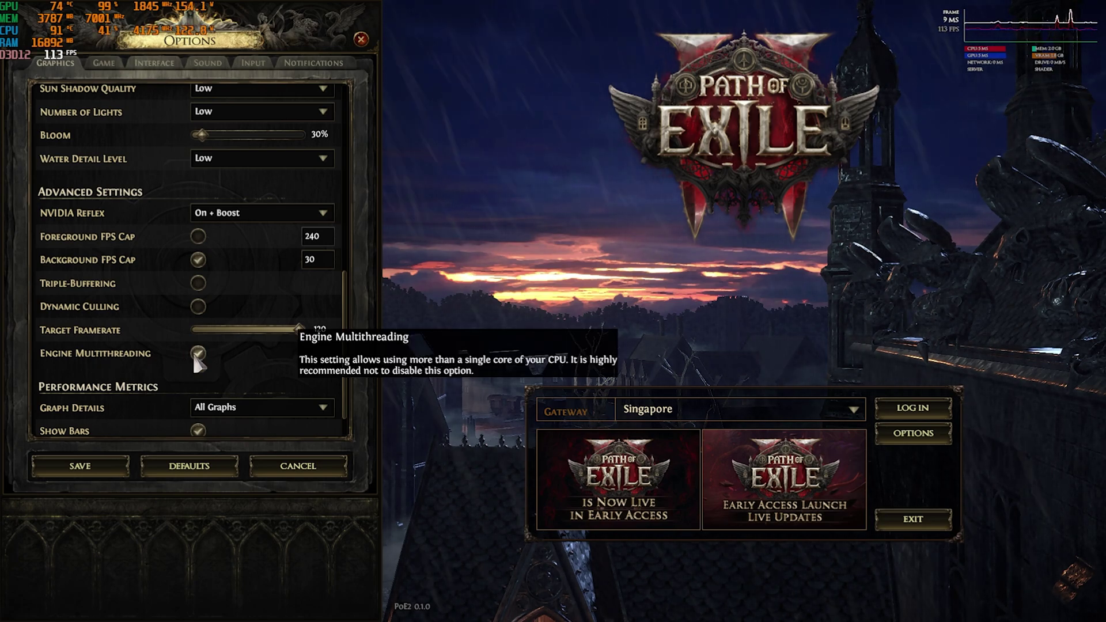
scroll(250, 370, "down", 1)
left_click(250, 370)
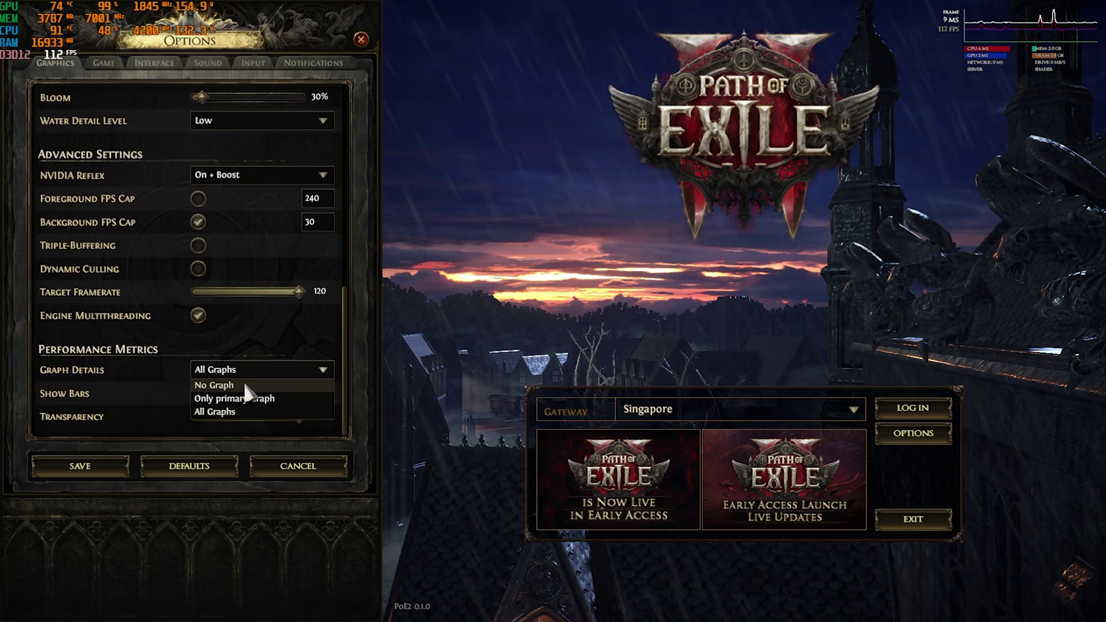
mouse_move(200, 396)
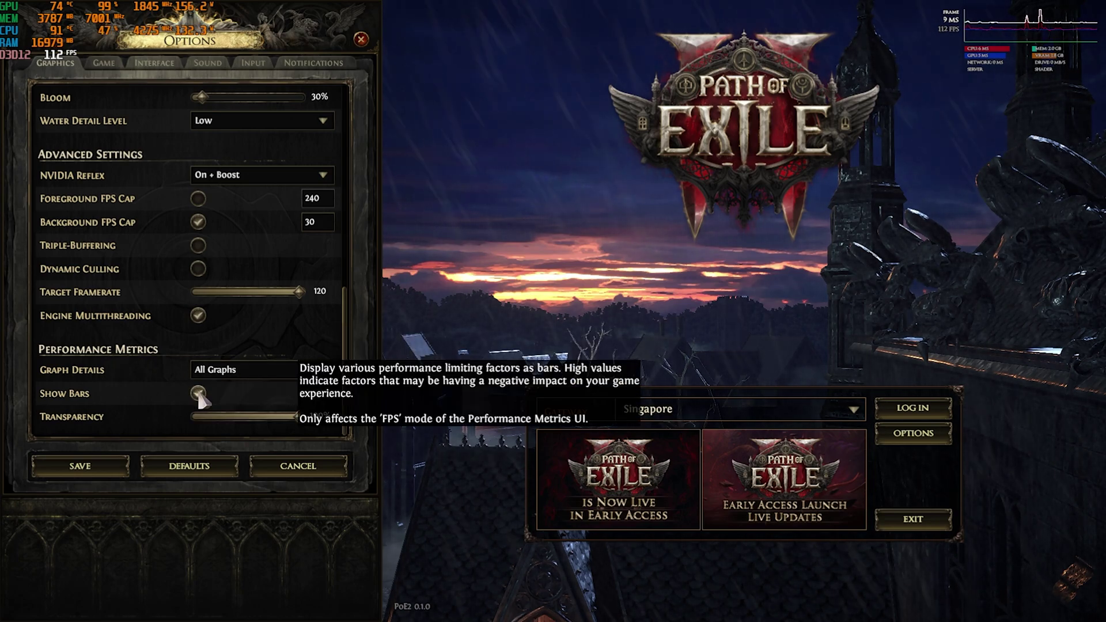
left_click(105, 465)
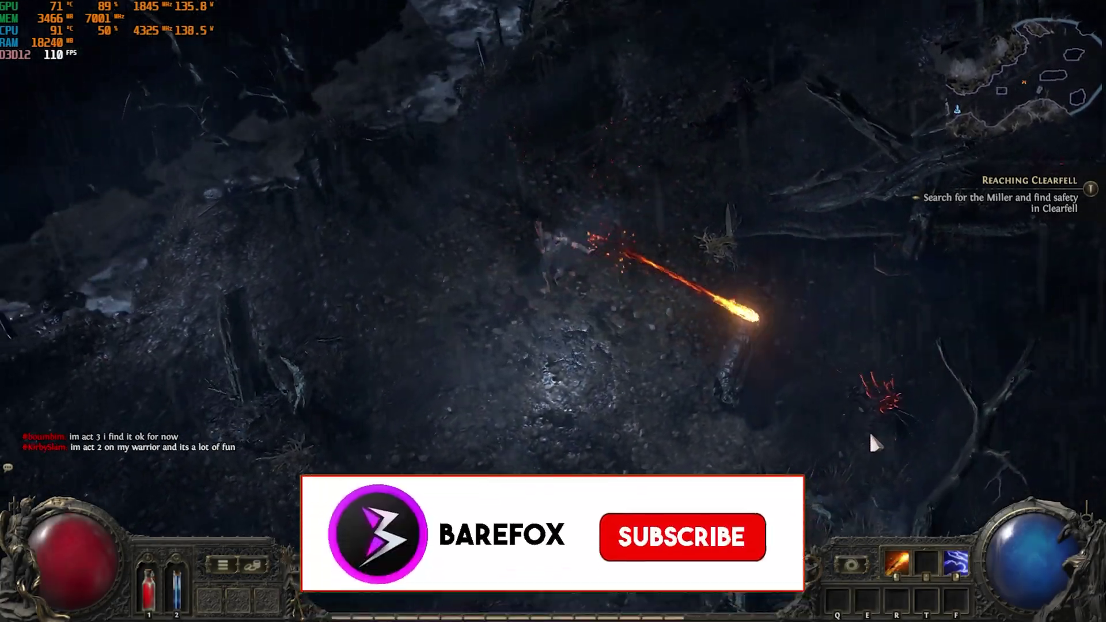
left_click(870, 441)
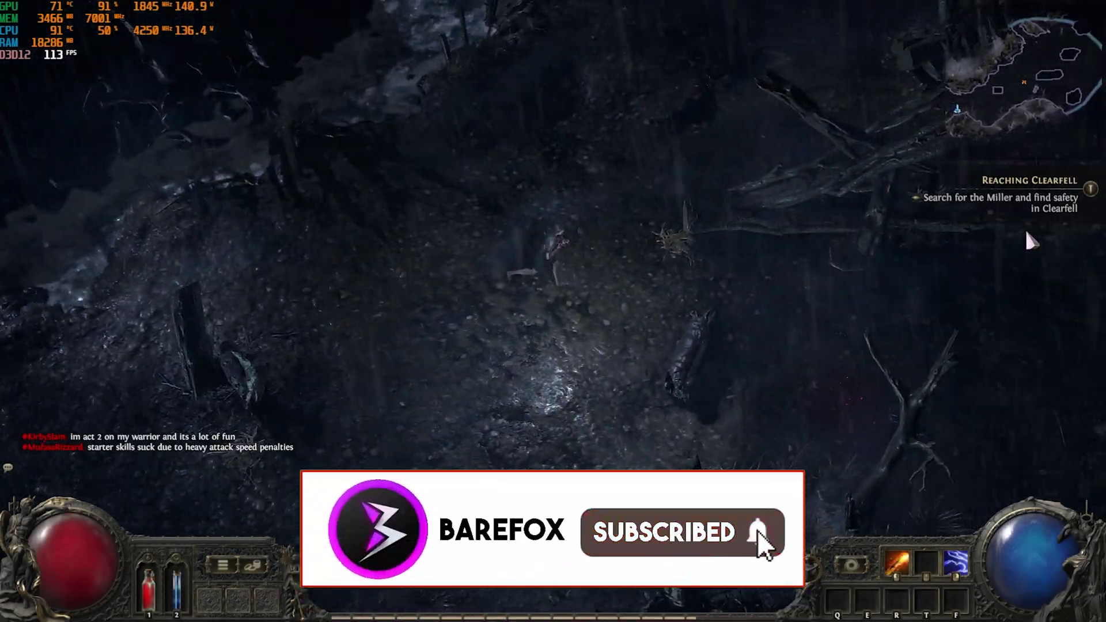
left_click(1017, 181)
left_click(1017, 181)
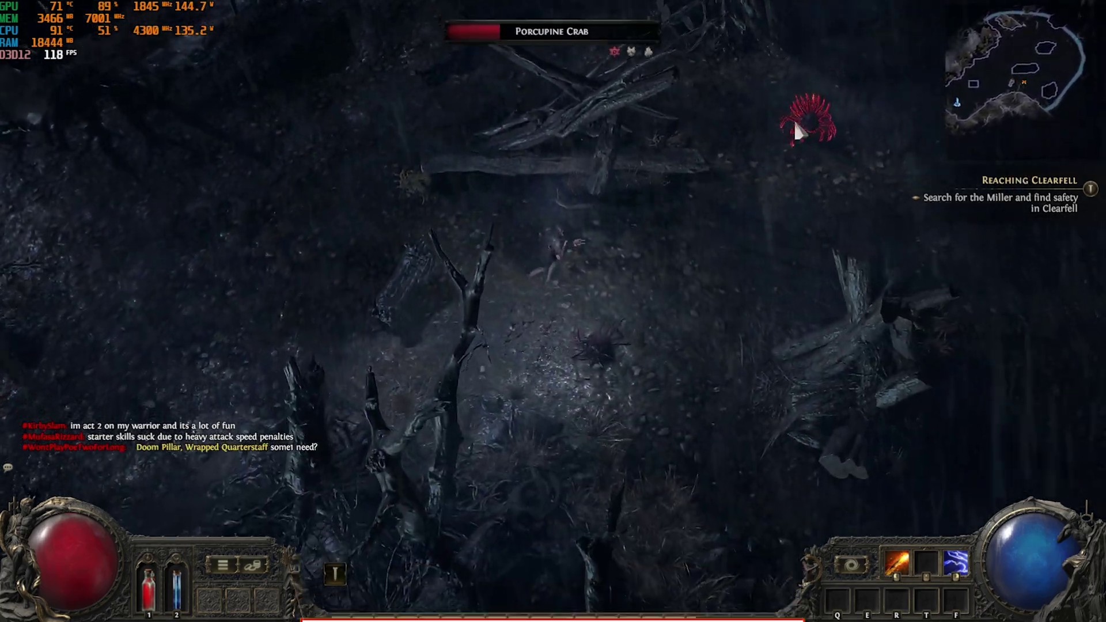
left_click(881, 178)
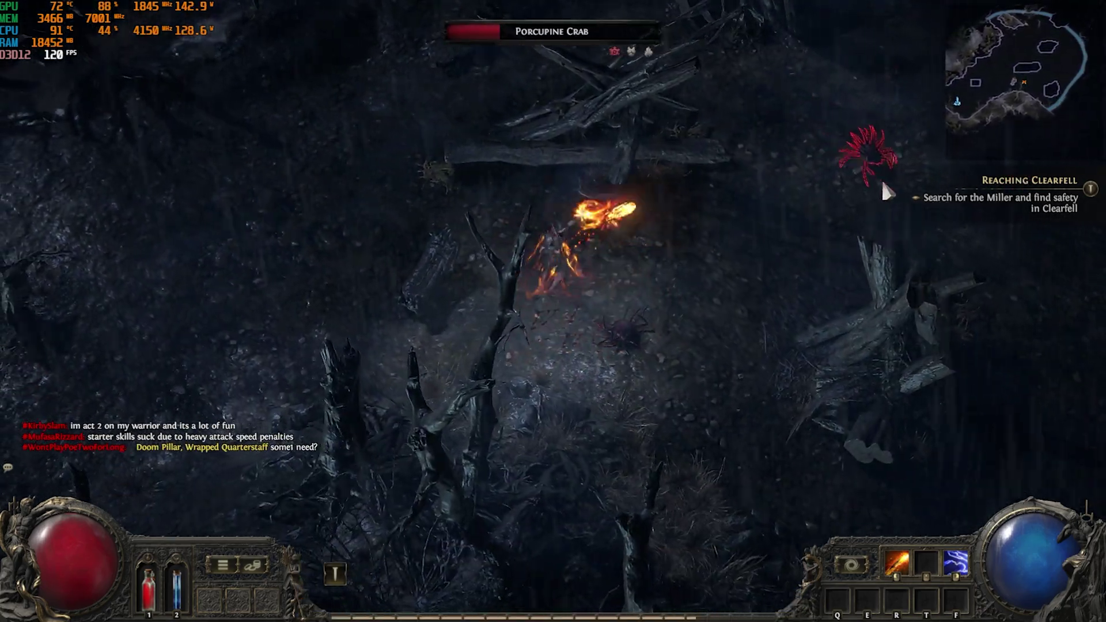
left_click(958, 237)
left_click(958, 238)
left_click(953, 209)
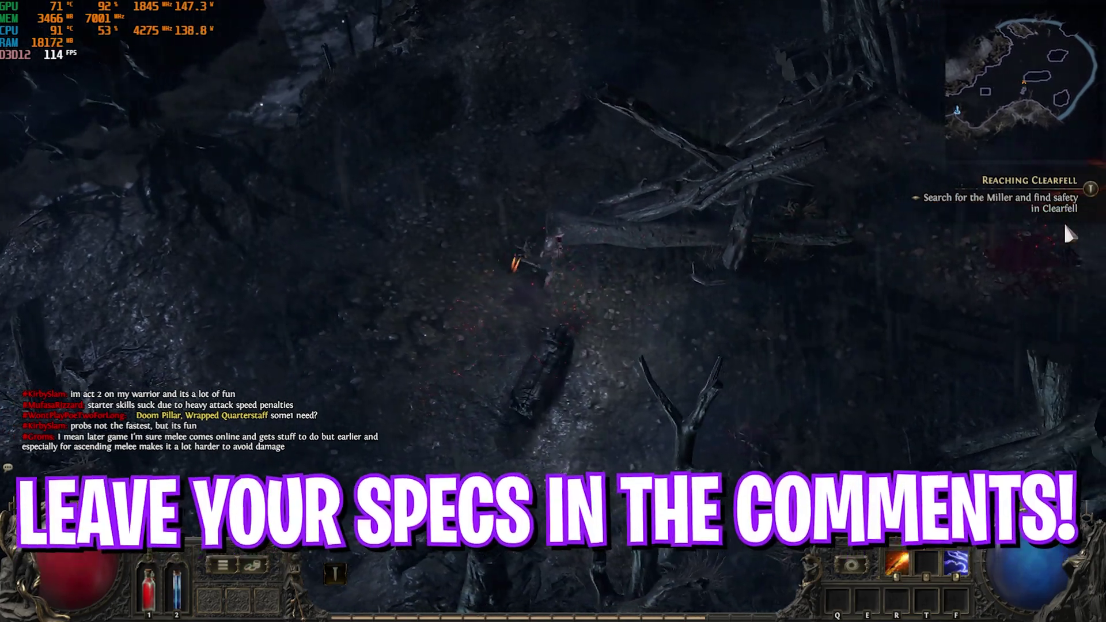
left_click(1065, 226)
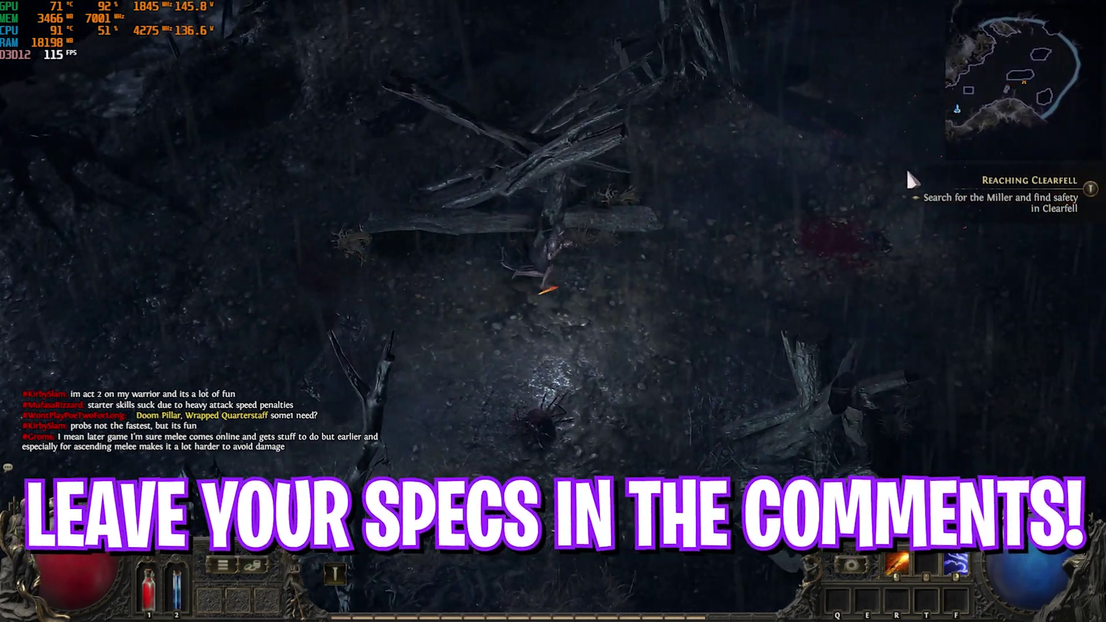
left_click(755, 153)
left_click(777, 101)
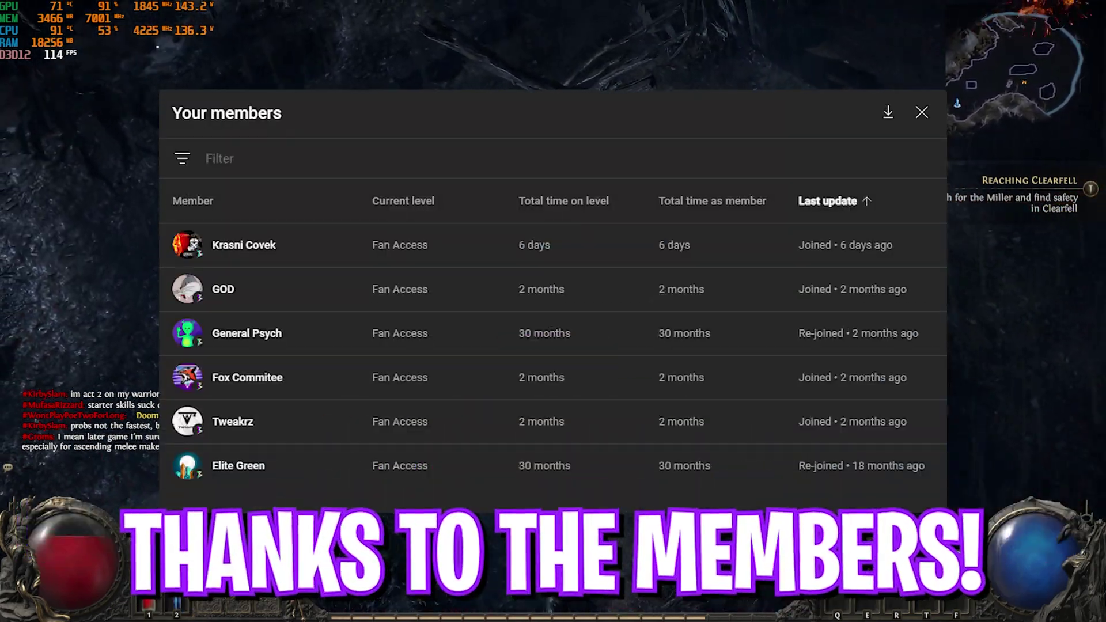
left_click(646, 61)
left_click(591, 51)
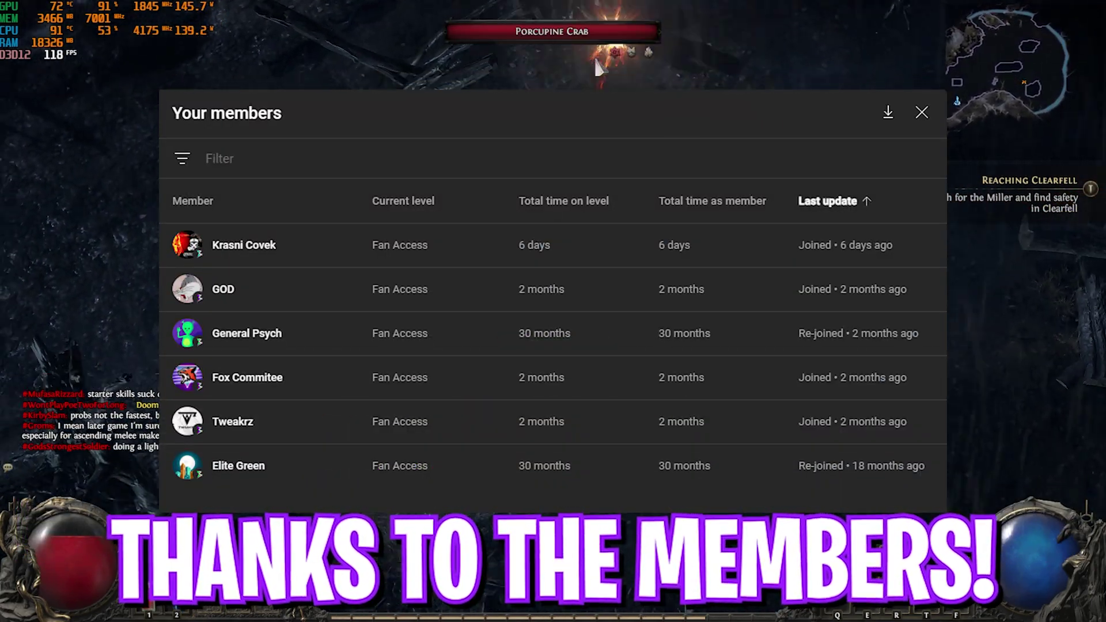
left_click(924, 33)
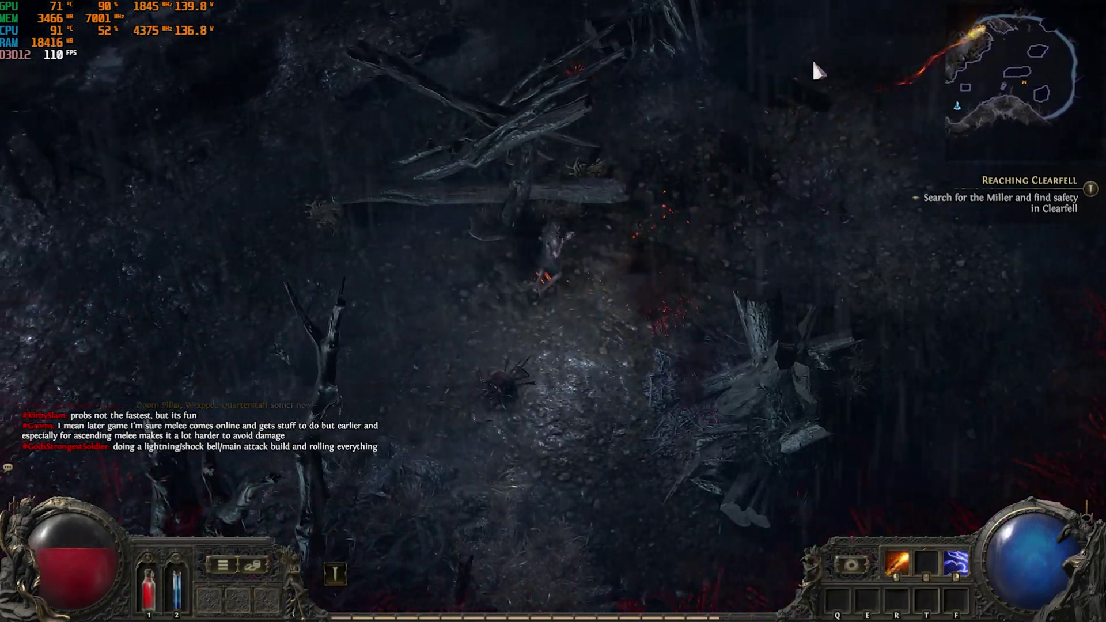
left_click(427, 103)
left_click(454, 95)
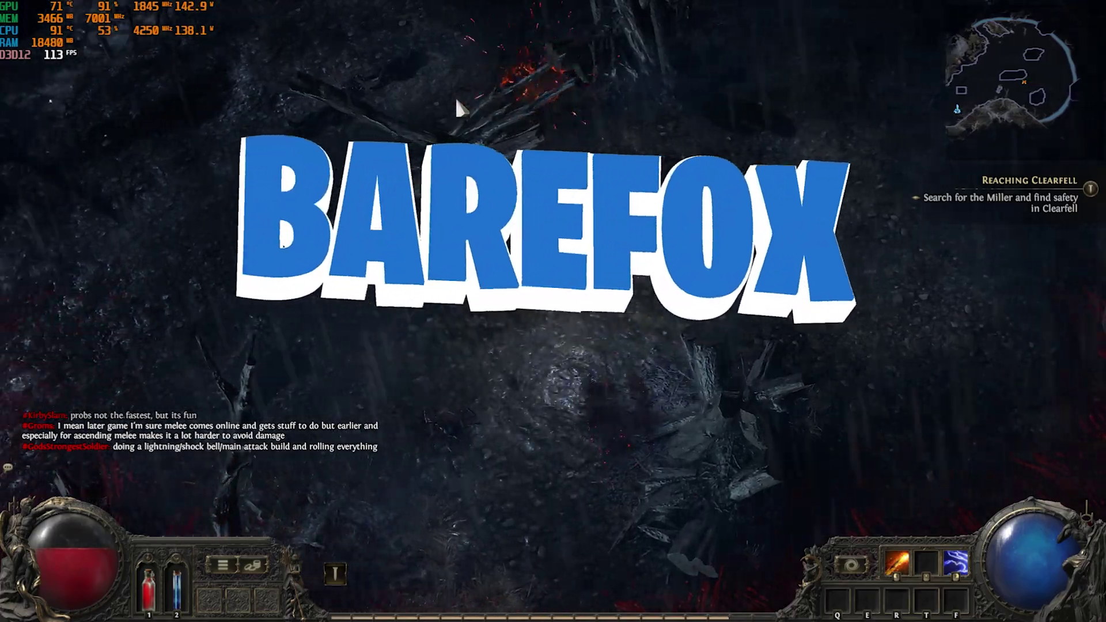